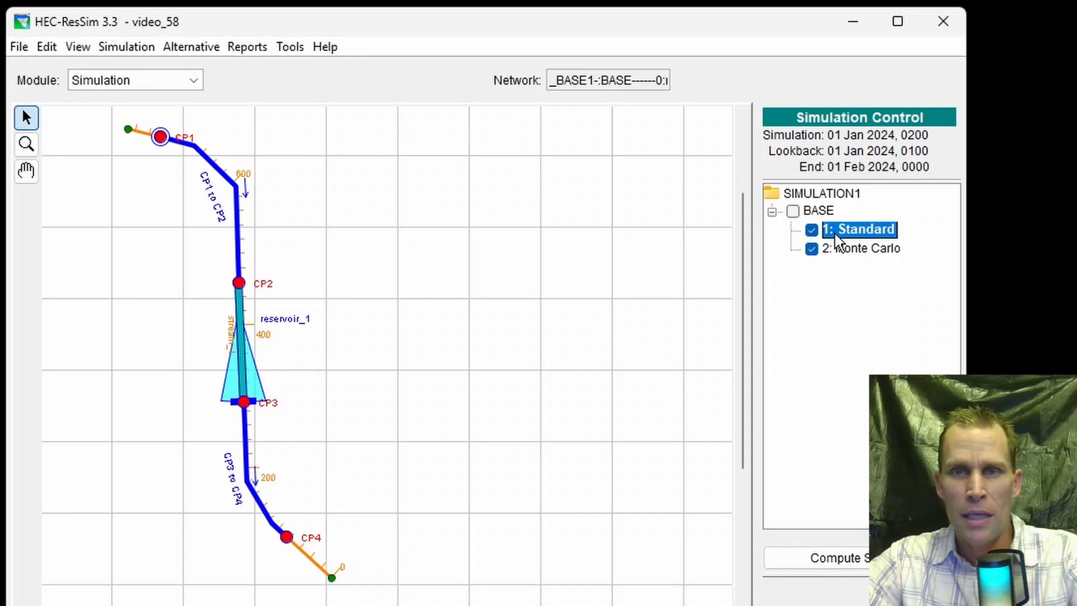
- Deselect the Monte Carlo trial and plot the results of reservoir_1 for the Standard trial only
click(811, 248)
right_click(844, 230)
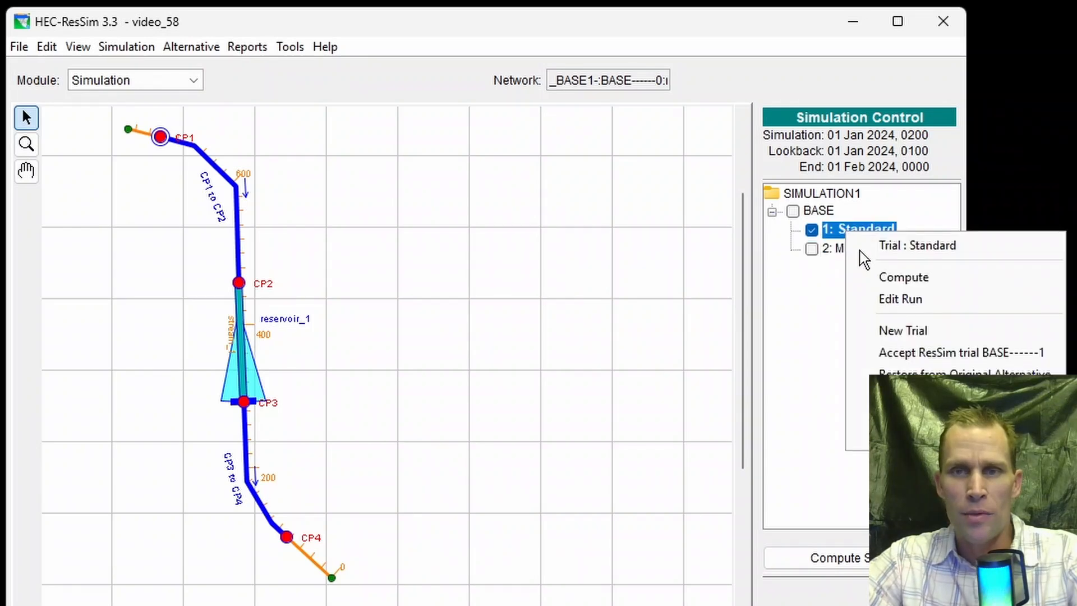
click(883, 304)
right_click(247, 386)
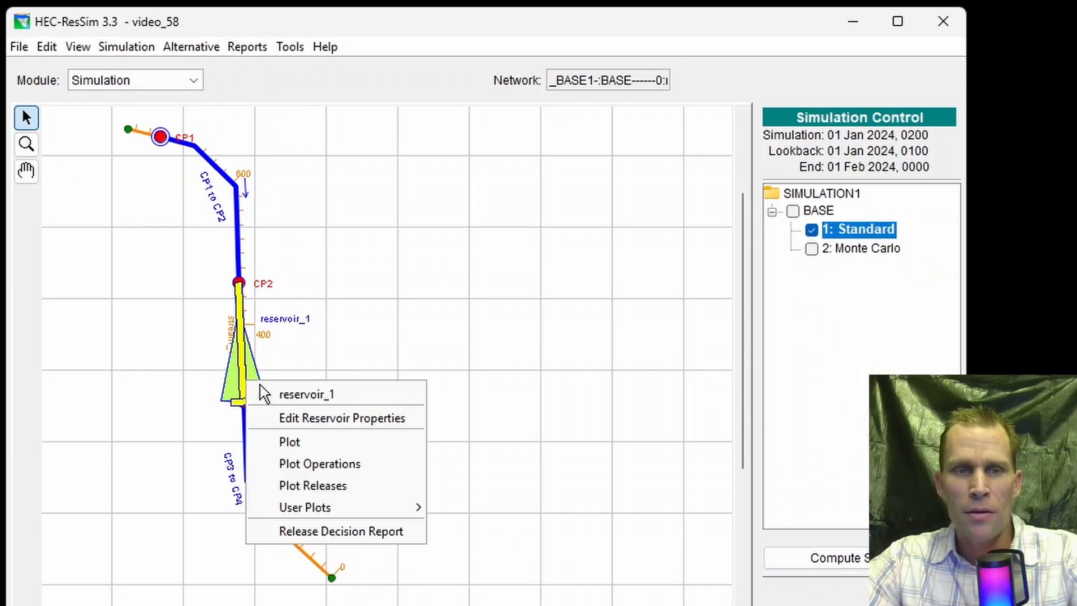
click(293, 443)
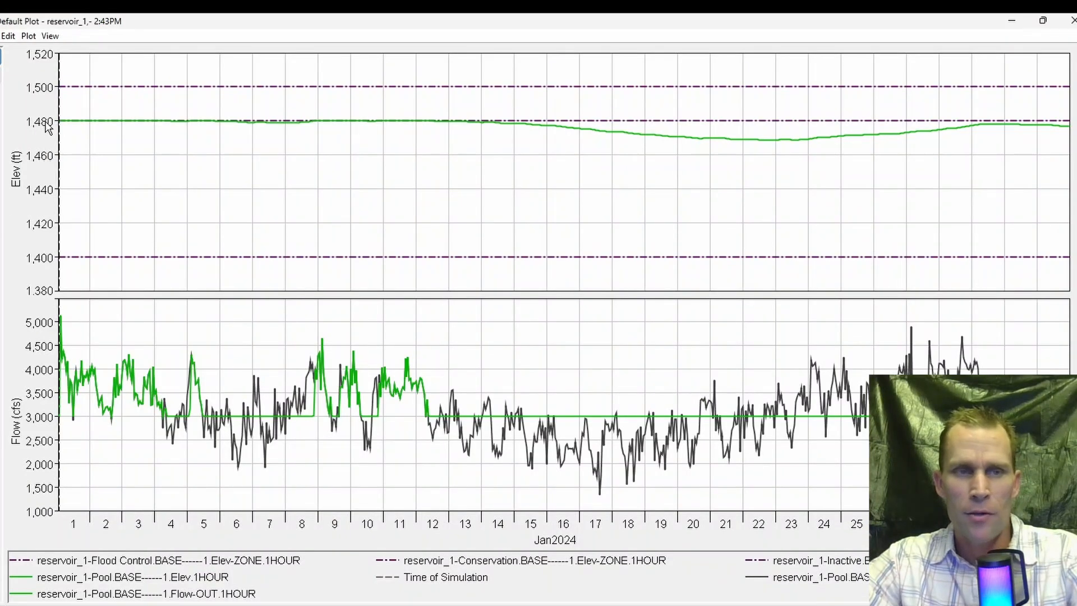
- Highlight the pool elevation, pool inflow and pool outflow curves one after another in the reservoir_1 plot
click(207, 577)
click(808, 577)
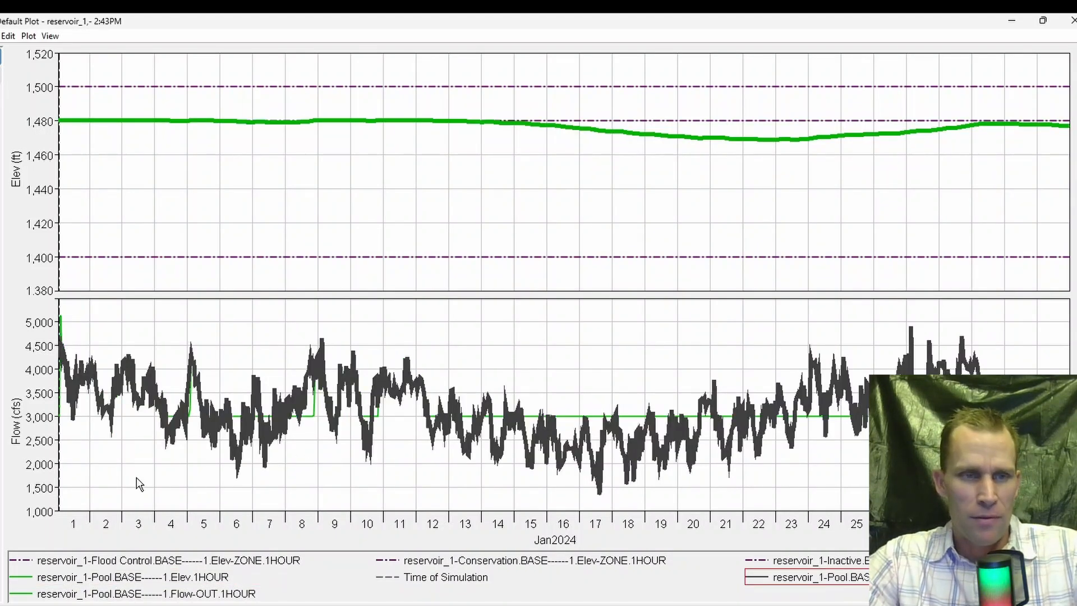
click(206, 593)
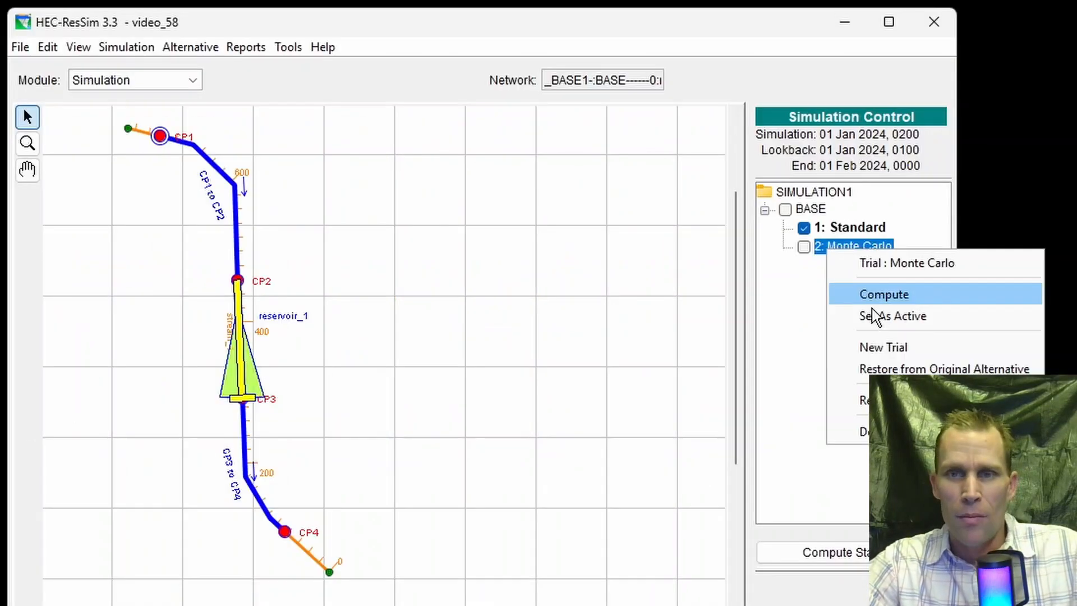
- Make the Monte Carlo trial the active one and open its alternative for editing
click(871, 312)
right_click(845, 252)
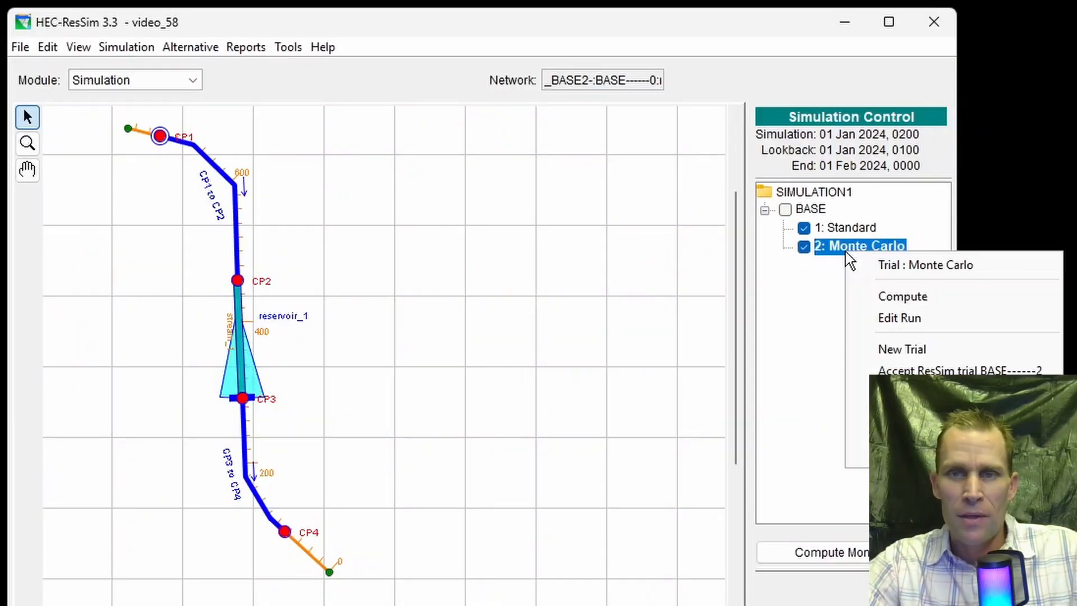
click(883, 318)
click(489, 523)
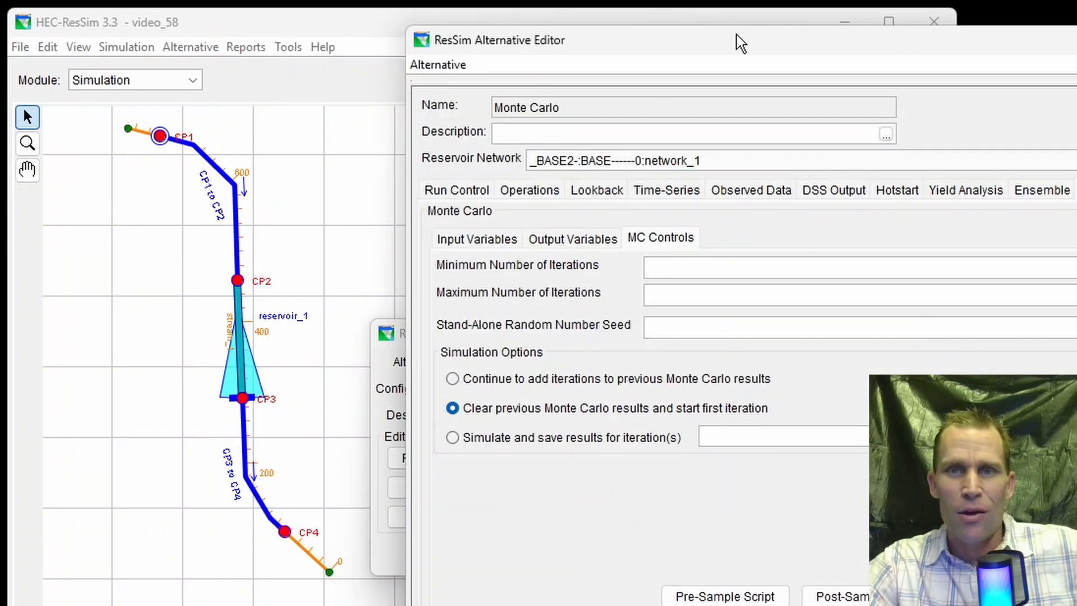
- Select Monte Carlo as the alternative type in the alternative's run control settings
drag(743, 48, 693, 55)
click(419, 199)
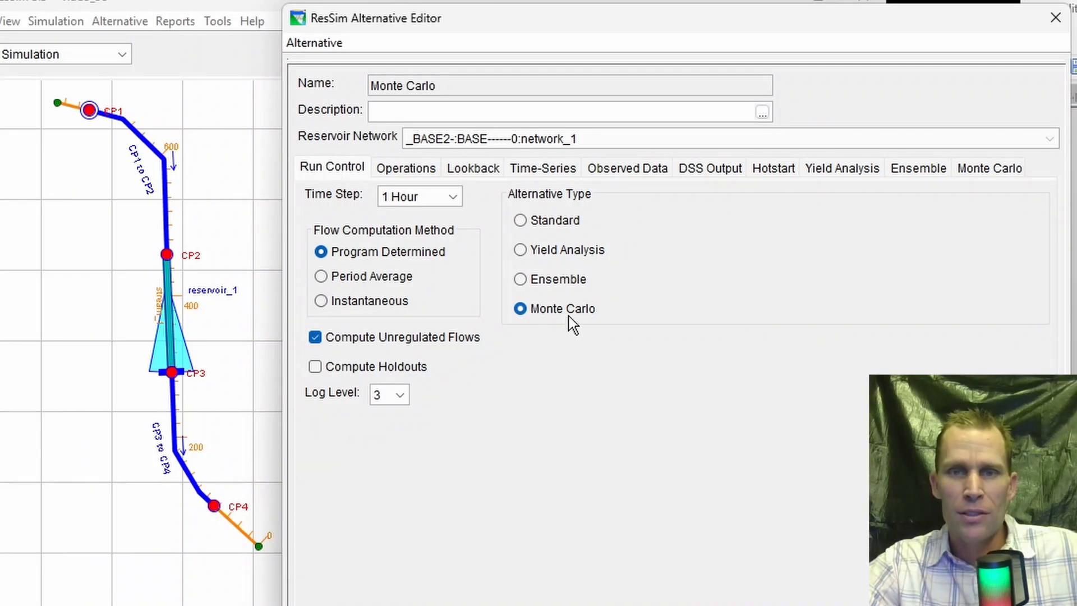
click(522, 314)
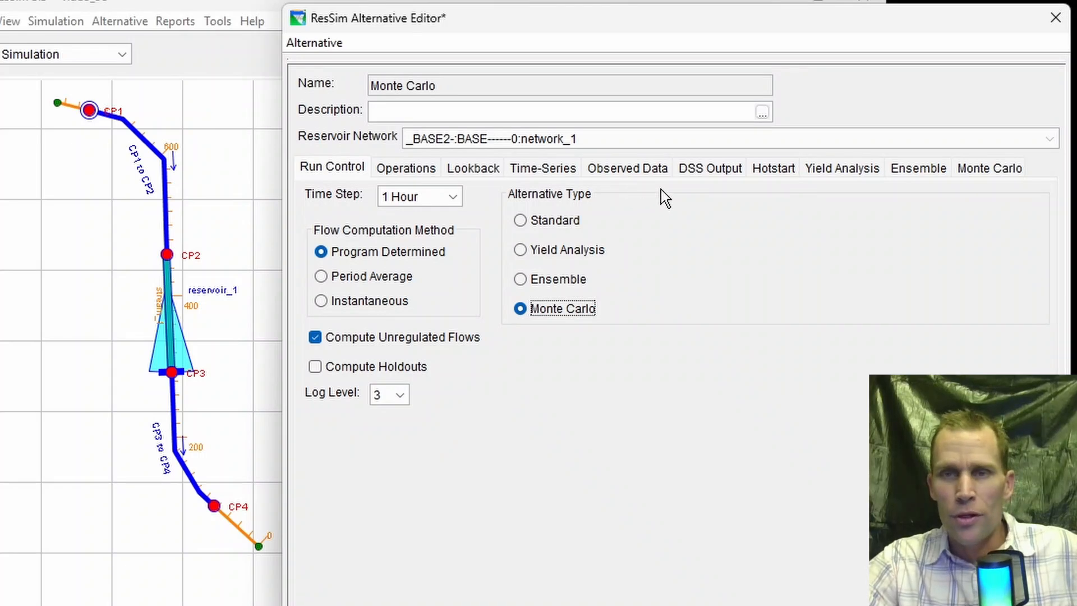
- Review the Monte Carlo input variables, output variables and iteration controls of the alternative
click(989, 169)
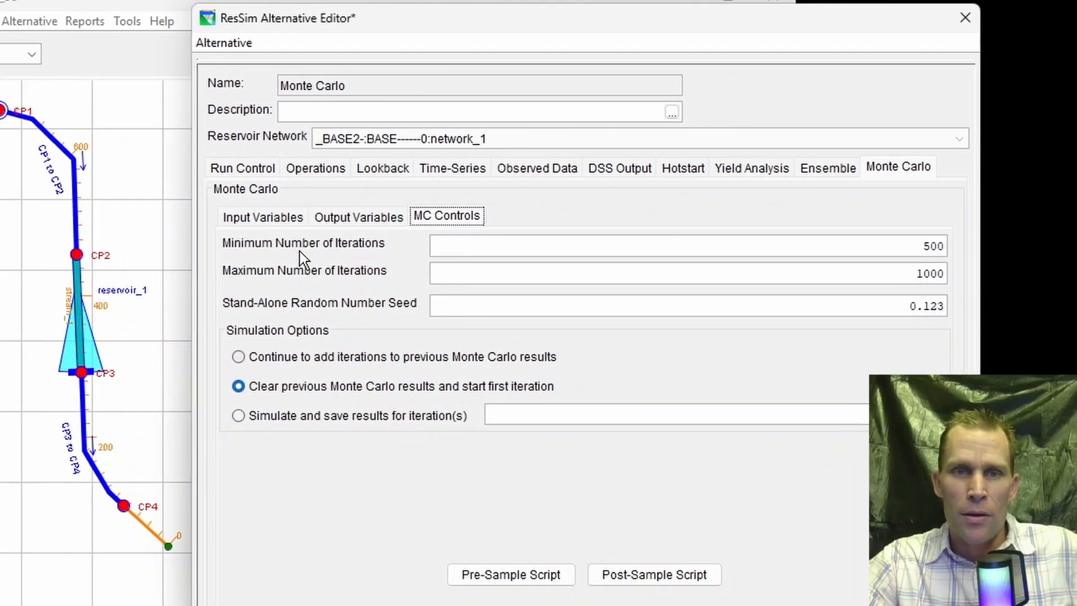
click(160, 221)
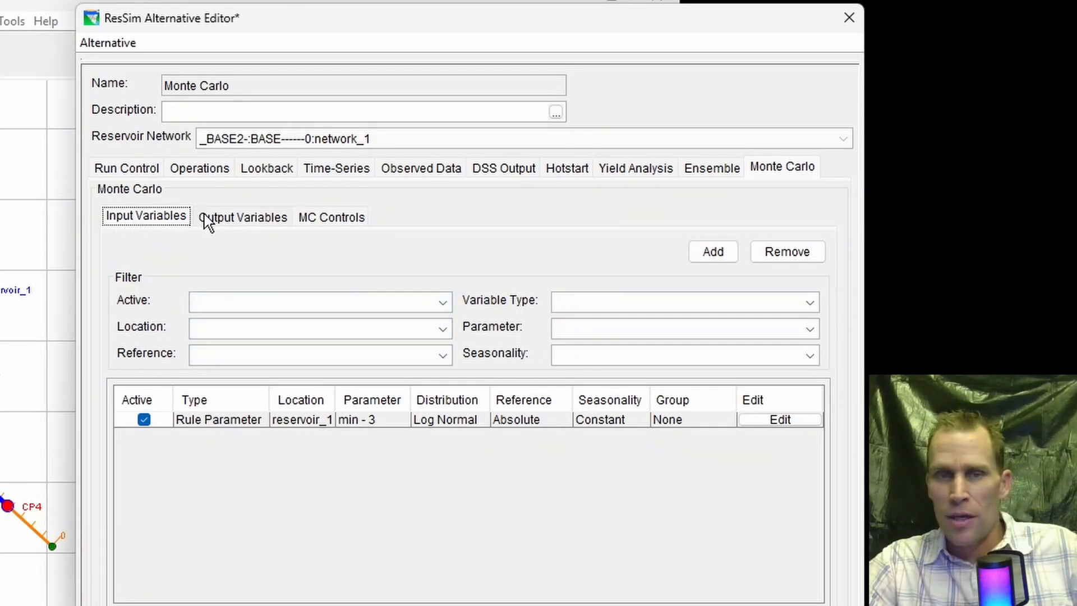
click(259, 218)
click(334, 224)
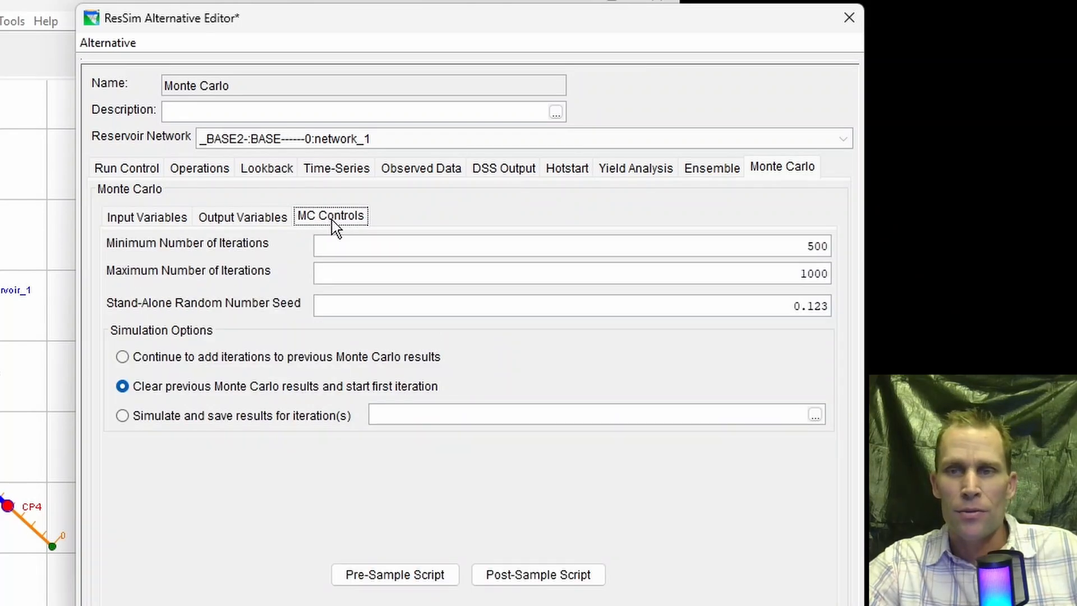
click(259, 223)
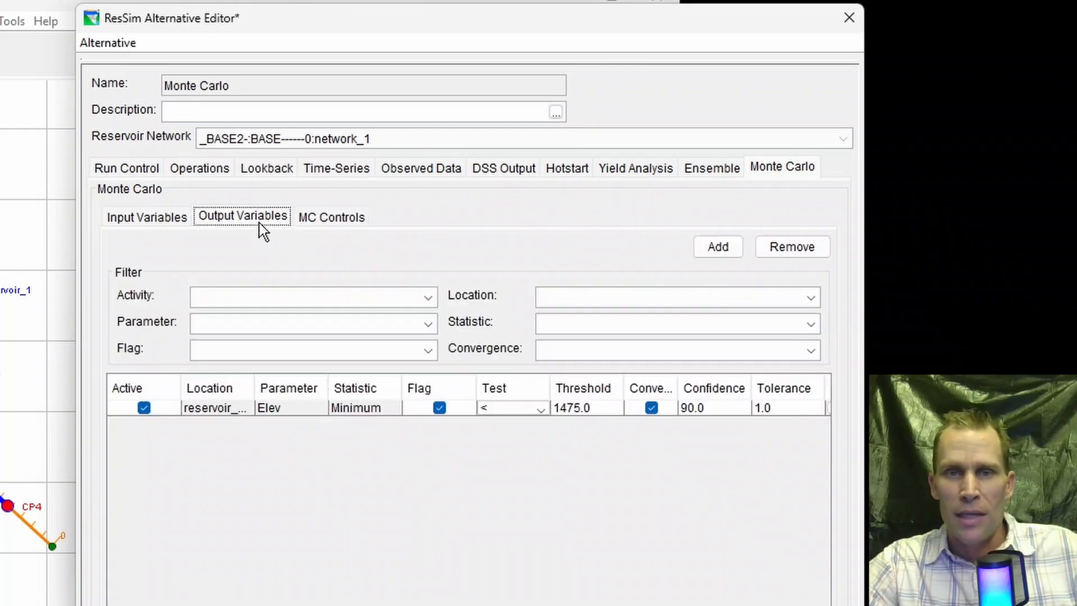
- Remove the reservoir_1 min - 3 rule parameter from the Monte Carlo input variables
click(154, 220)
click(324, 421)
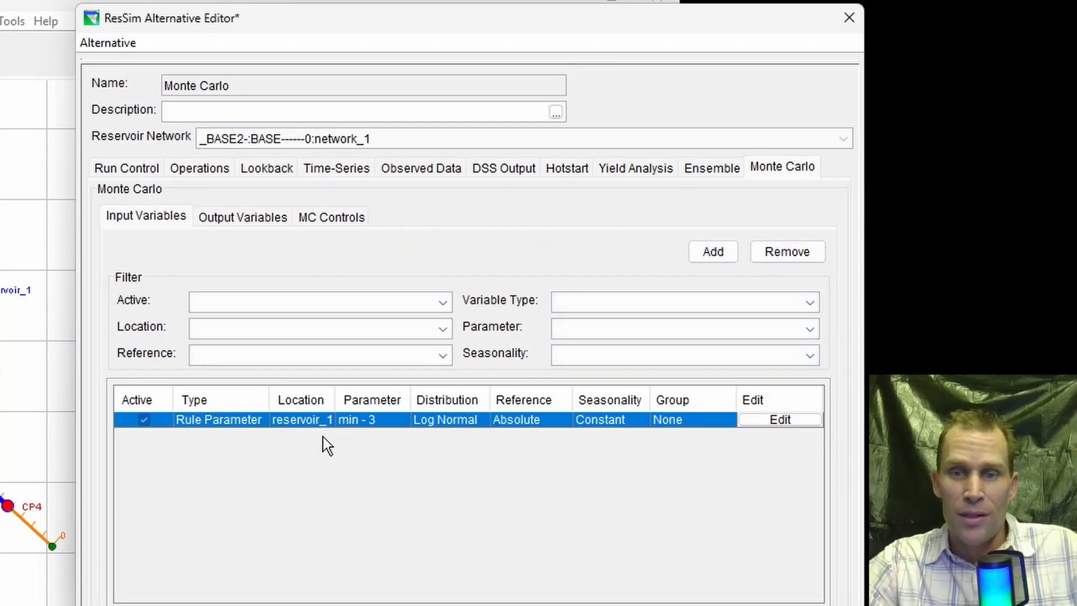
click(777, 257)
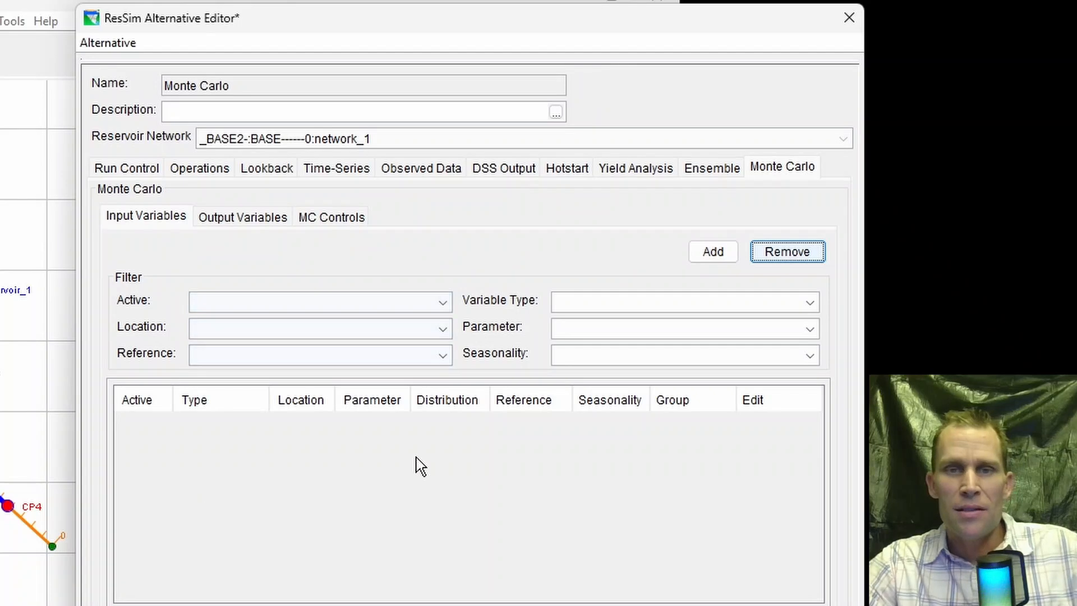
- Start a new Monte Carlo input variable and, after going through the random variable types, choose Time Series Multipliers
click(161, 219)
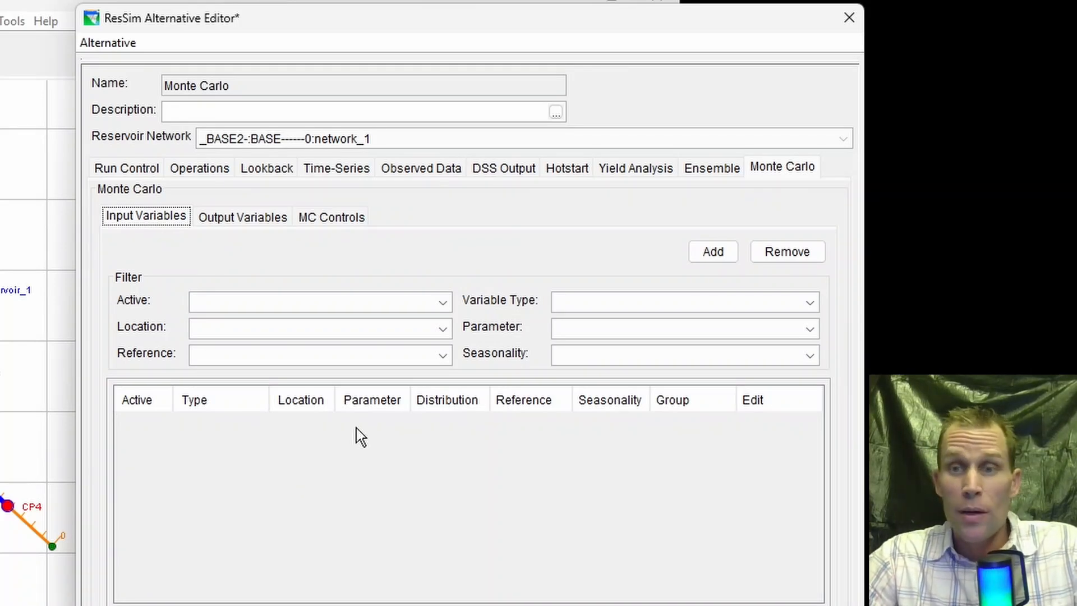
click(716, 255)
drag(484, 160, 487, 37)
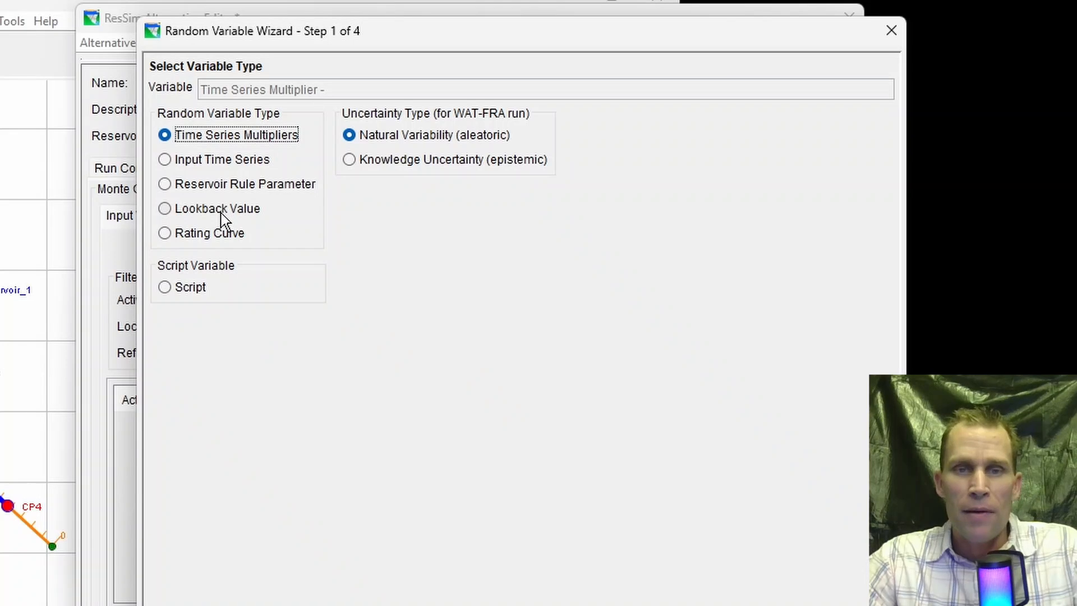
click(193, 288)
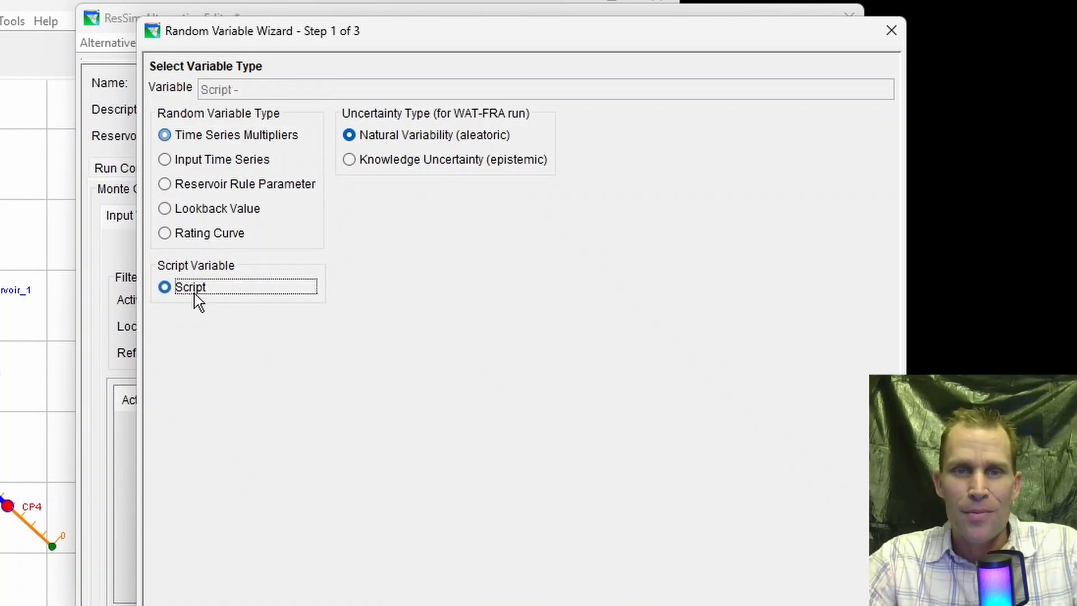
click(192, 235)
click(199, 209)
click(200, 186)
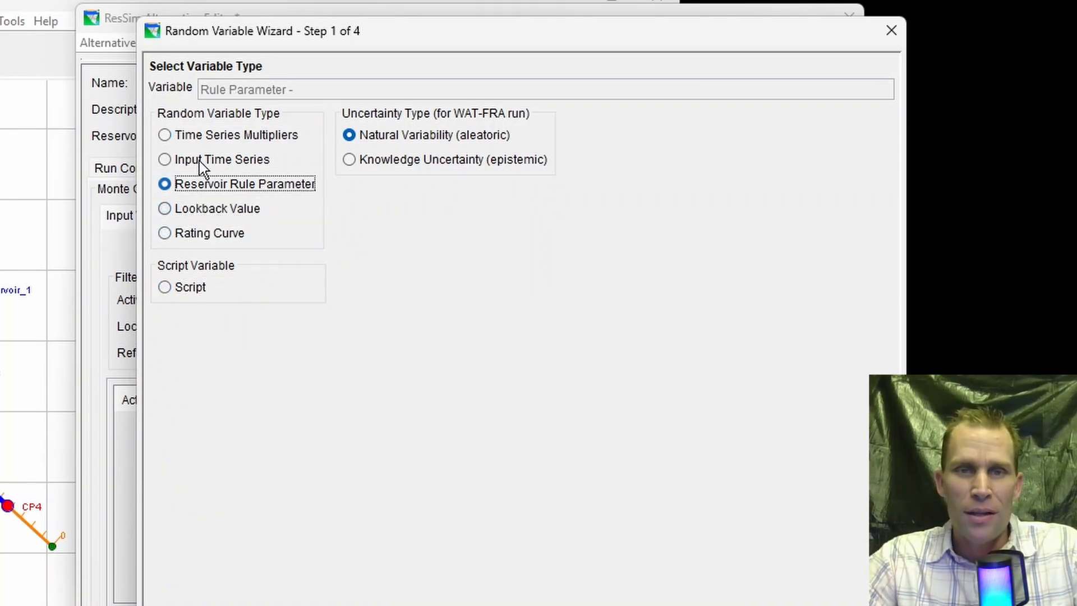
click(201, 160)
click(209, 135)
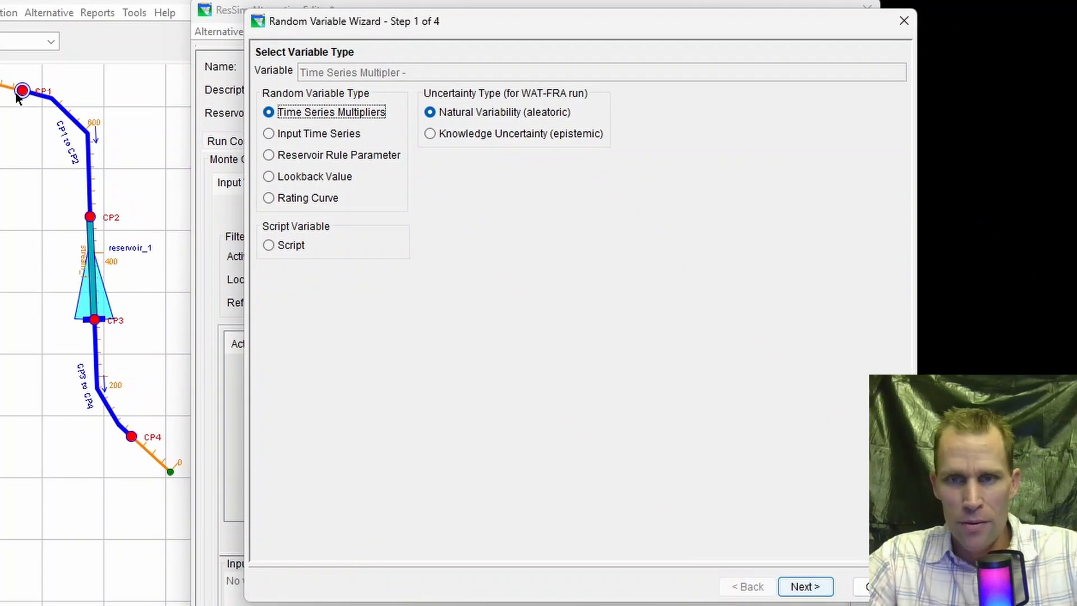
- Accept GlobalInflowMultiplier as the variable's location, with absolute and constant distribution parameters, and proceed to its distribution settings
click(797, 589)
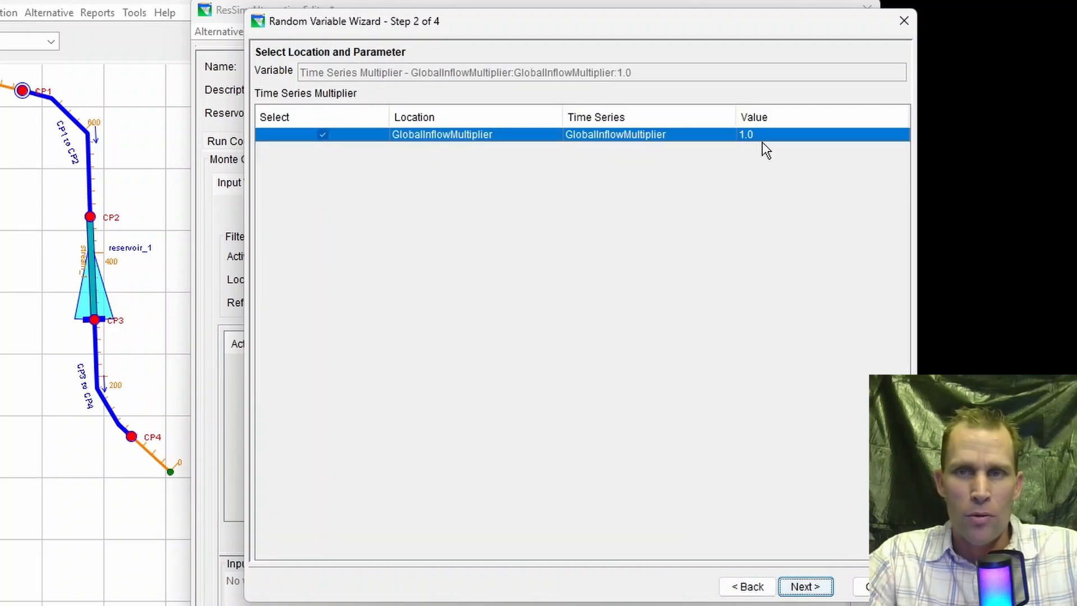
click(805, 587)
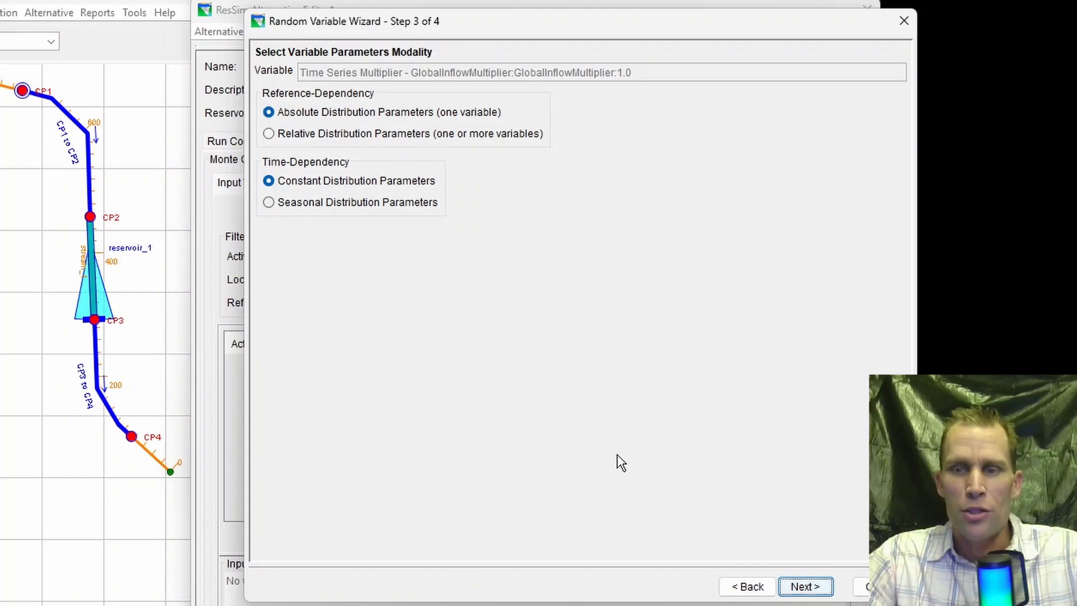
click(808, 591)
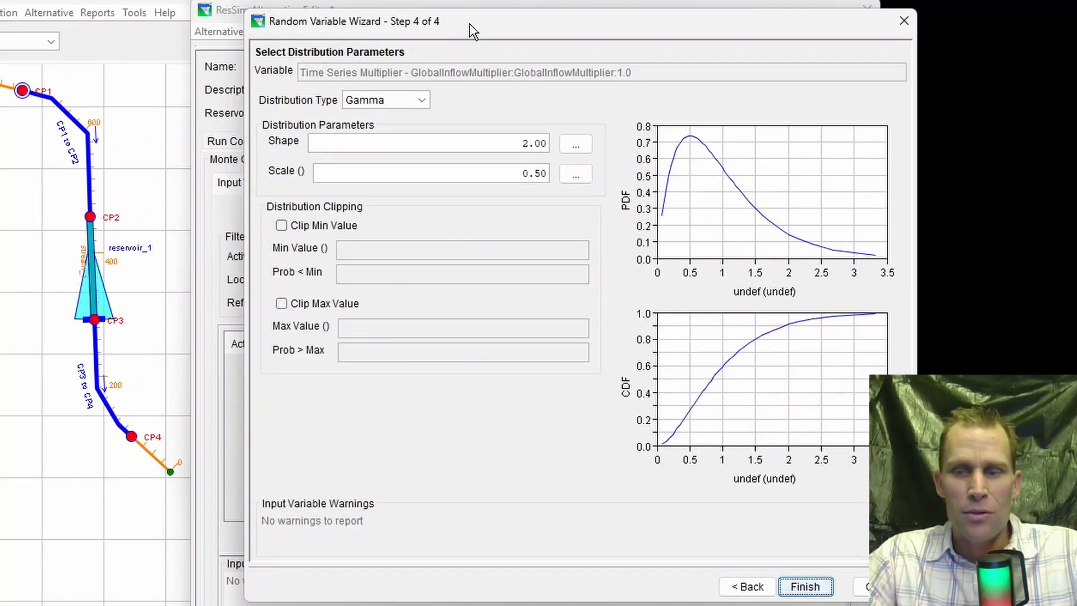
- Examine the parameters offered by the Triangular, Empirical, Uniform and Discrete distribution types for the inflow multiplier
drag(470, 23, 448, 29)
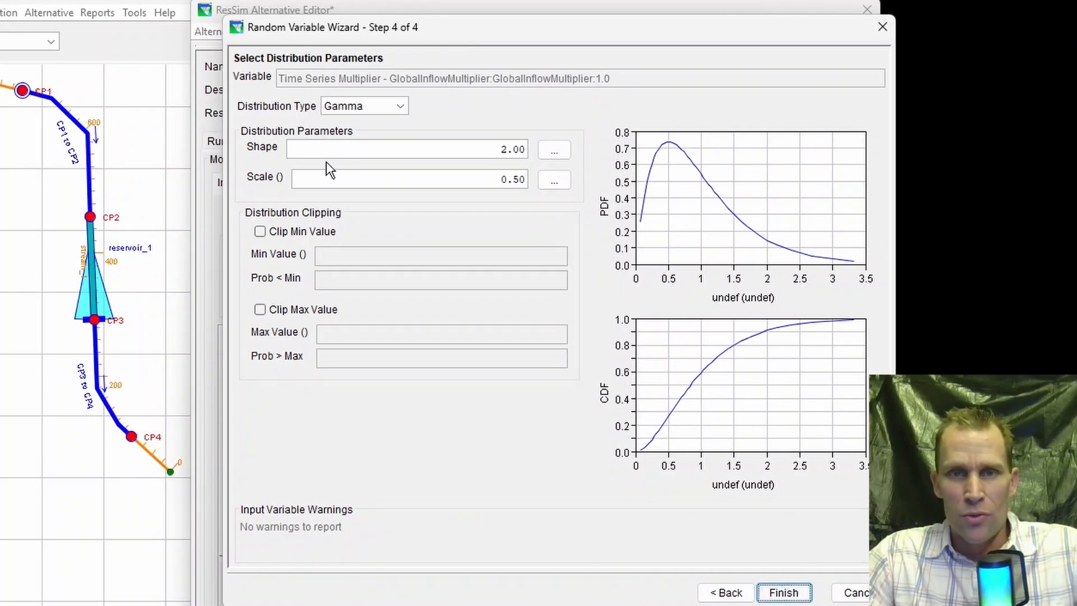
click(400, 108)
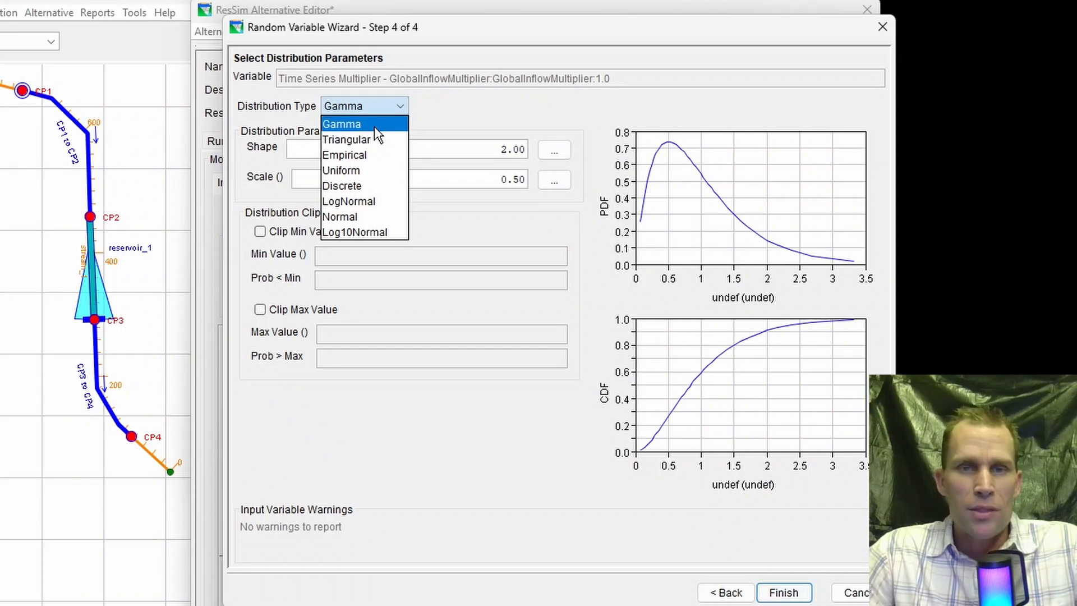
click(375, 140)
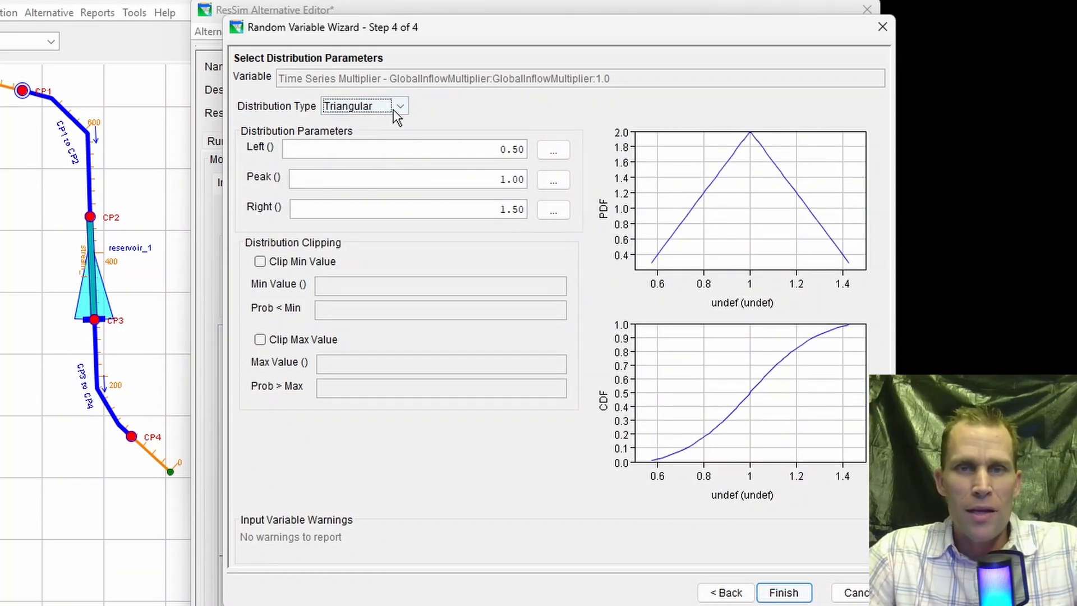
click(394, 110)
click(383, 149)
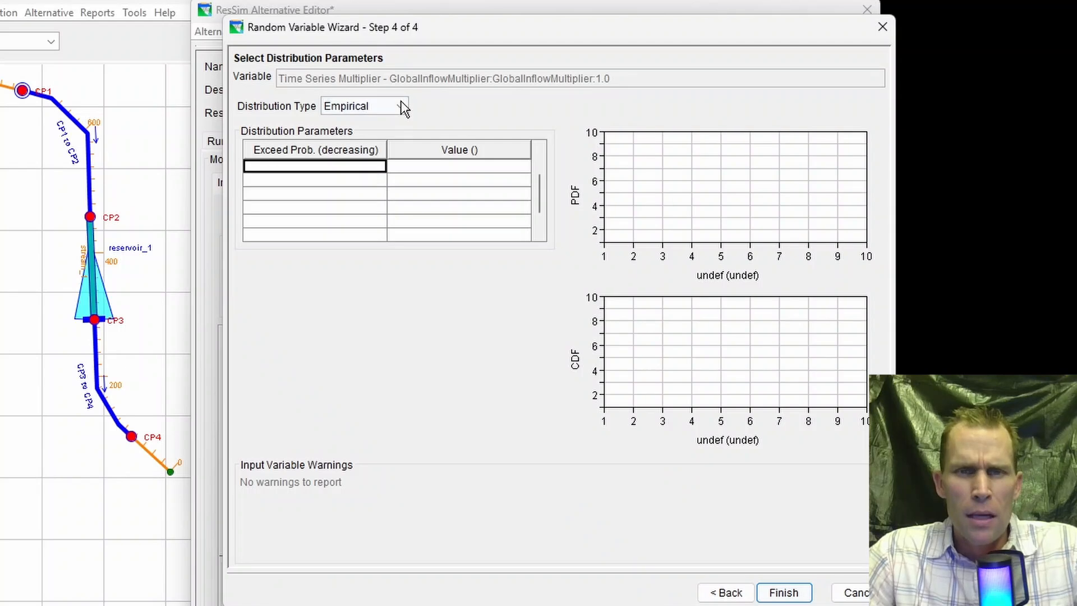
click(401, 103)
click(364, 169)
click(399, 106)
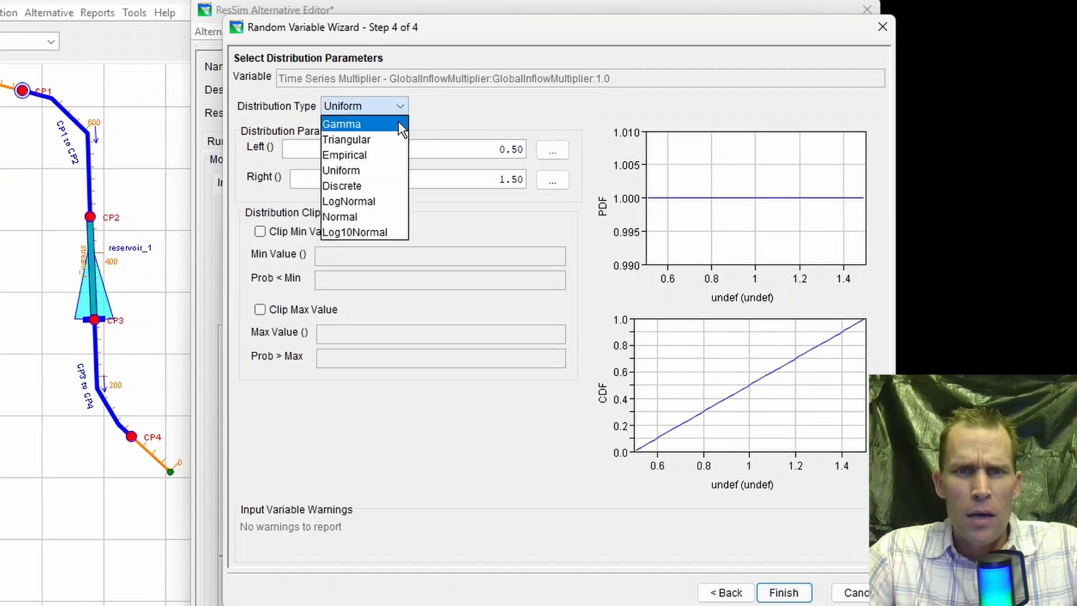
click(372, 181)
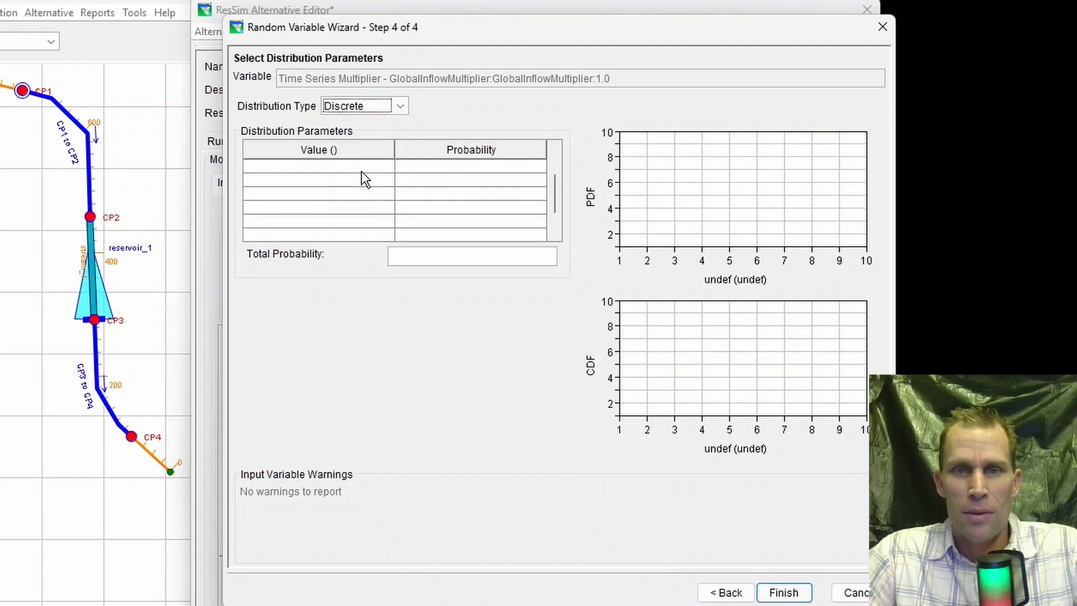
click(364, 179)
click(429, 173)
- Set the inflow multiplier's distribution type to Gamma with a shape of 3
click(381, 107)
click(380, 126)
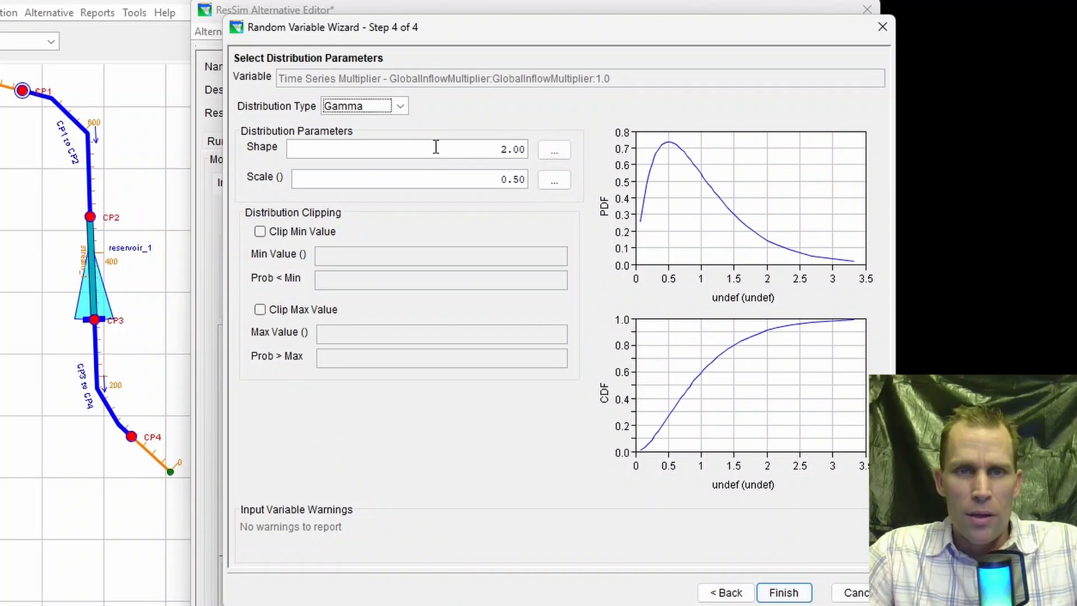
drag(435, 147, 530, 149)
drag(478, 180, 553, 191)
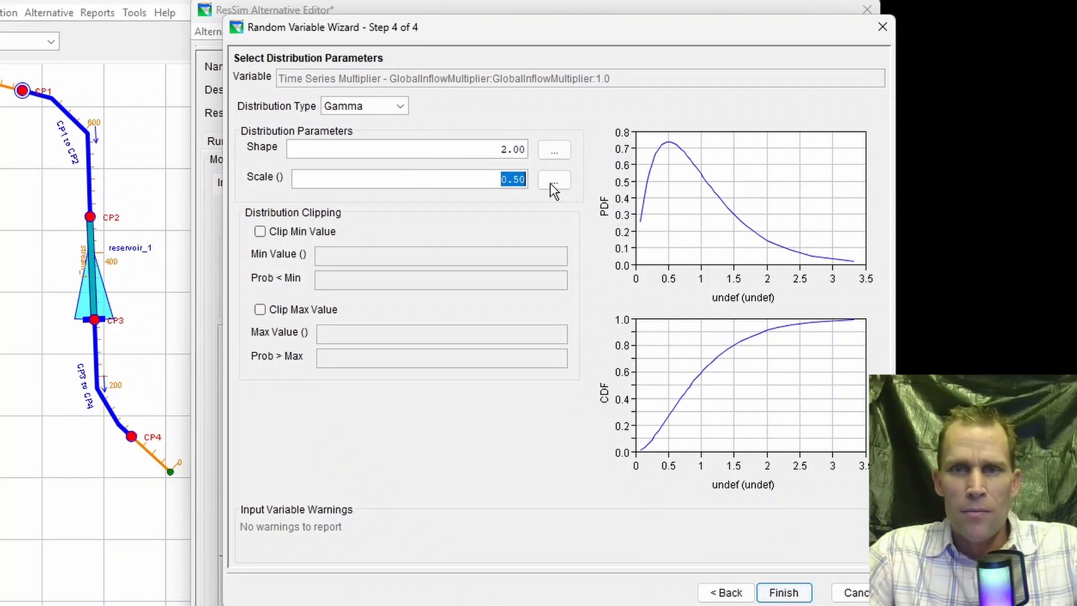
drag(482, 148, 559, 153)
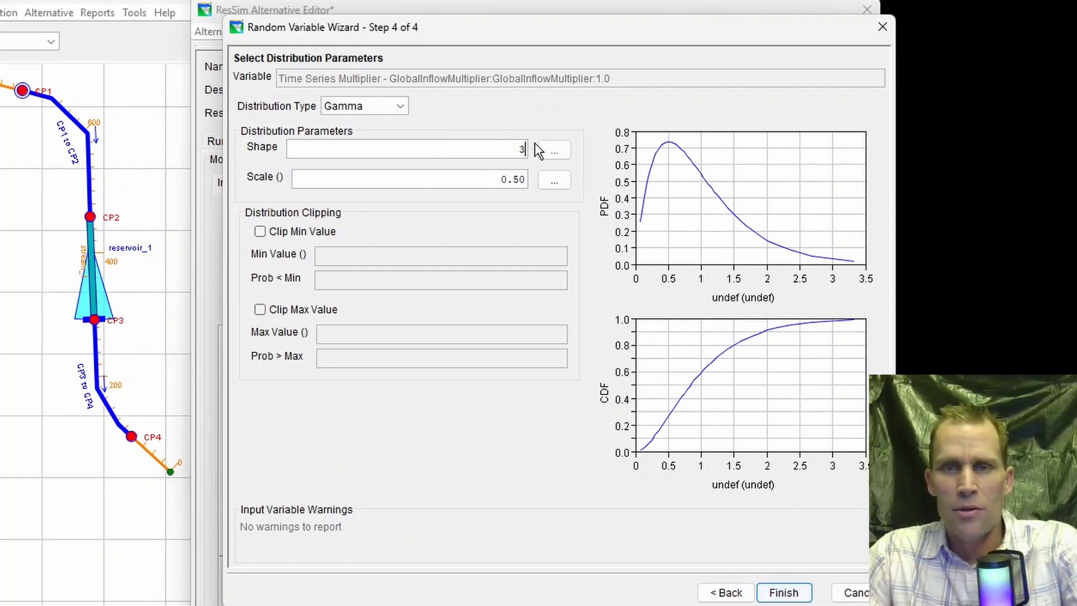
text(3)
key(Tab)
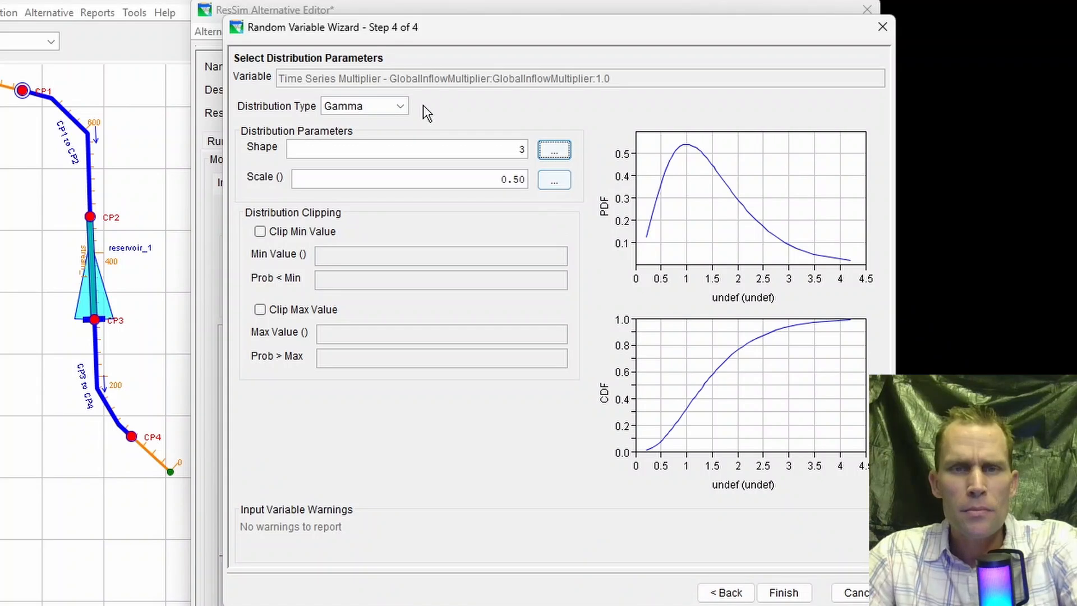
- Examine the Empirical and LogNormal distribution settings for the inflow multiplier, and return the distribution type to Gamma
click(397, 109)
click(356, 150)
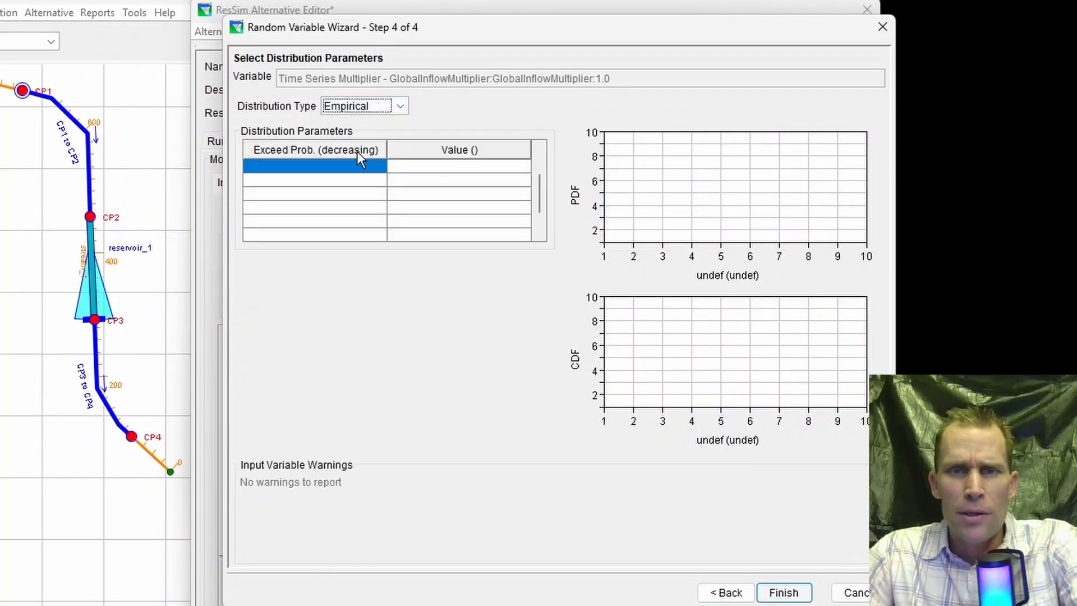
click(397, 106)
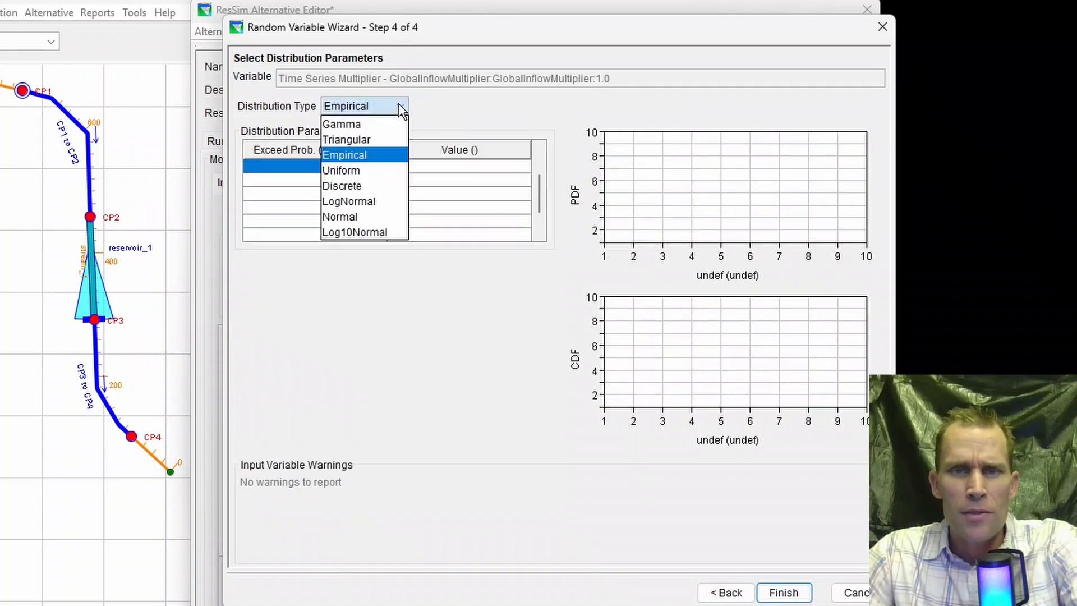
click(361, 202)
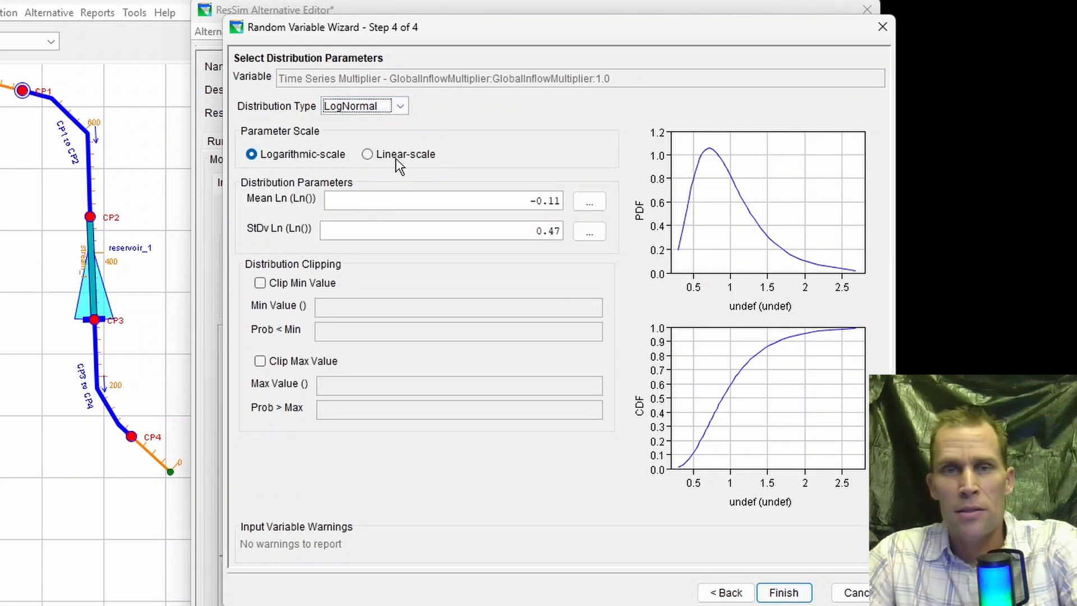
click(400, 109)
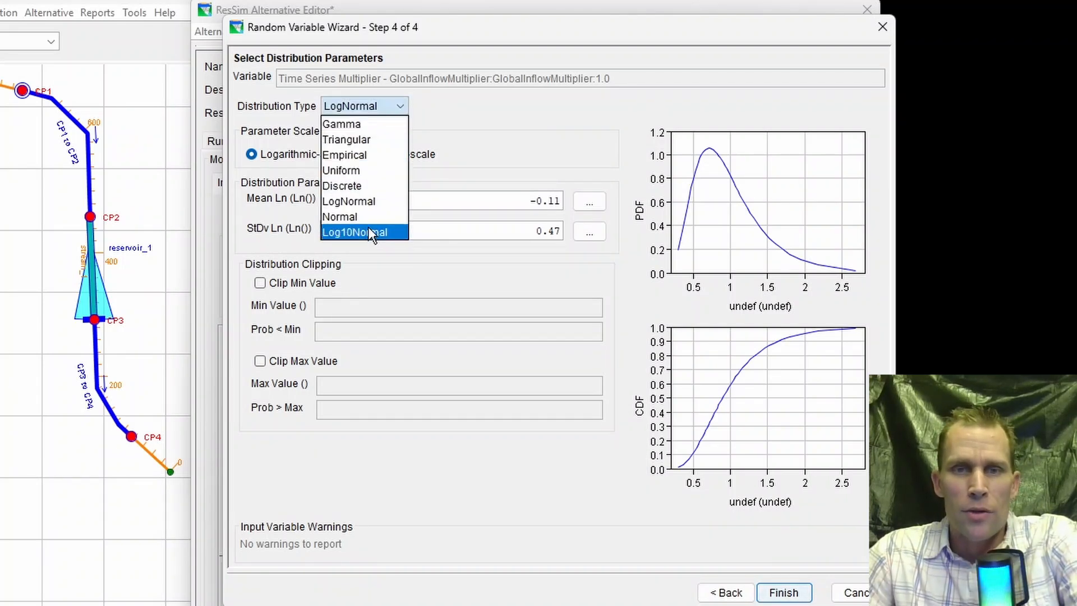
click(436, 116)
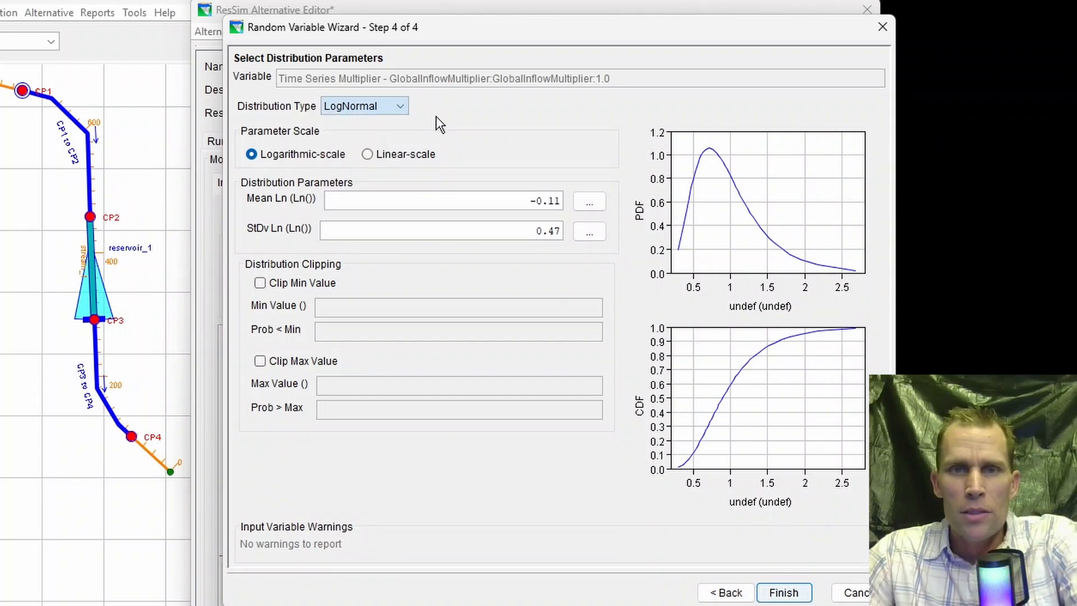
click(397, 108)
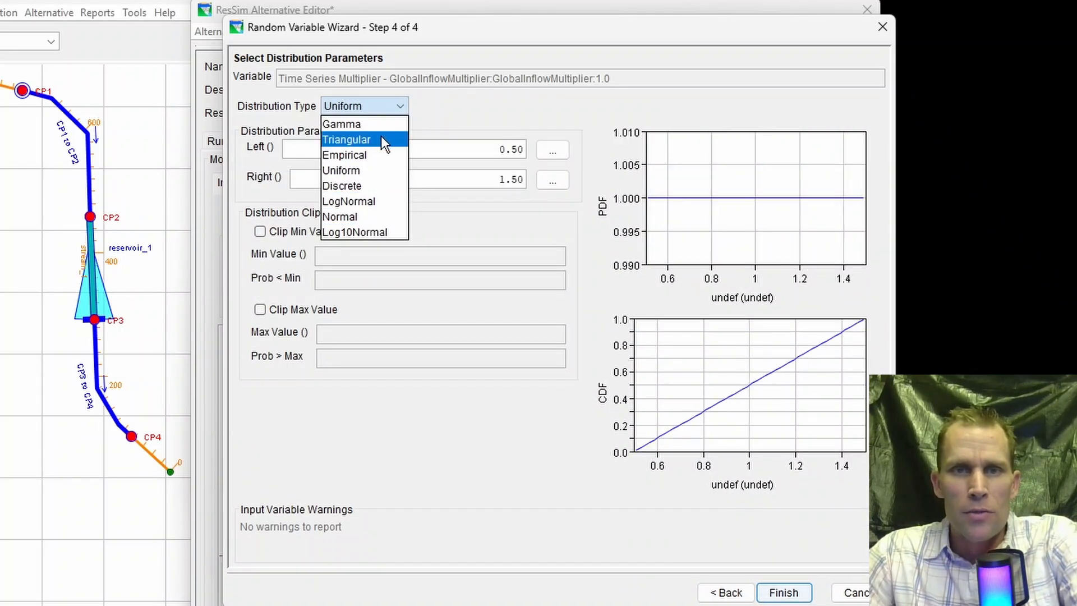
click(368, 124)
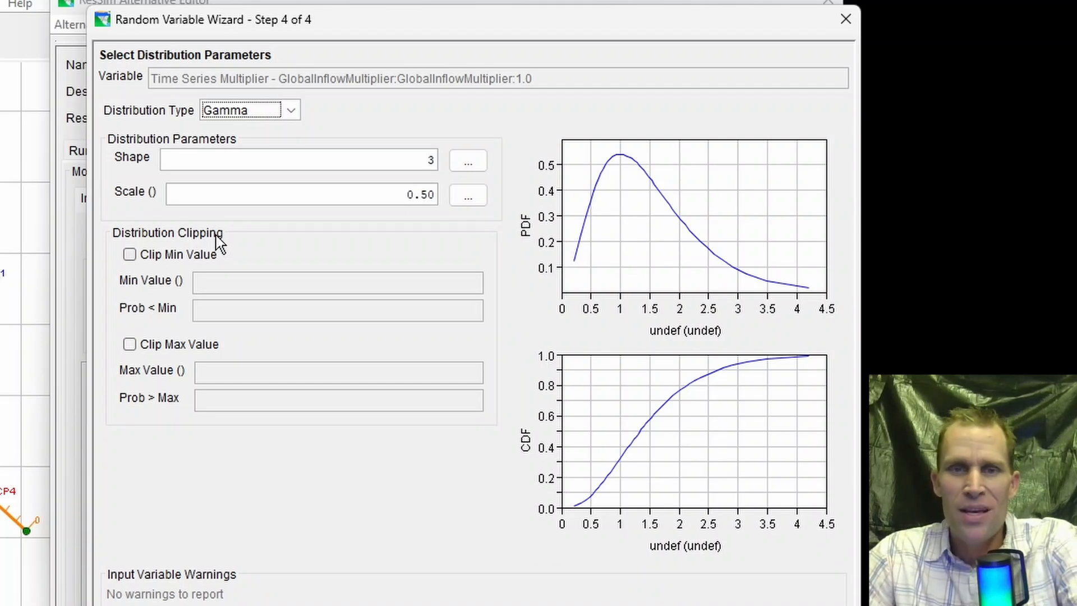
- Clip the inflow multiplier's Gamma distribution to a minimum value of 0.5 and a maximum value of 2.0
click(130, 255)
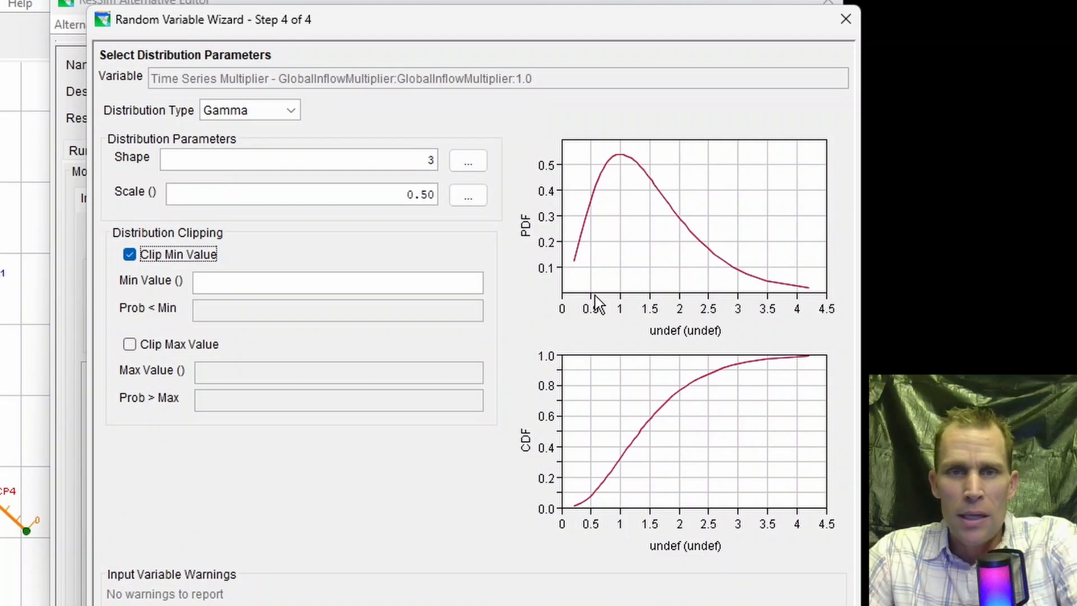
click(384, 280)
text(0.5)
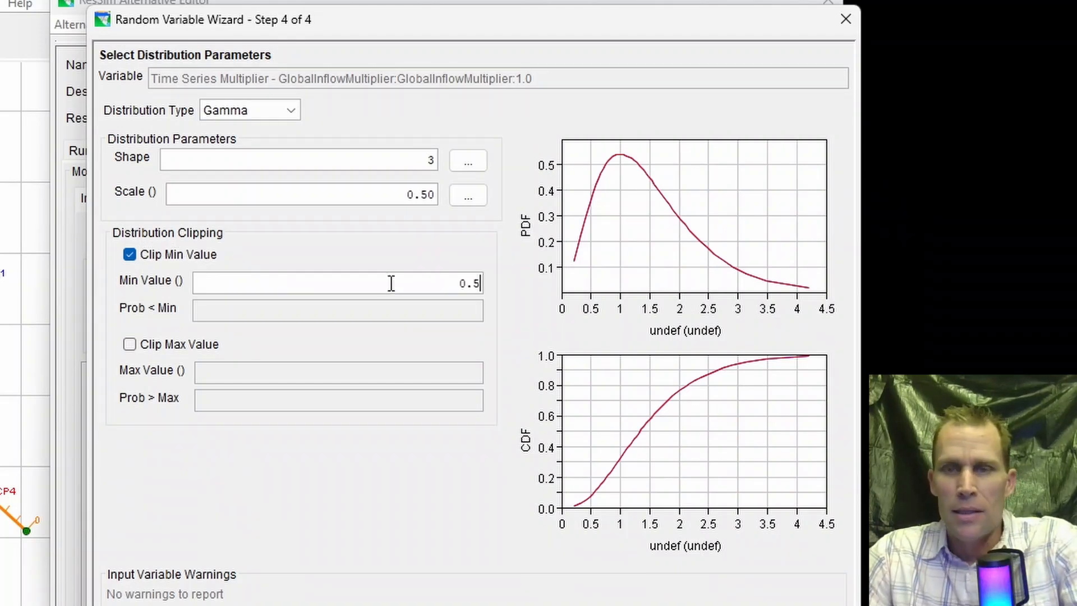
key(Tab)
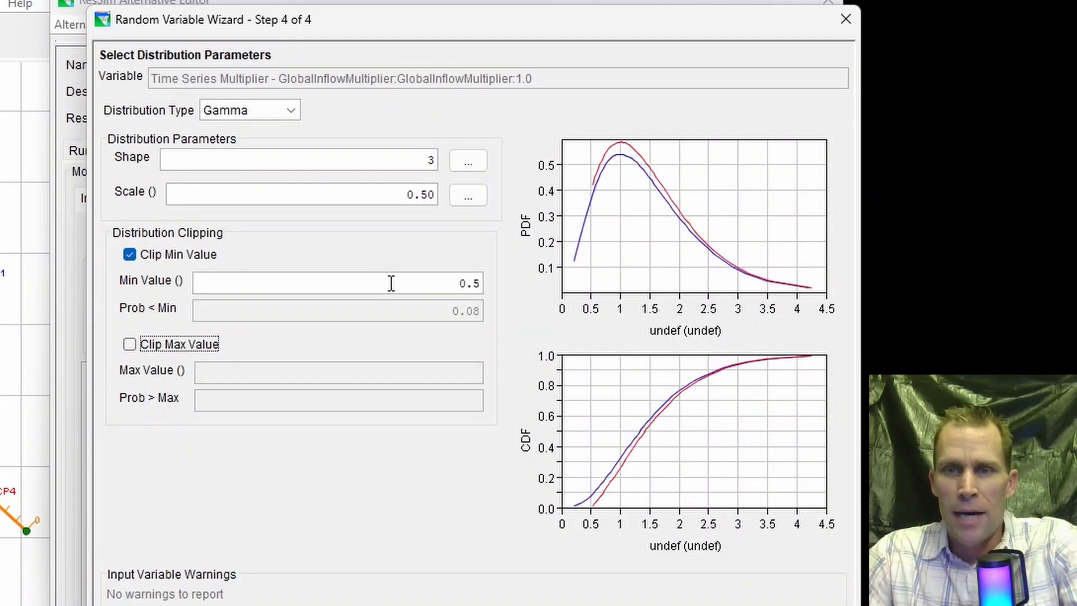
click(134, 350)
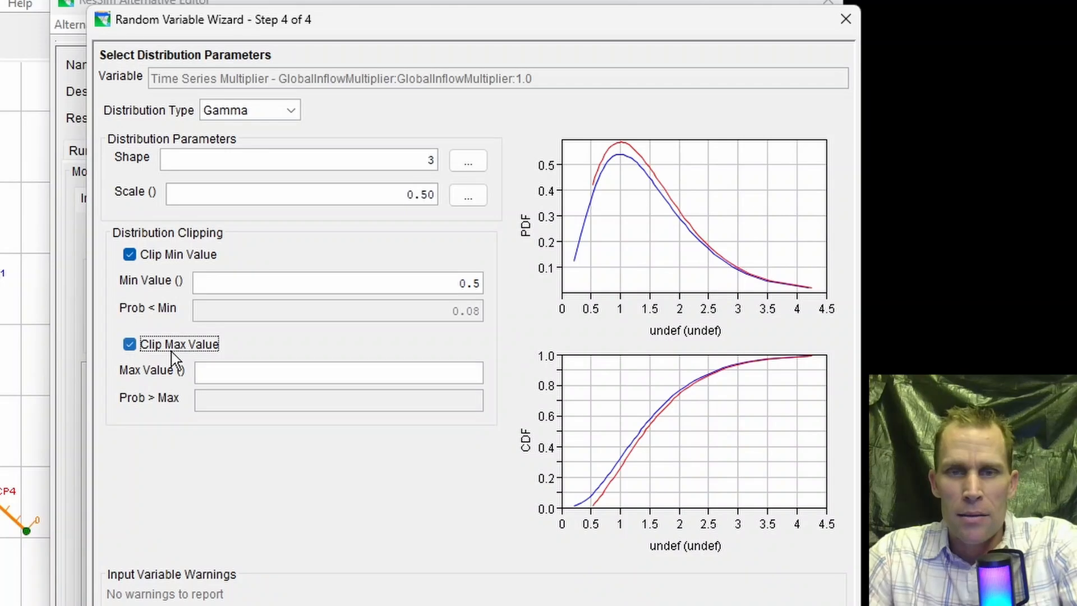
click(283, 366)
text(2.0)
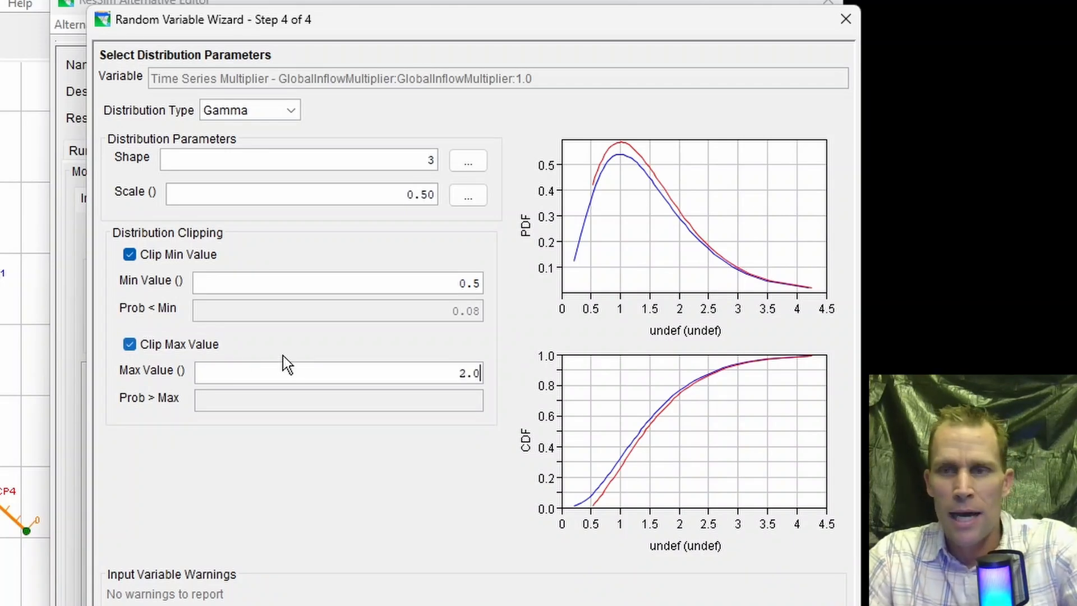
key(Tab)
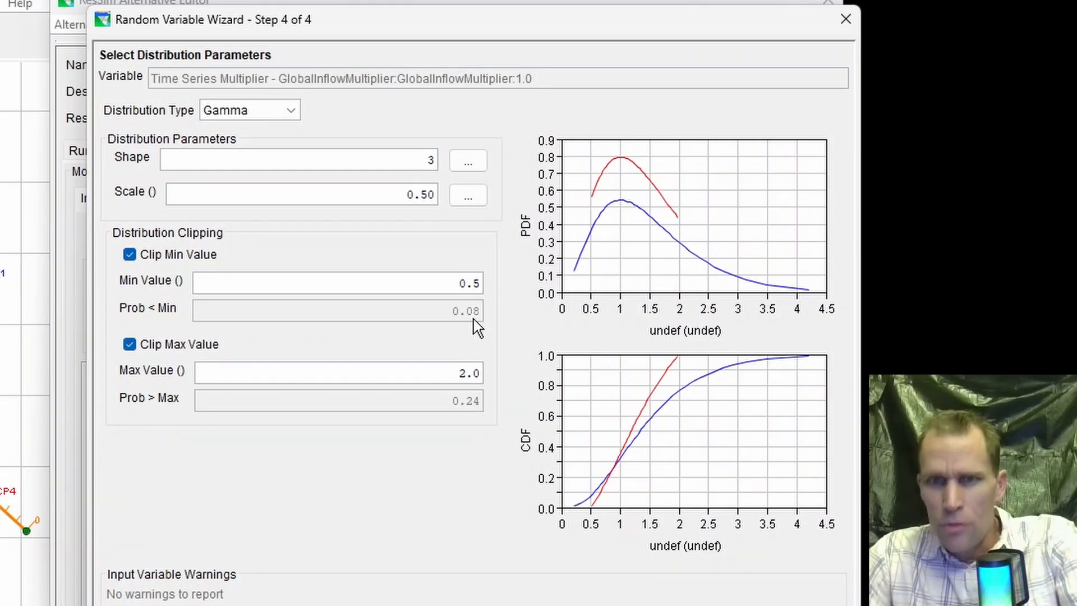
- Examine the clipped distribution's PDF and CDF plots in enlarged windows, closing each one after viewing
double_click(622, 184)
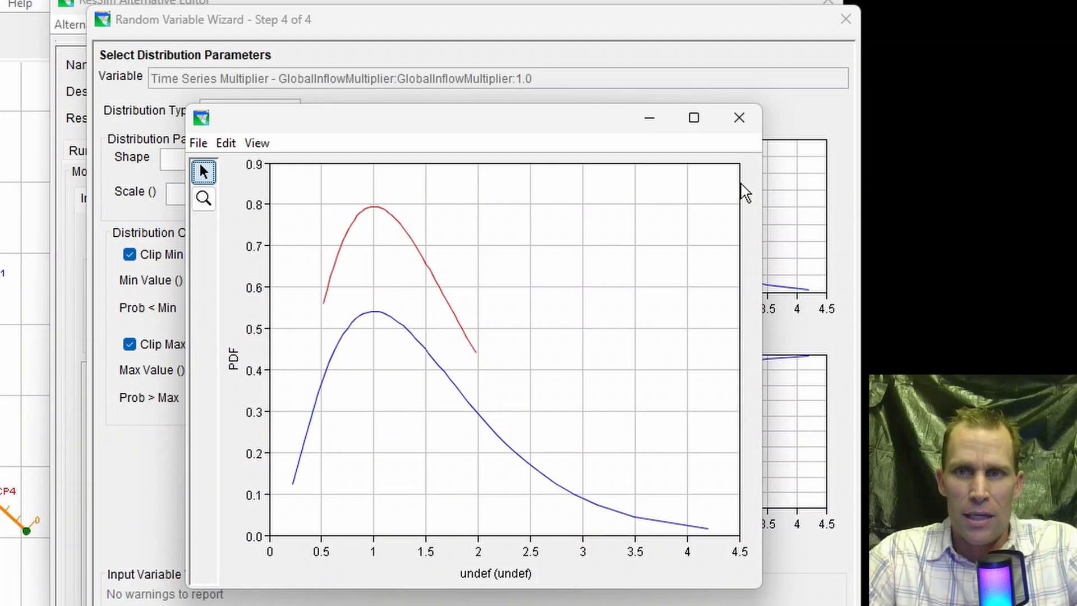
click(739, 121)
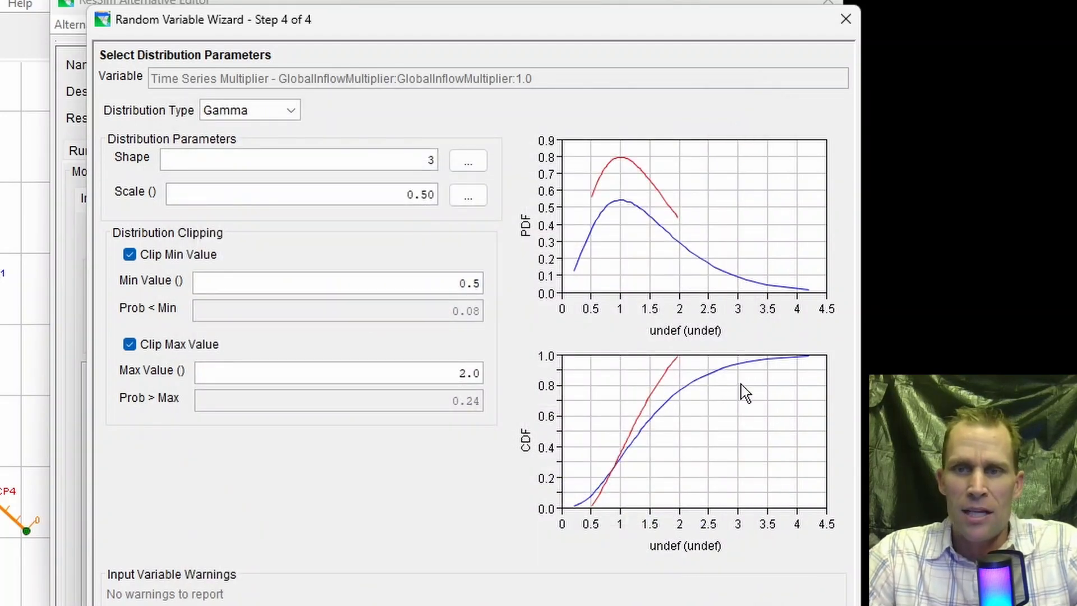
click(741, 385)
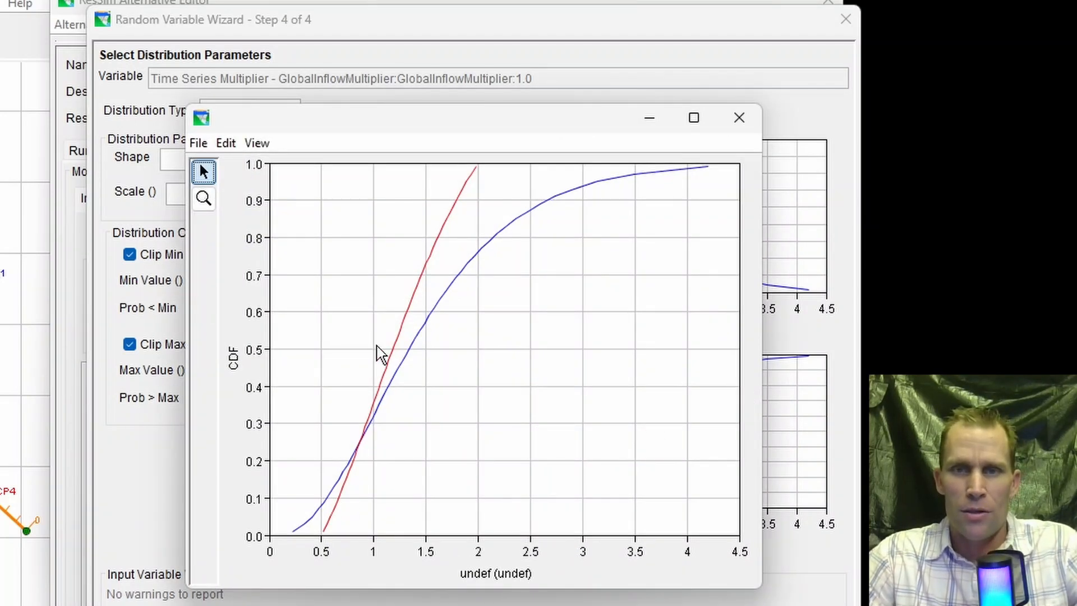
click(740, 119)
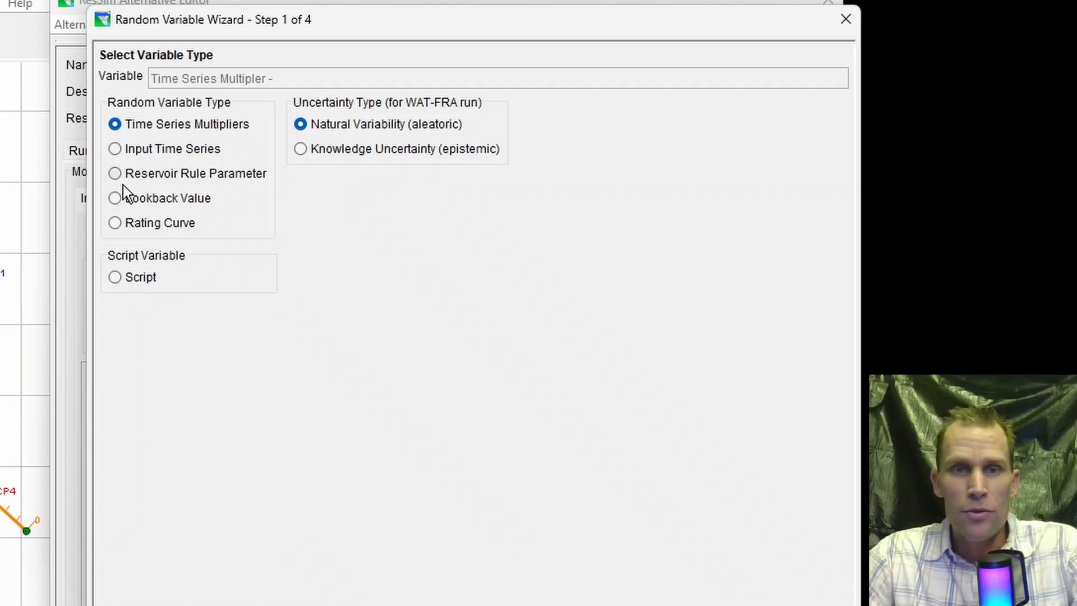
- Switch the random variable type to Input Time Series and proceed with Inflow at CP1 to its distribution settings
click(115, 149)
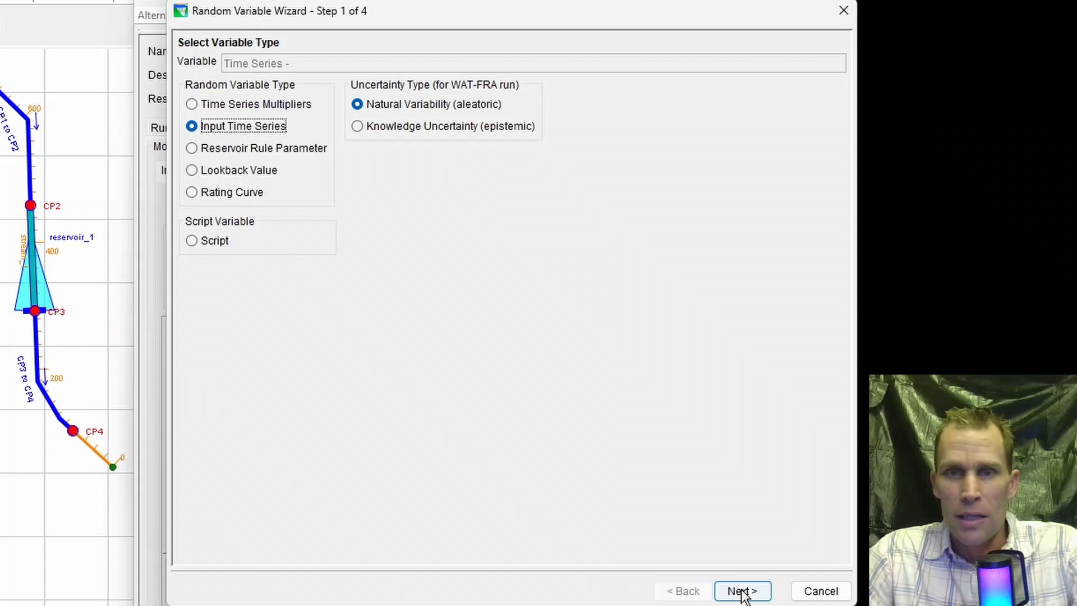
click(742, 592)
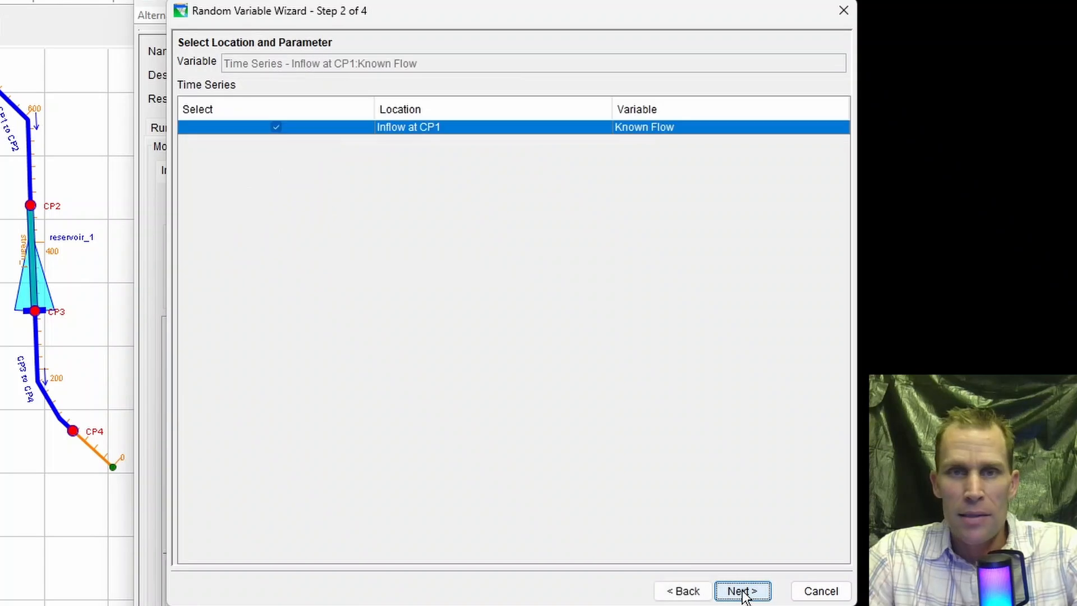
click(742, 592)
click(742, 591)
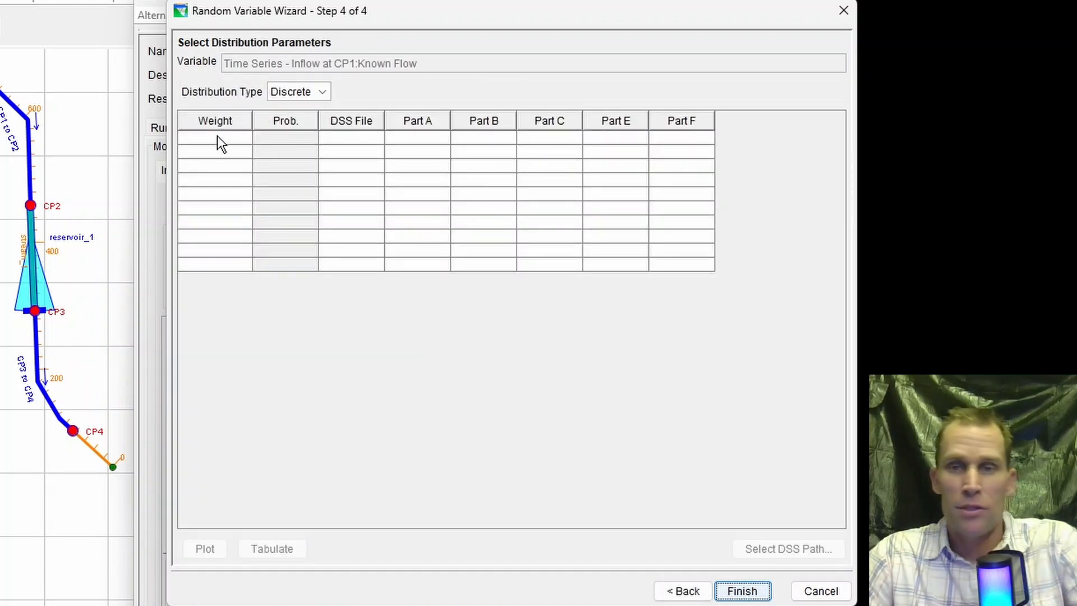
- Inspect the DSS path selector for the first row of the discrete time series table, close it, and select that row's weight cell
click(351, 138)
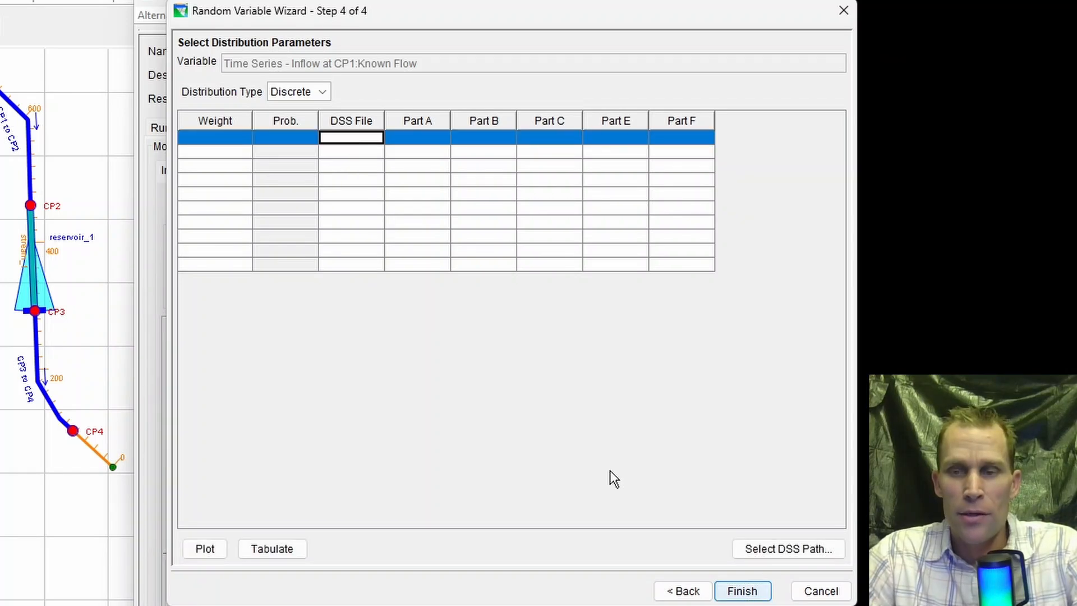
click(742, 543)
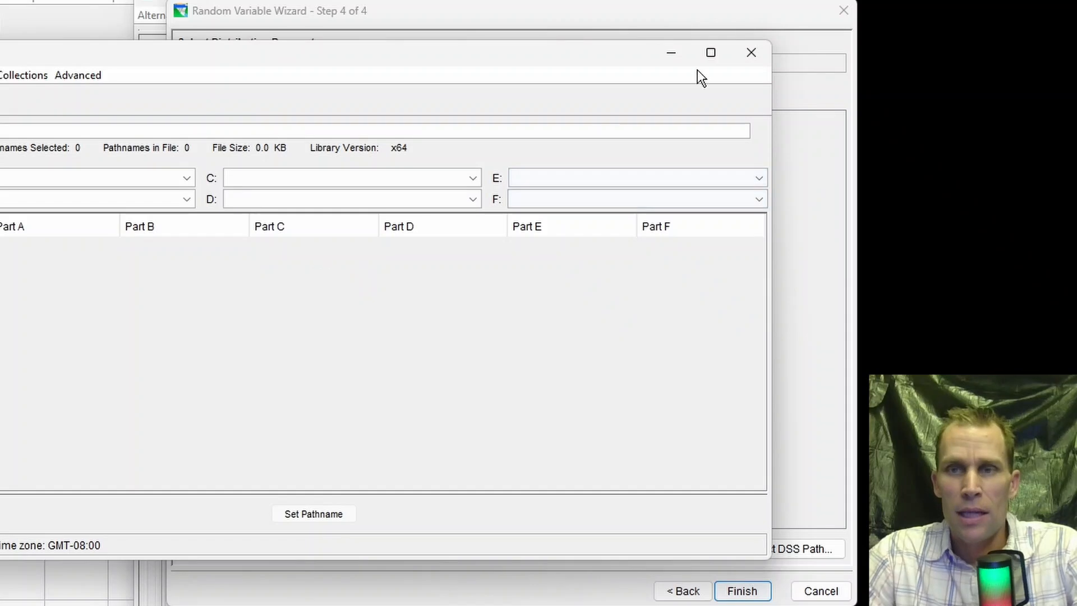
click(750, 53)
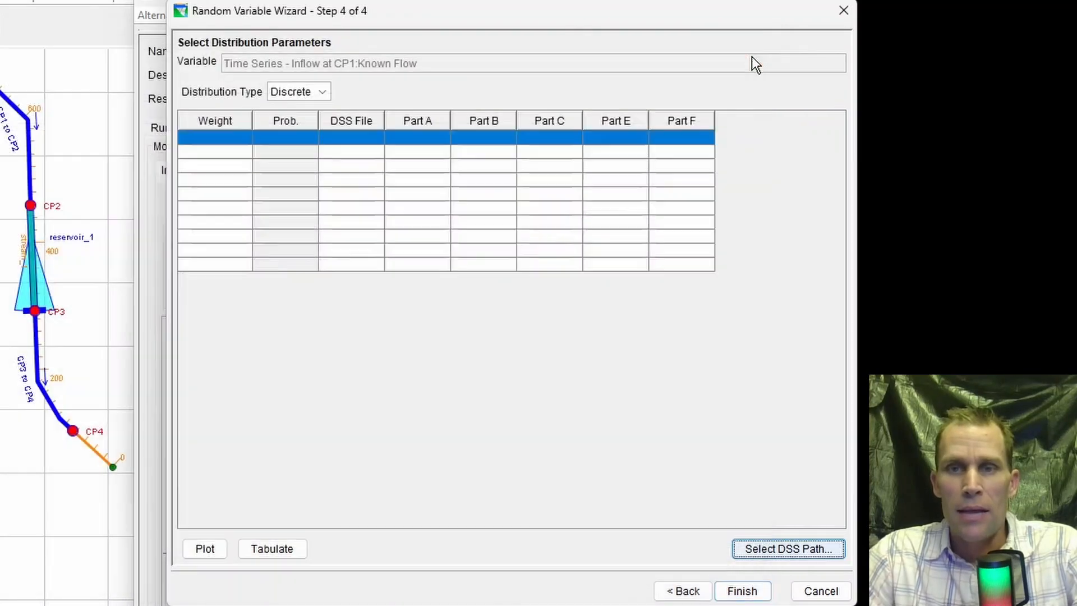
click(223, 140)
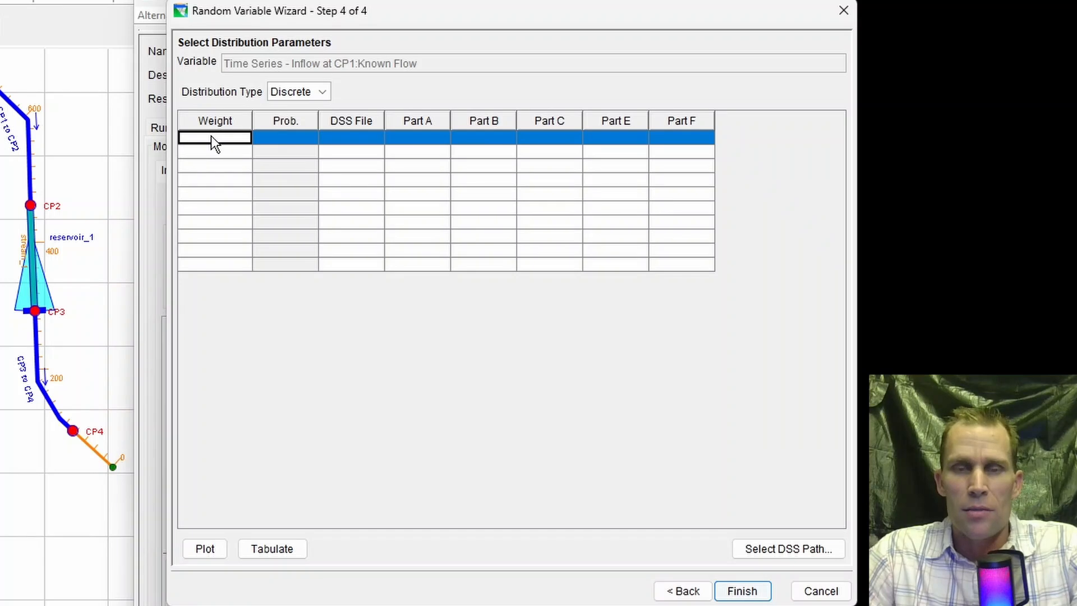
- Return to the variable type choice, choose Reservoir Rule Parameter, and proceed to its location and parameter selection
click(683, 590)
click(683, 591)
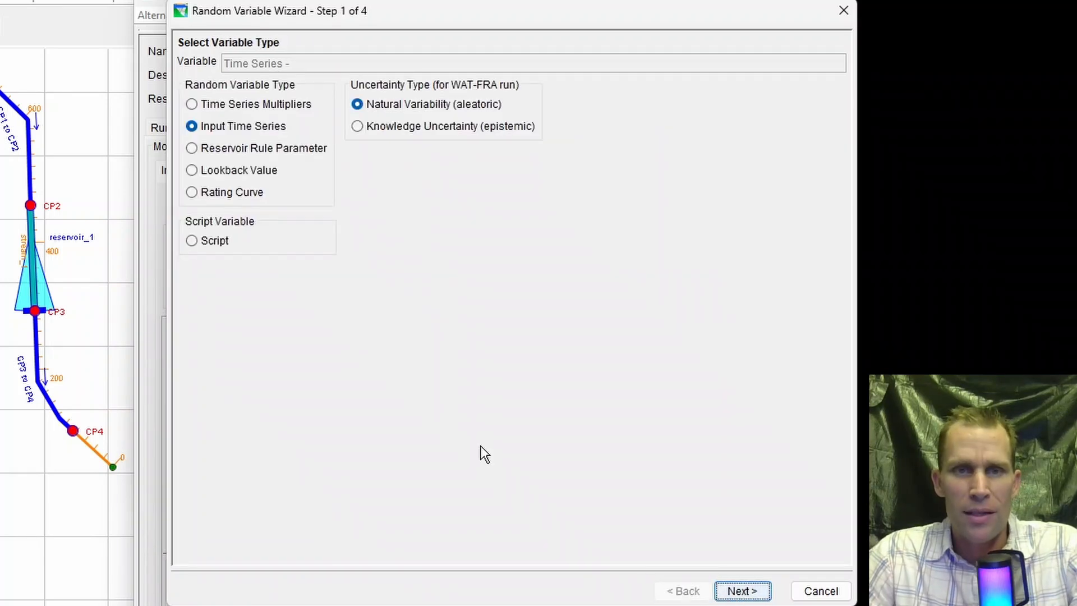
click(225, 154)
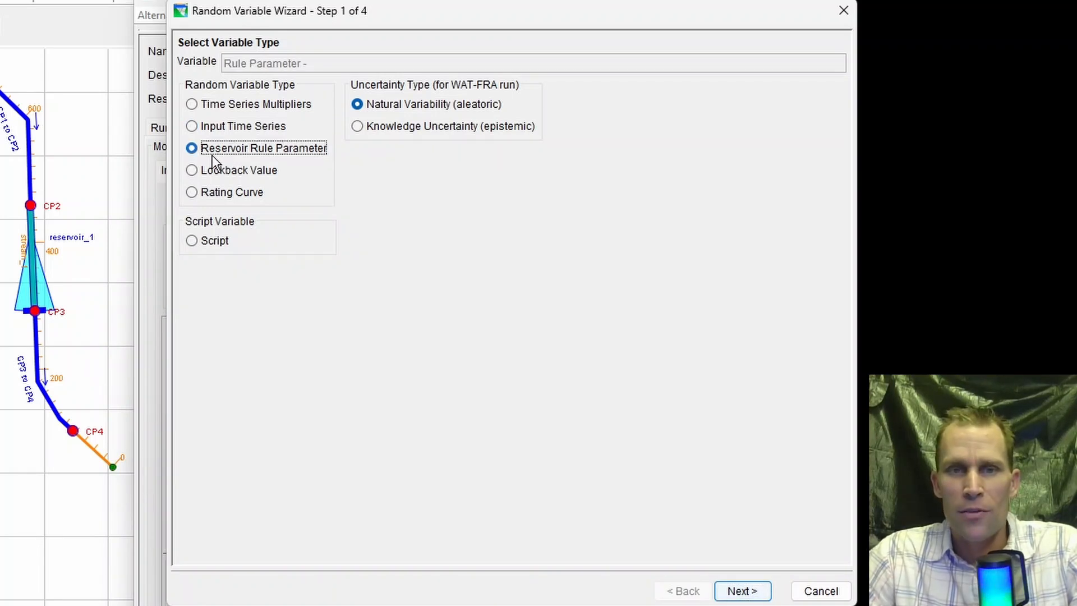
click(742, 591)
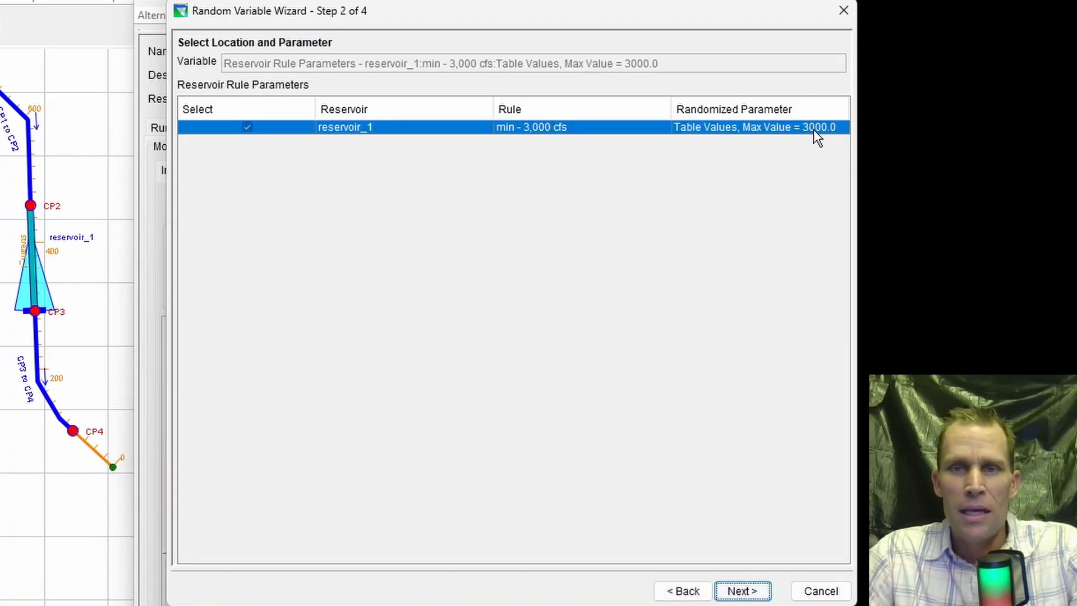
- Select reservoir_1's min - 3,000 cfs rule and proceed to its distribution settings with absolute and constant distribution parameters
click(245, 129)
click(244, 129)
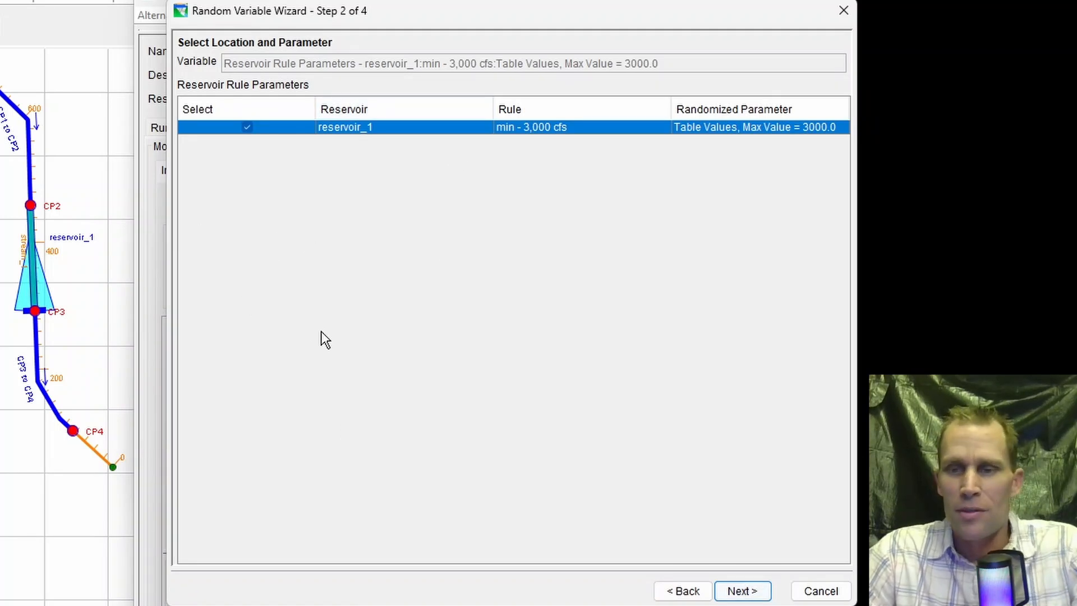
click(742, 590)
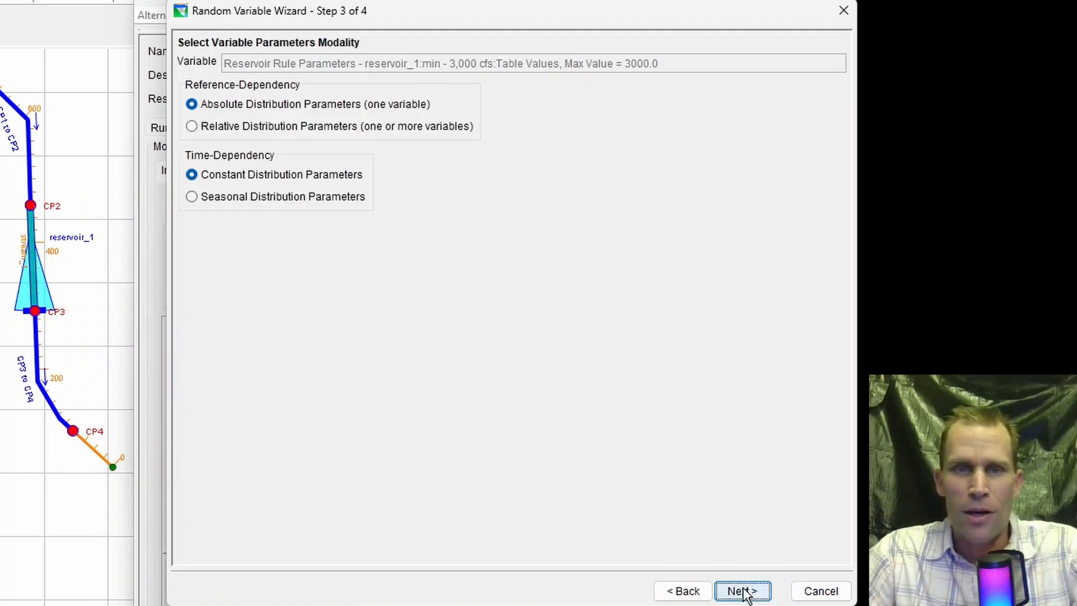
click(741, 590)
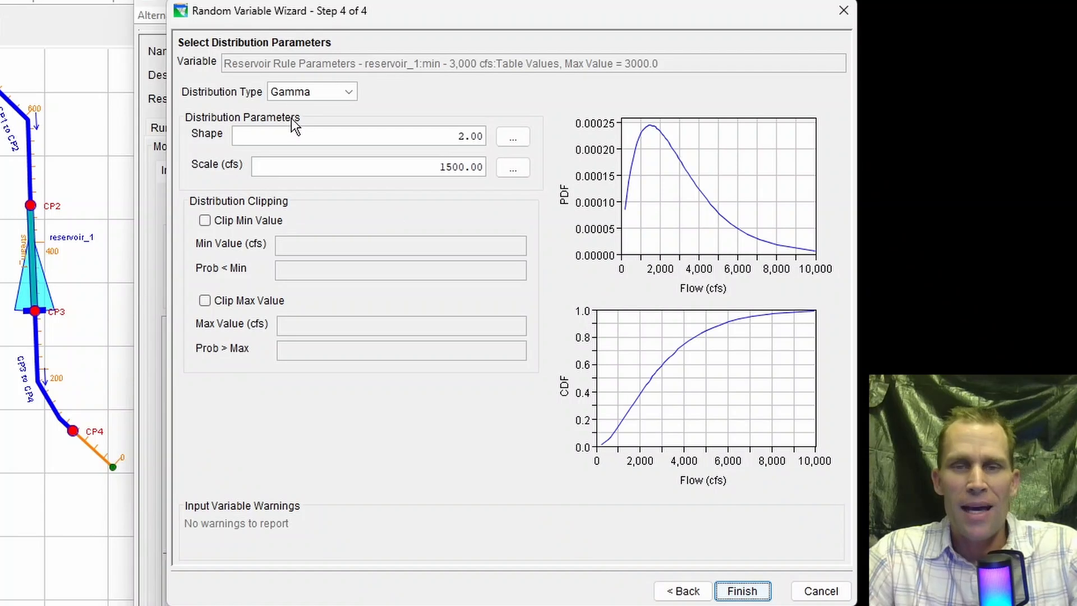
- Set the rule parameter's distribution type to LogNormal on a linear scale, and review its mean and standard deviation
click(352, 89)
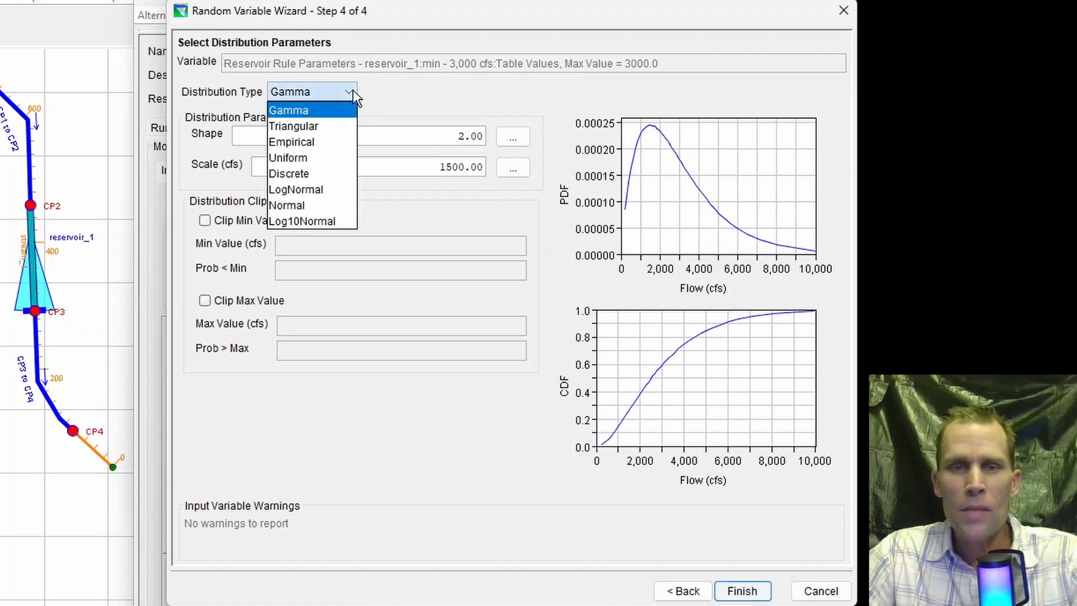
click(319, 183)
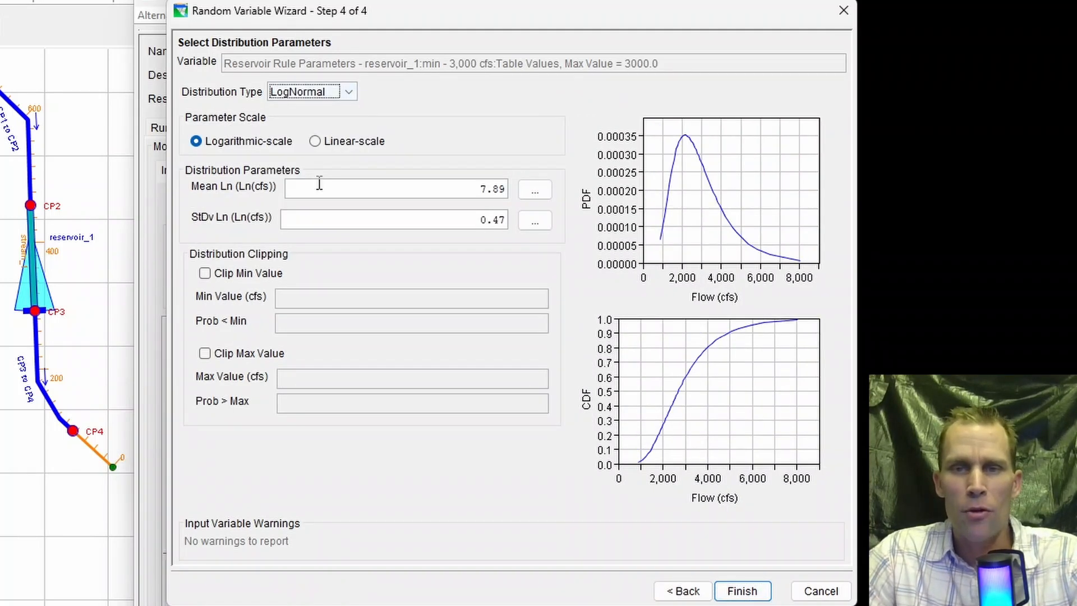
click(316, 141)
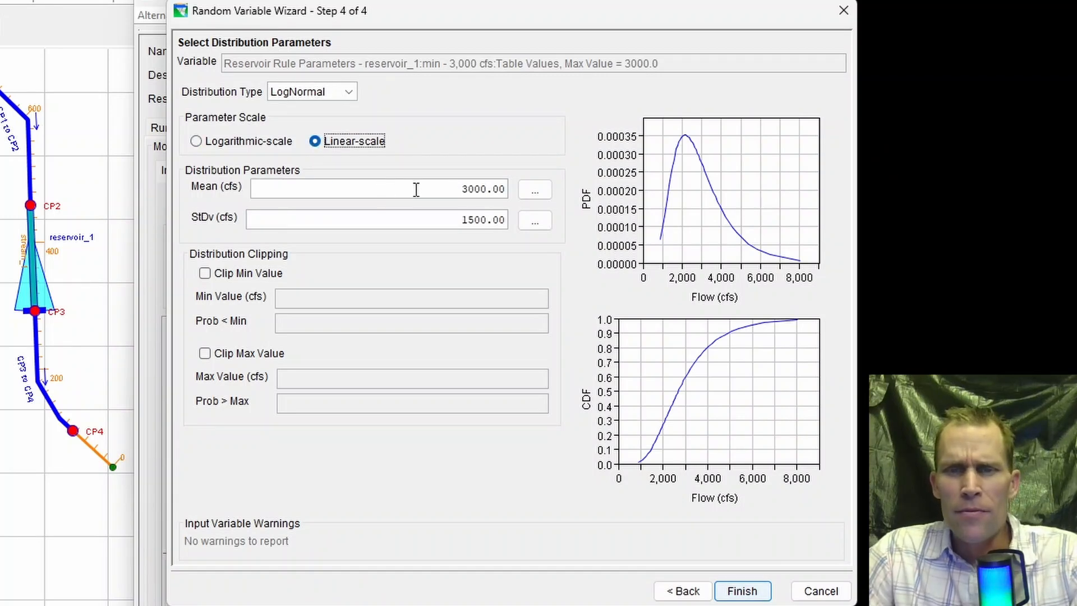
drag(416, 190, 524, 192)
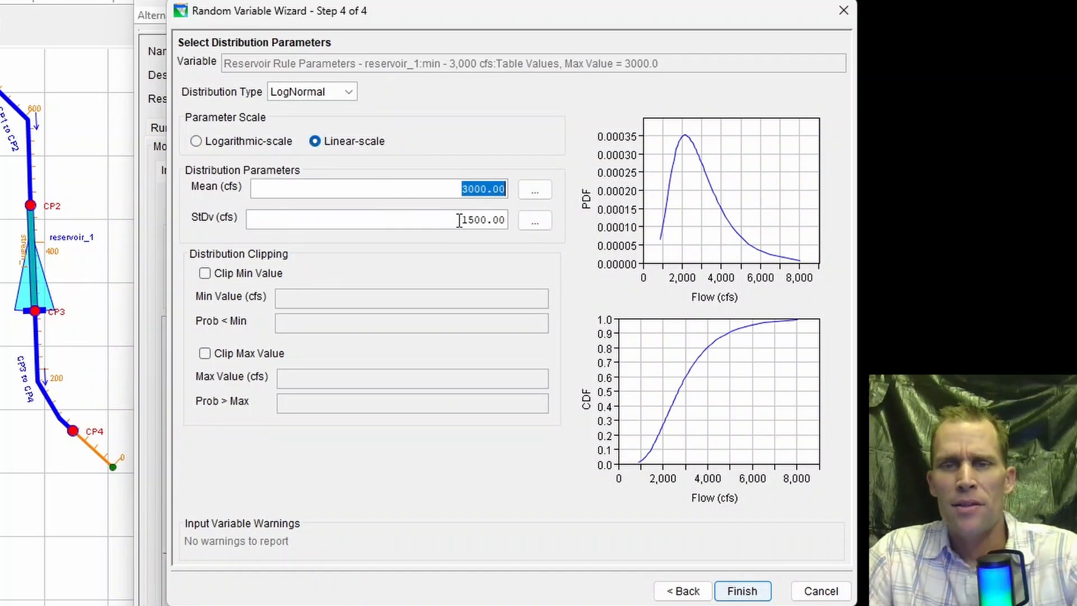
drag(453, 220, 519, 219)
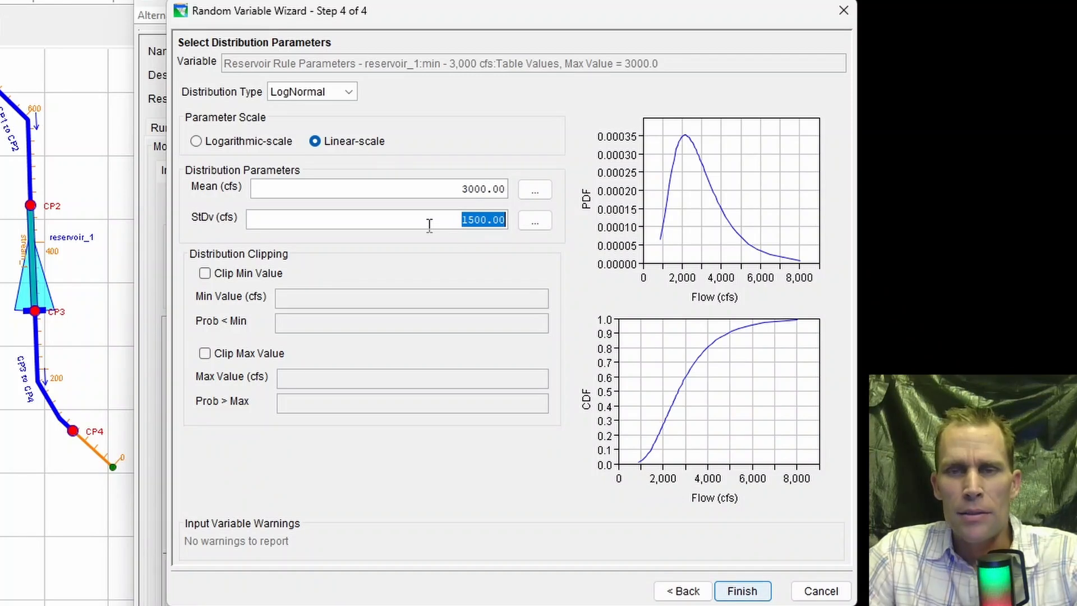
- Set the LogNormal distribution's mean to 2800 cfs and its standard deviation to 400 cfs
drag(443, 189, 558, 179)
text(2800)
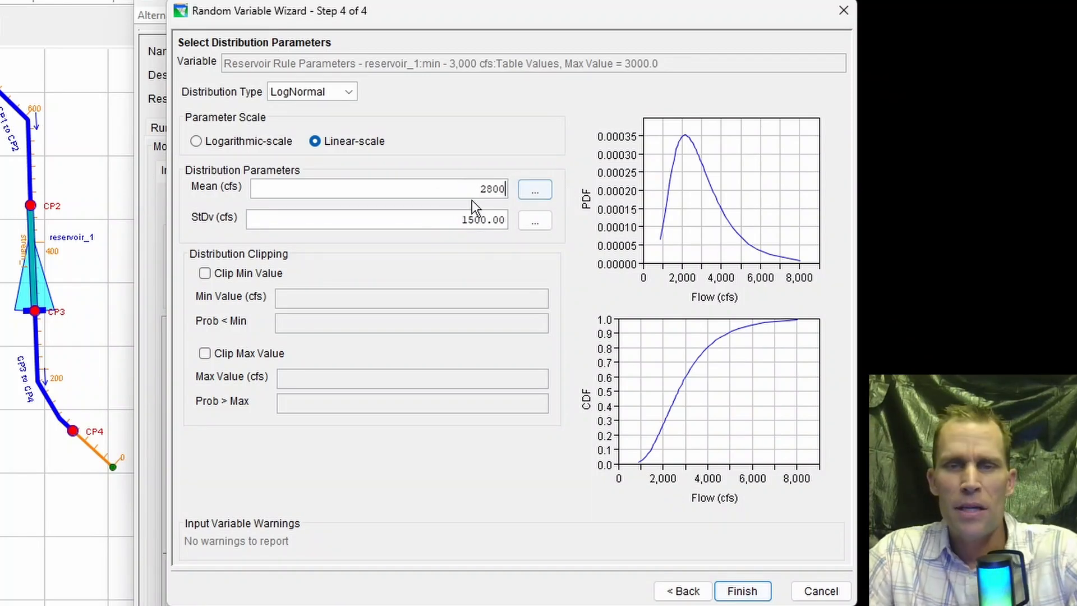
drag(457, 218, 510, 219)
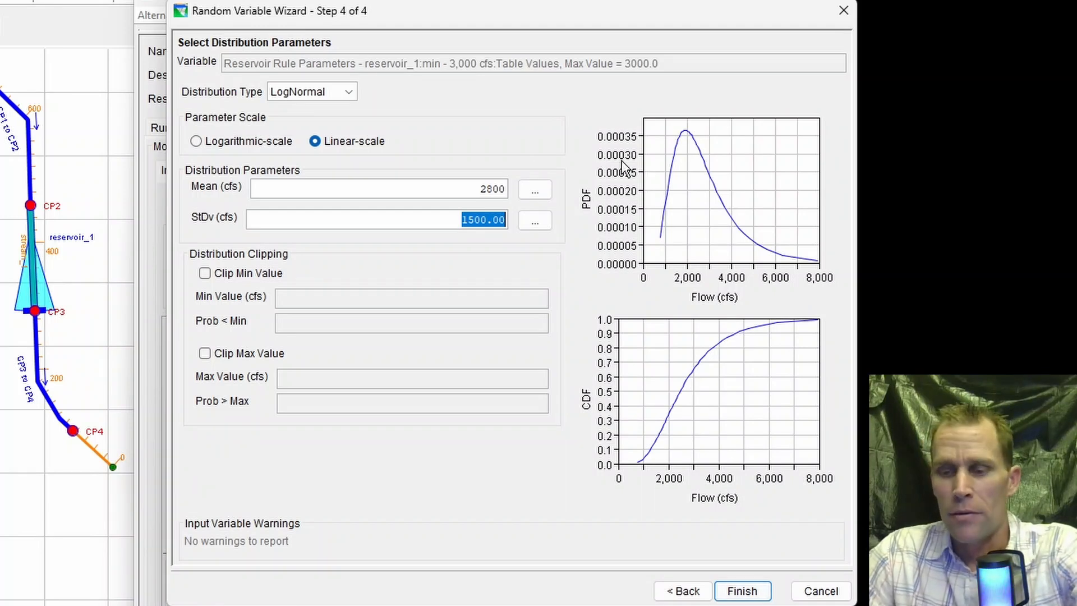
text(400)
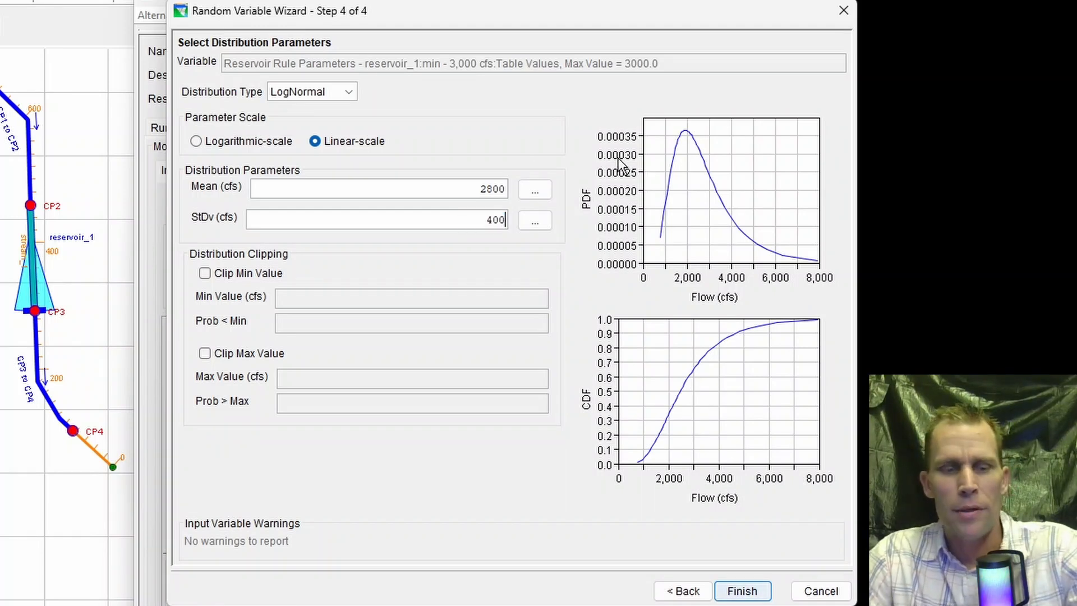
key(Tab)
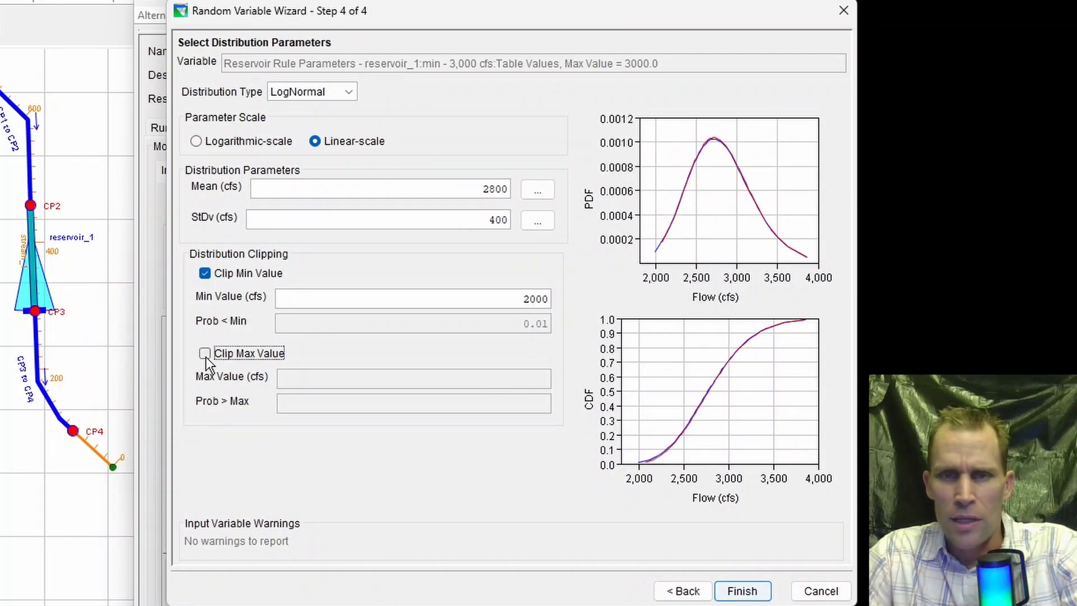
- Clip the distribution at a maximum of 3500 cfs, leave the minimum unclipped, and finish the rule parameter variable
click(205, 355)
click(517, 378)
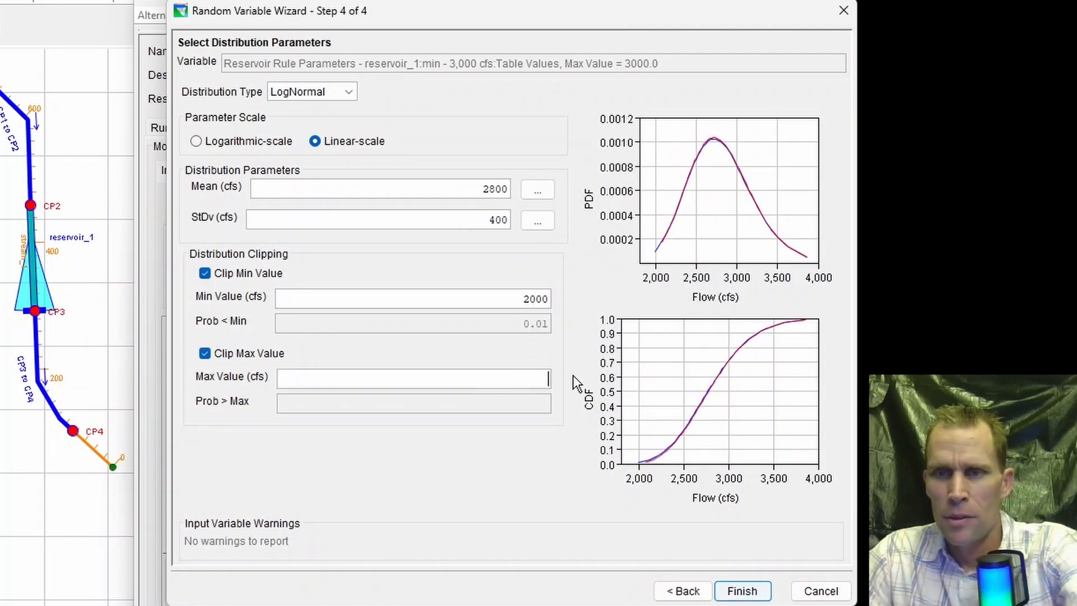
text(4)
key(BackSpace)
text(3500)
key(Tab)
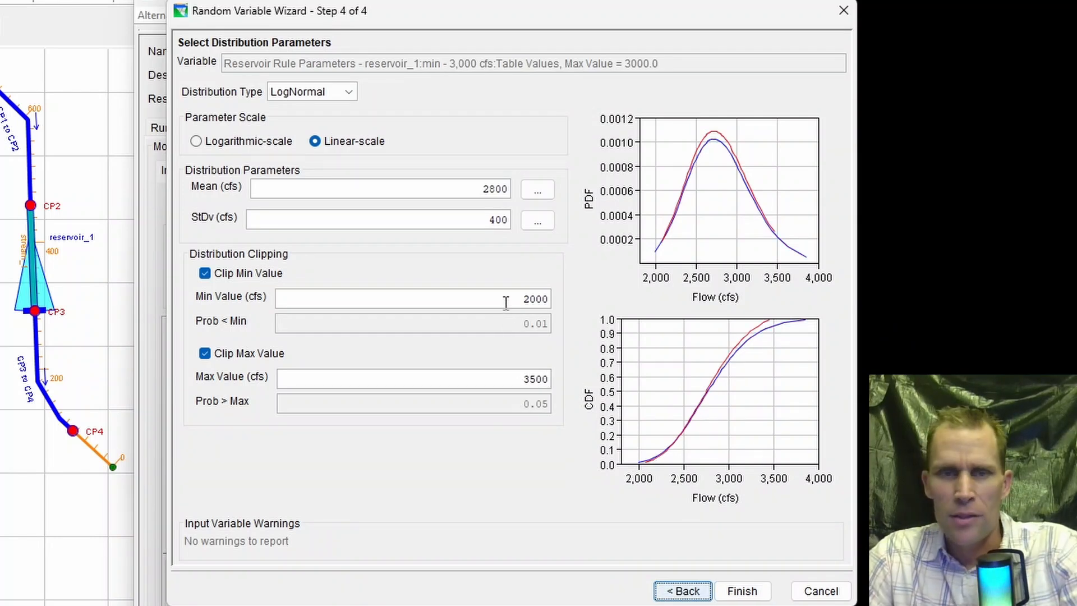
click(207, 273)
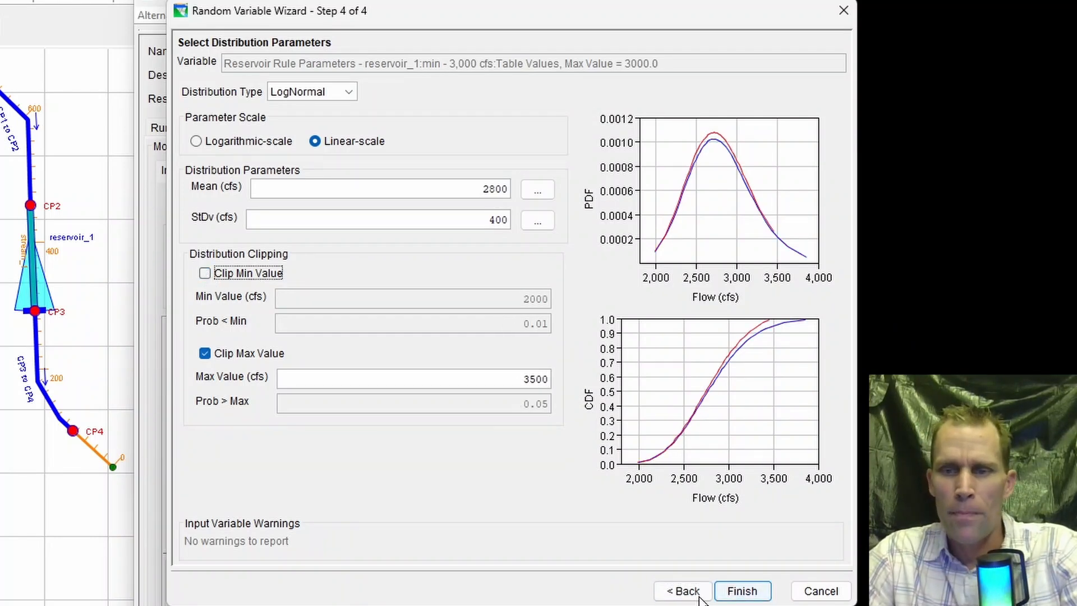
click(744, 593)
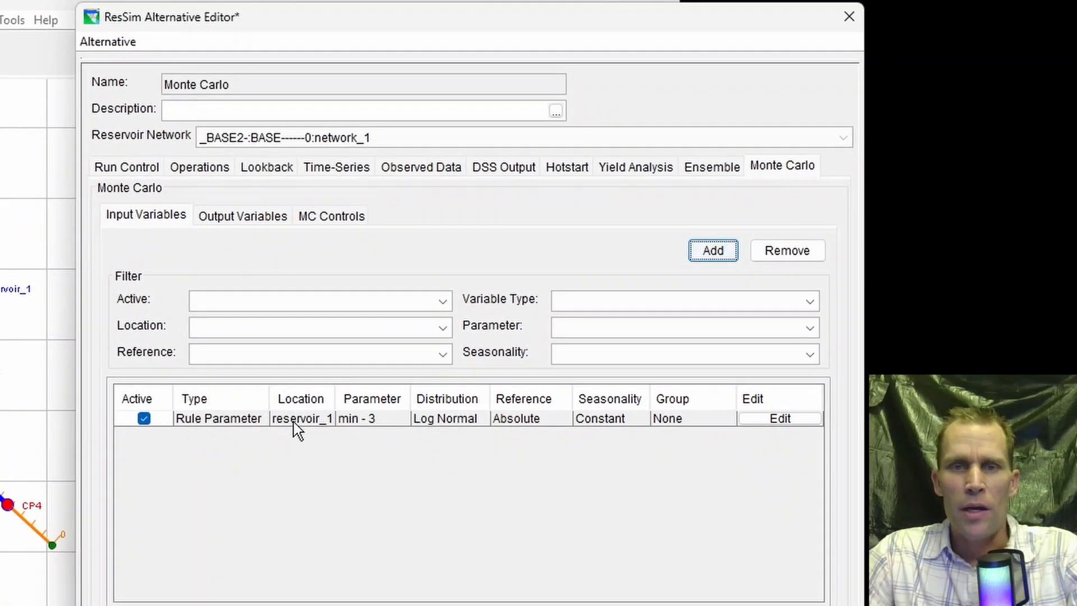
- Deactivate the reservoir_1 rule parameter variable in the input variables table and activate it again
click(294, 422)
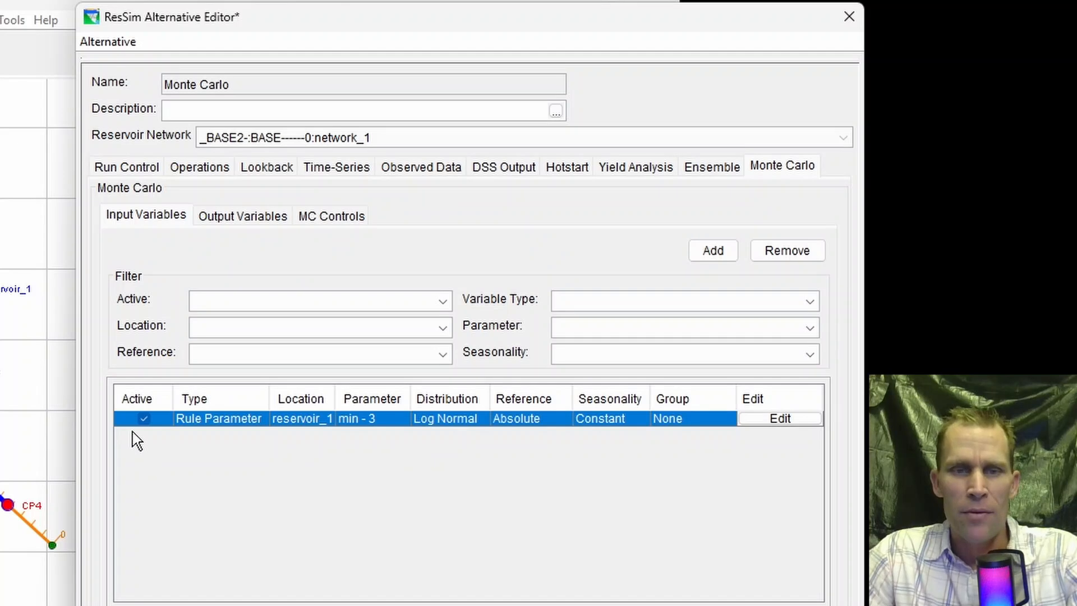
click(145, 421)
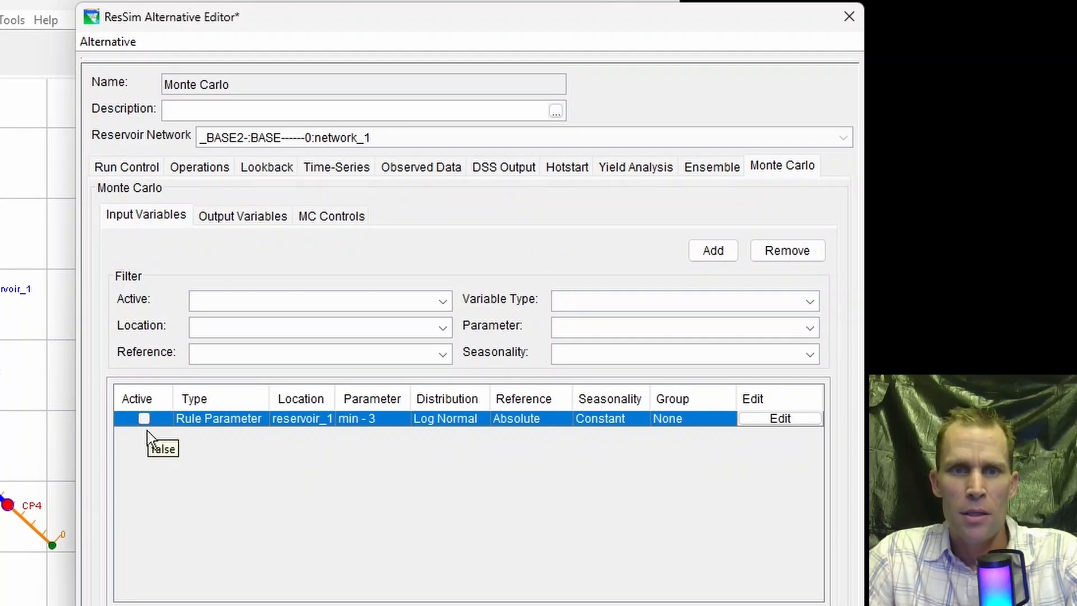
click(144, 421)
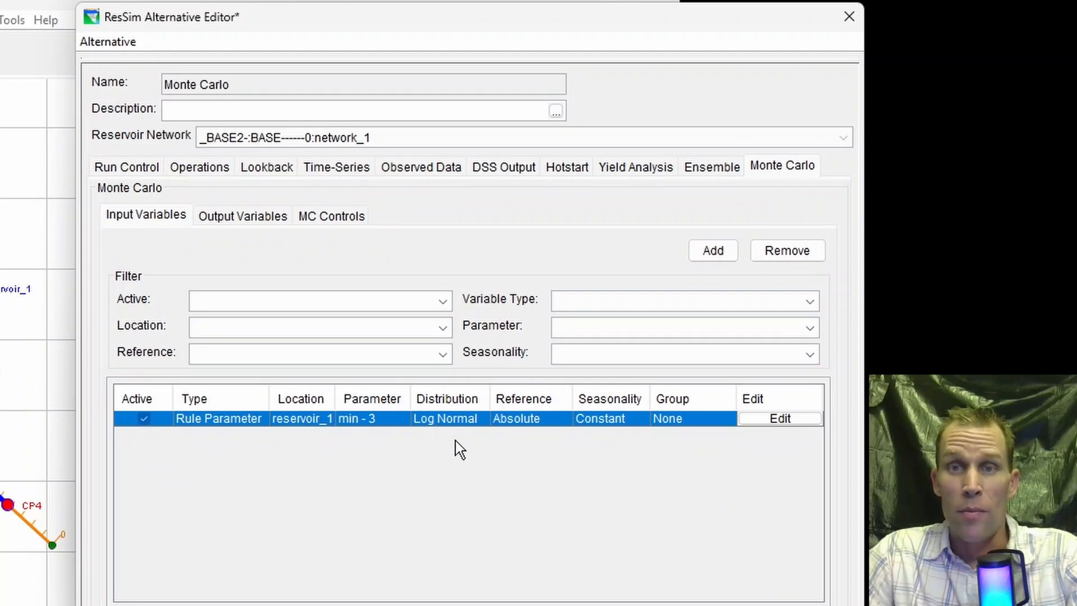
- Reopen the reservoir_1 rule parameter variable for editing, review its variable type settings, and close the wizard
click(784, 420)
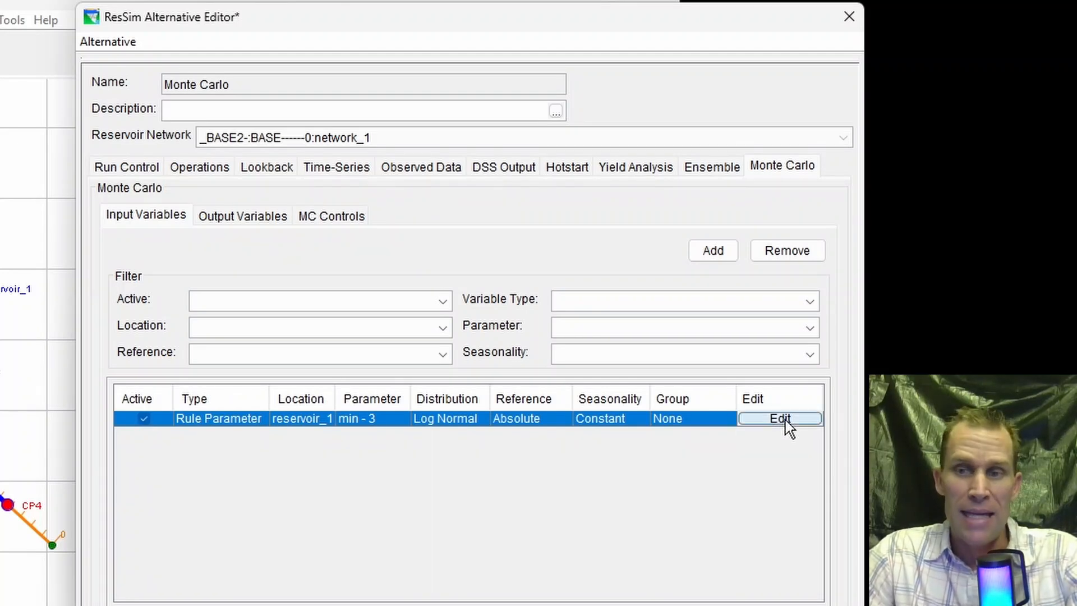
drag(550, 150, 565, 28)
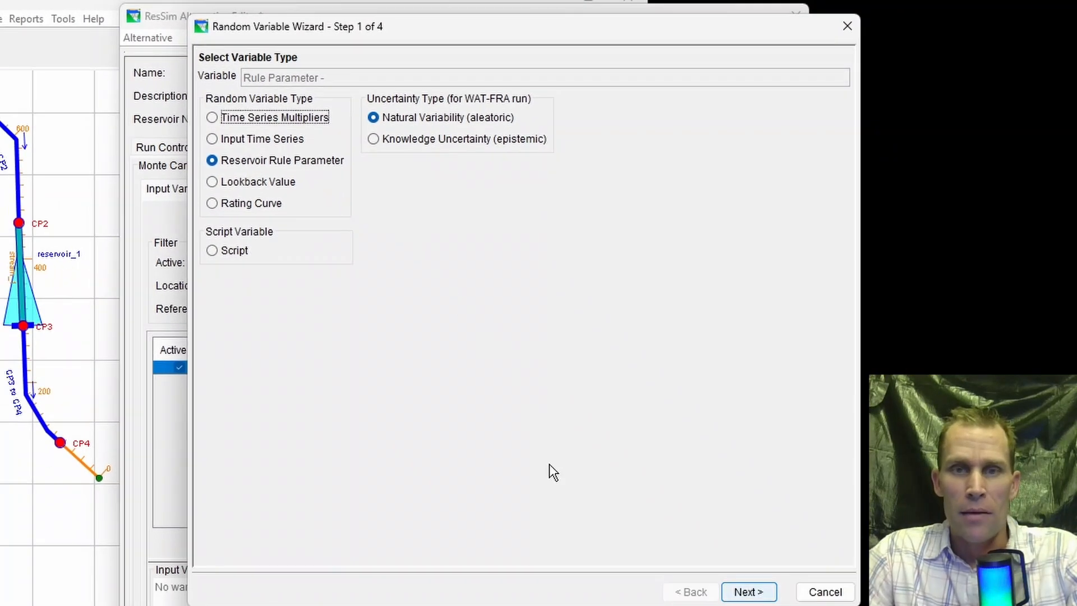
click(752, 595)
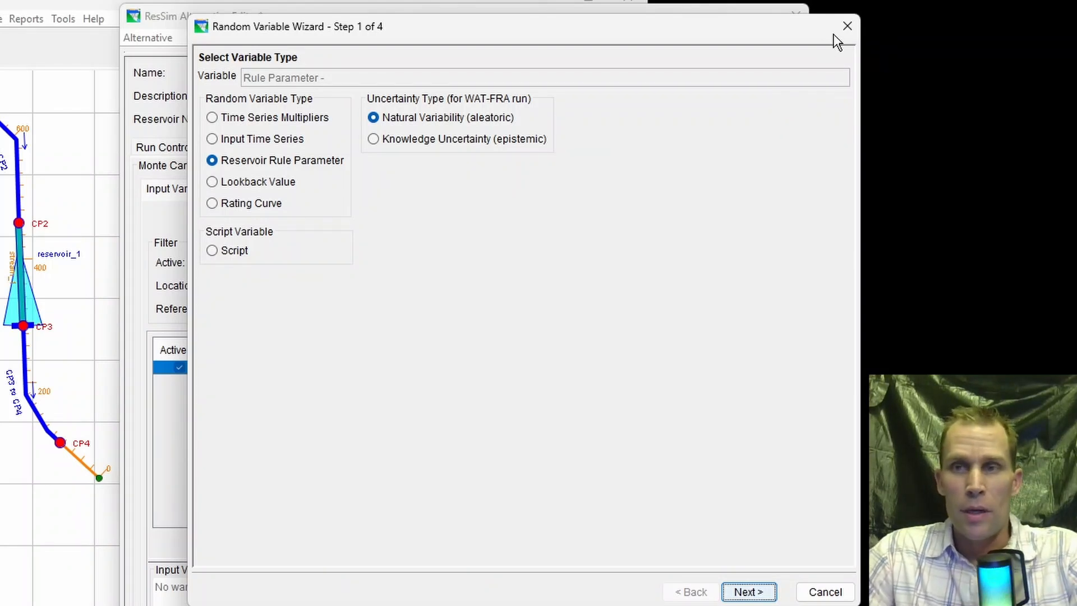
click(847, 26)
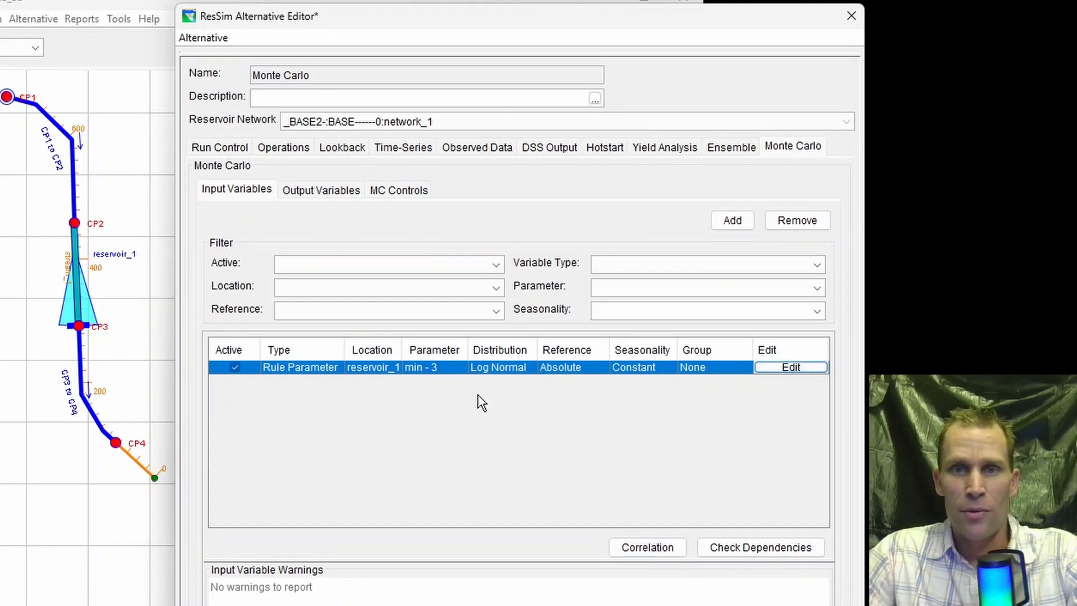
key(Tab)
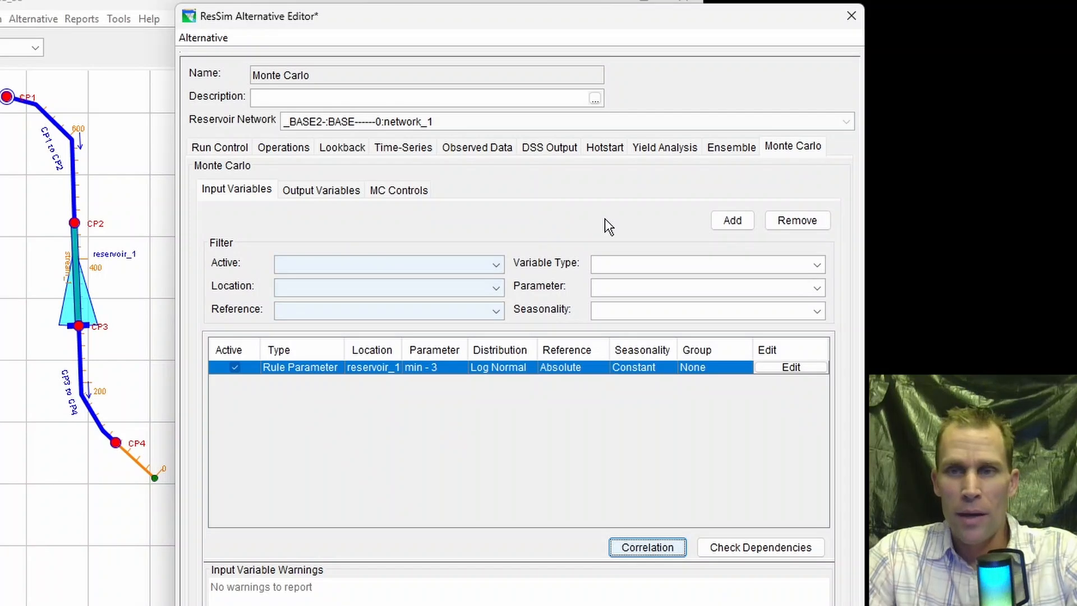
- Add a Time Series Multipliers variable for GlobalInflowMultiplier with absolute, constant distribution parameters and the default Gamma distribution
click(738, 220)
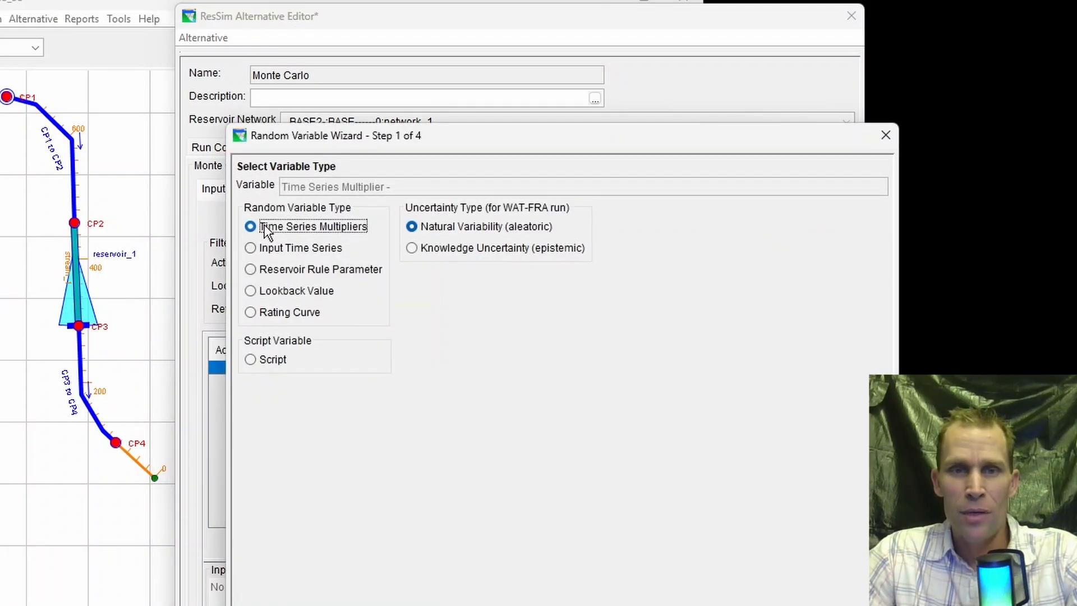
drag(492, 137, 495, 112)
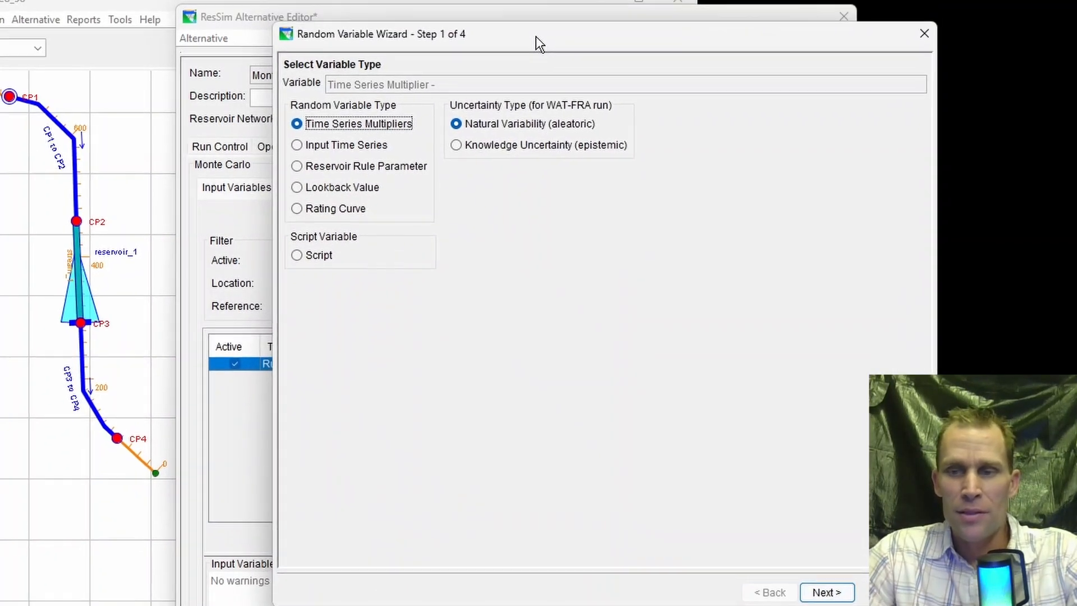
click(816, 579)
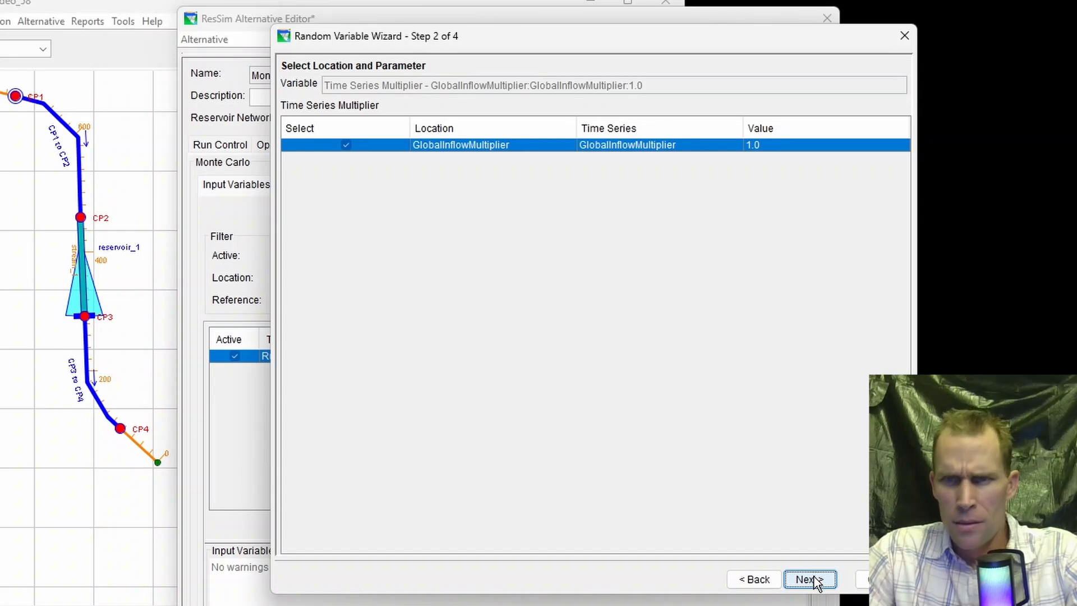
click(816, 580)
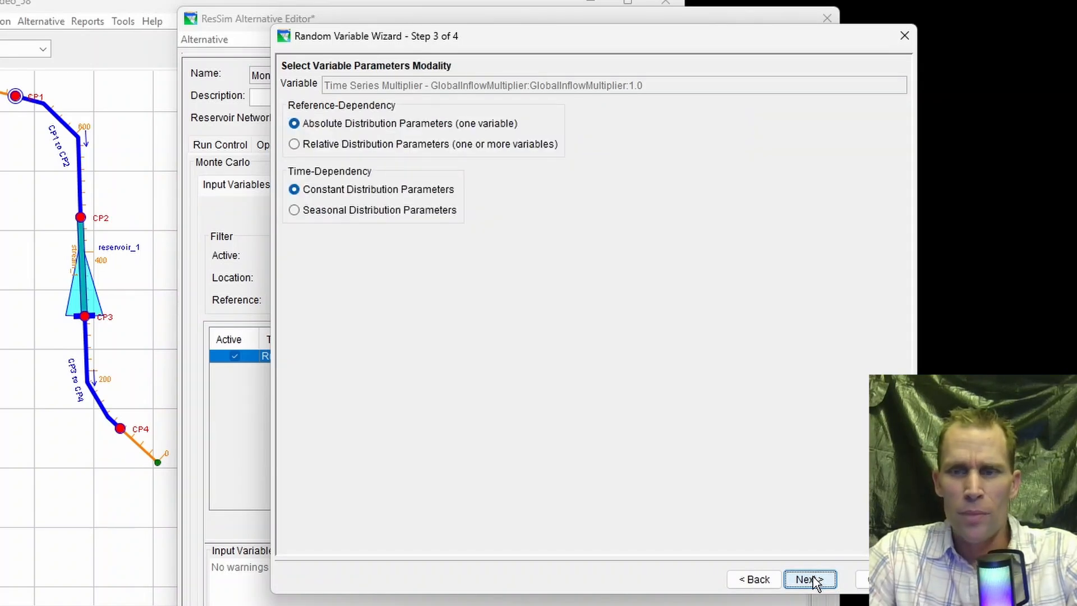
click(814, 580)
click(810, 579)
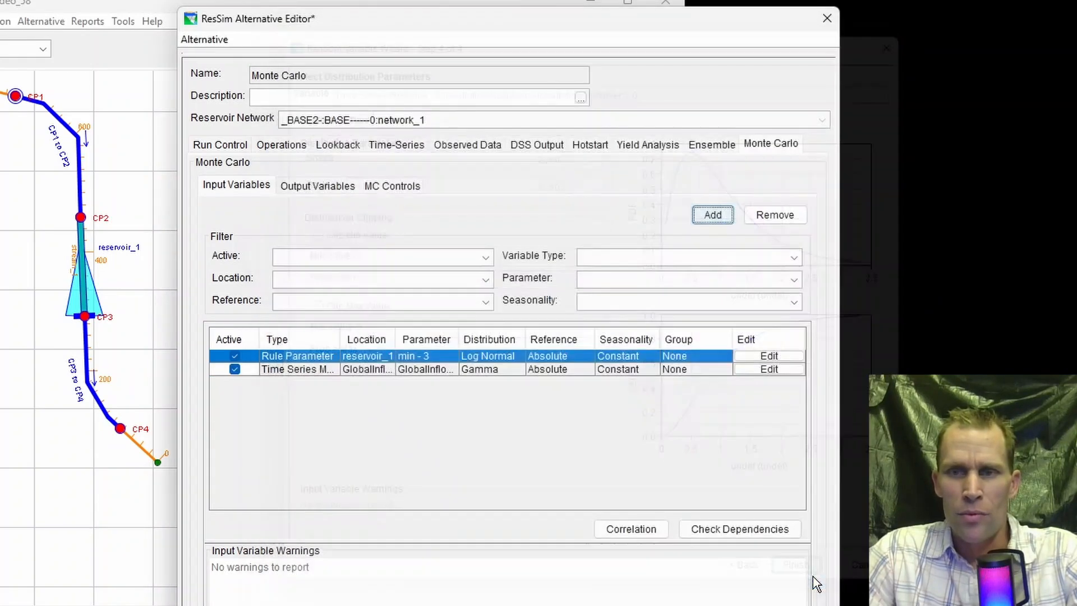
- Open the correlation matrix for the input variables and create a new correlation set named mc_correlation_set_1
click(360, 368)
click(358, 355)
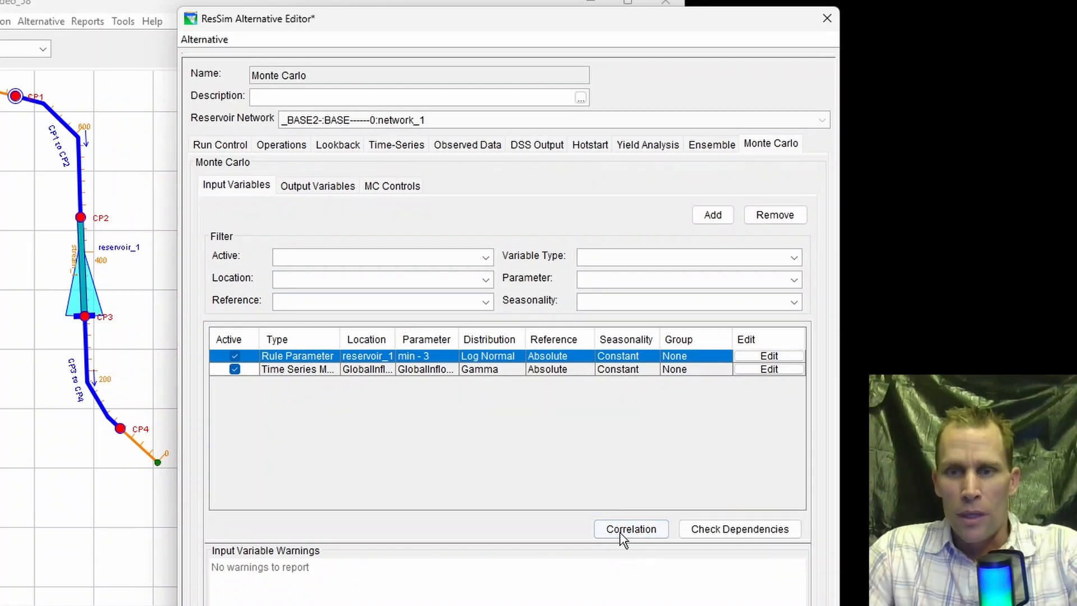
click(645, 533)
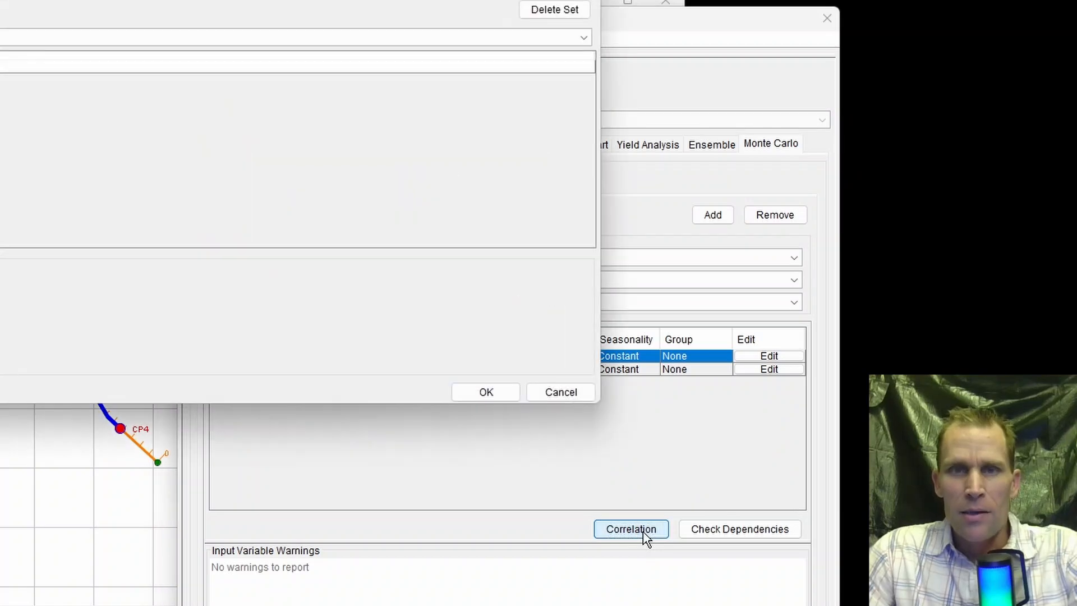
drag(337, 2, 447, 82)
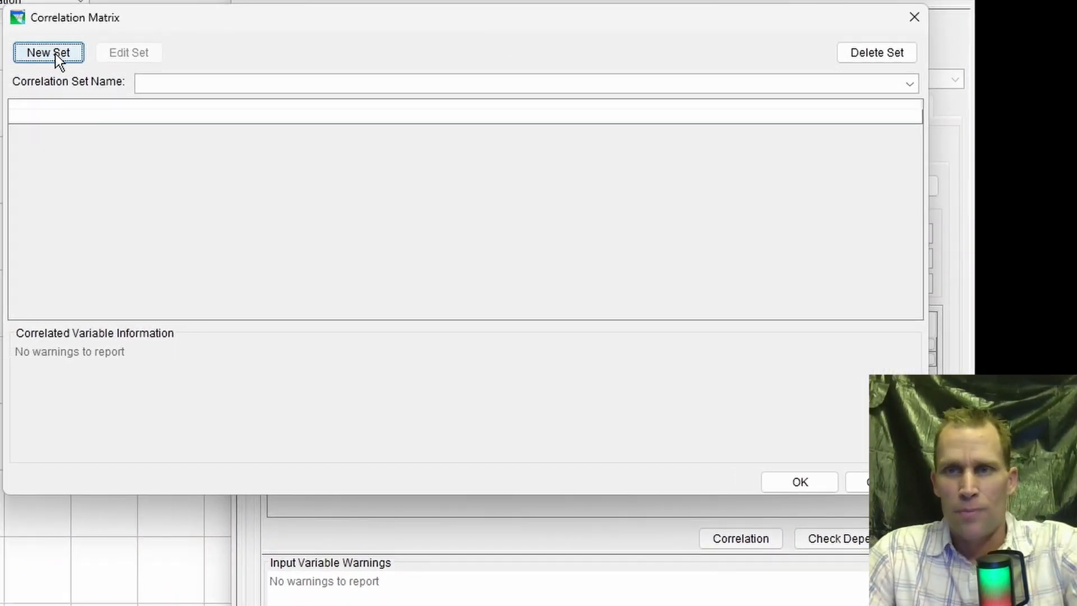
click(56, 54)
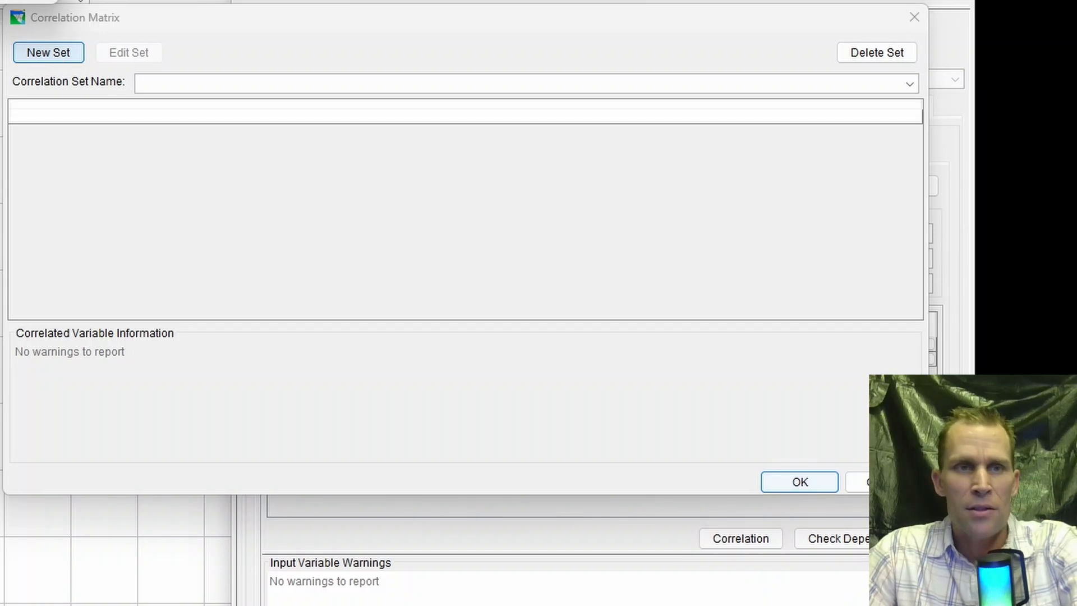
drag(357, 111, 313, 111)
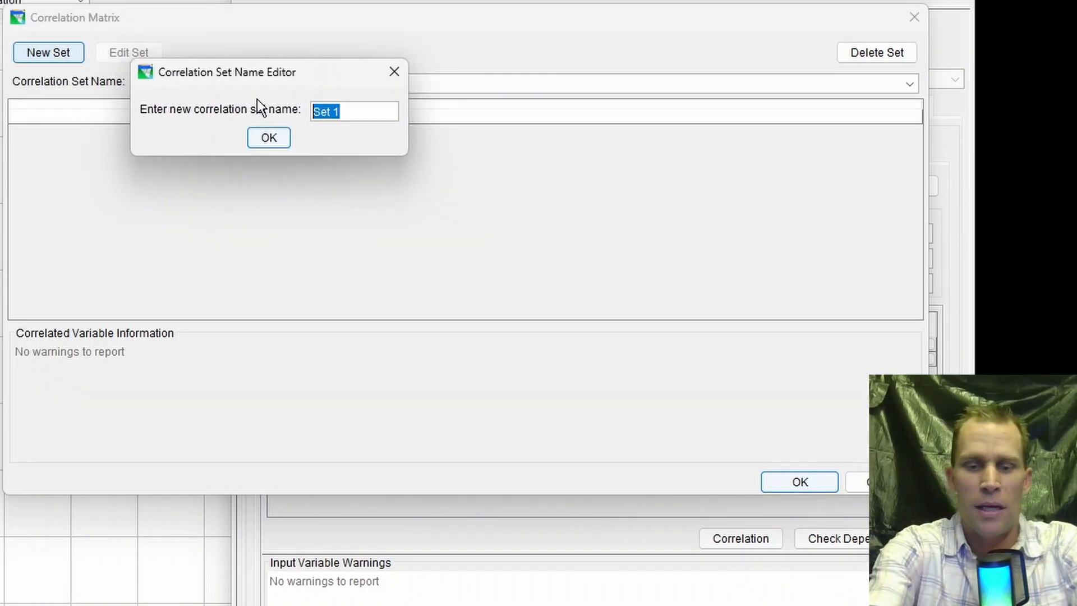
text(mc_correlation_set_)
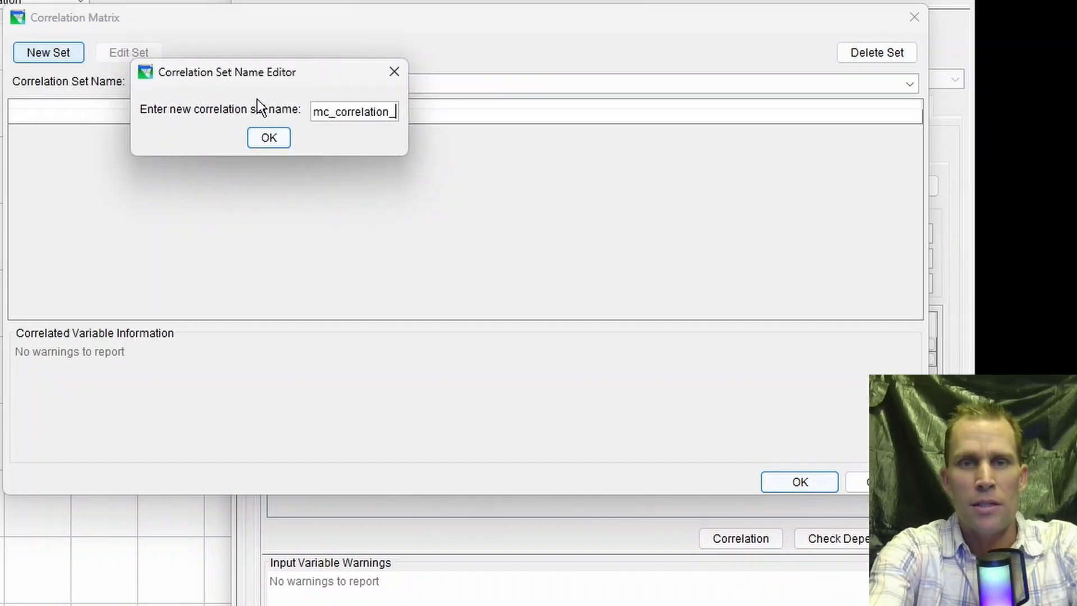
text(1)
click(273, 136)
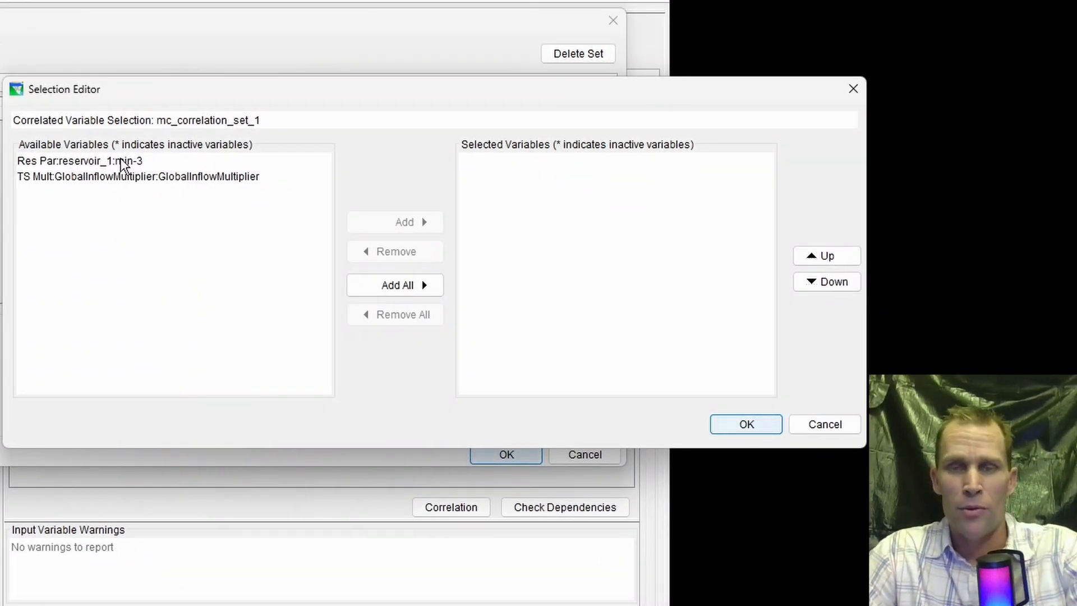
- Include both the reservoir_1 min-3 rule parameter and the GlobalInflowMultiplier variable in the correlation set
click(81, 162)
click(93, 174)
click(386, 285)
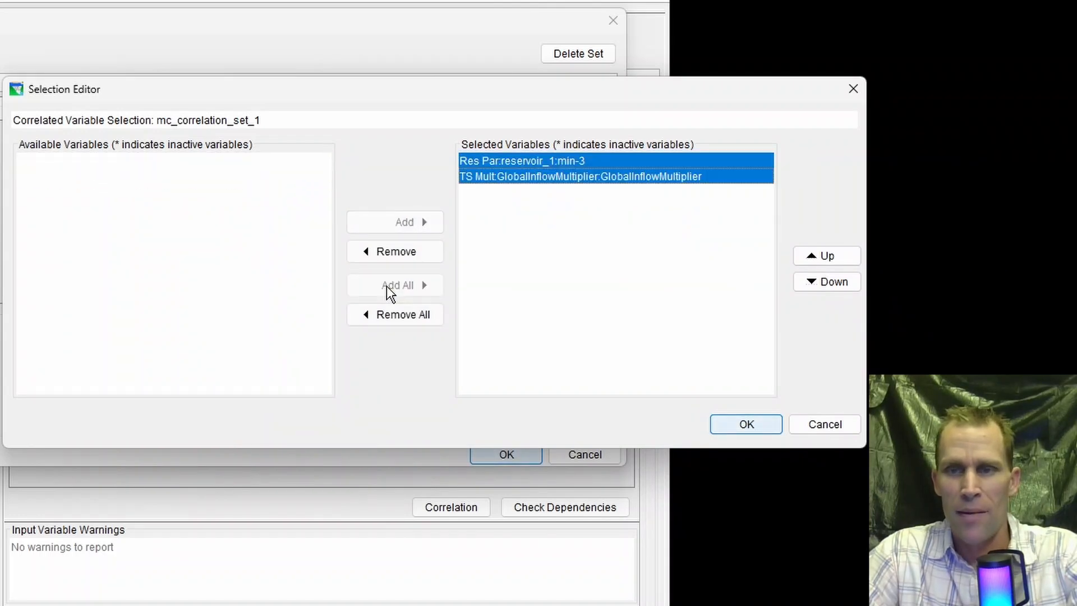
click(729, 425)
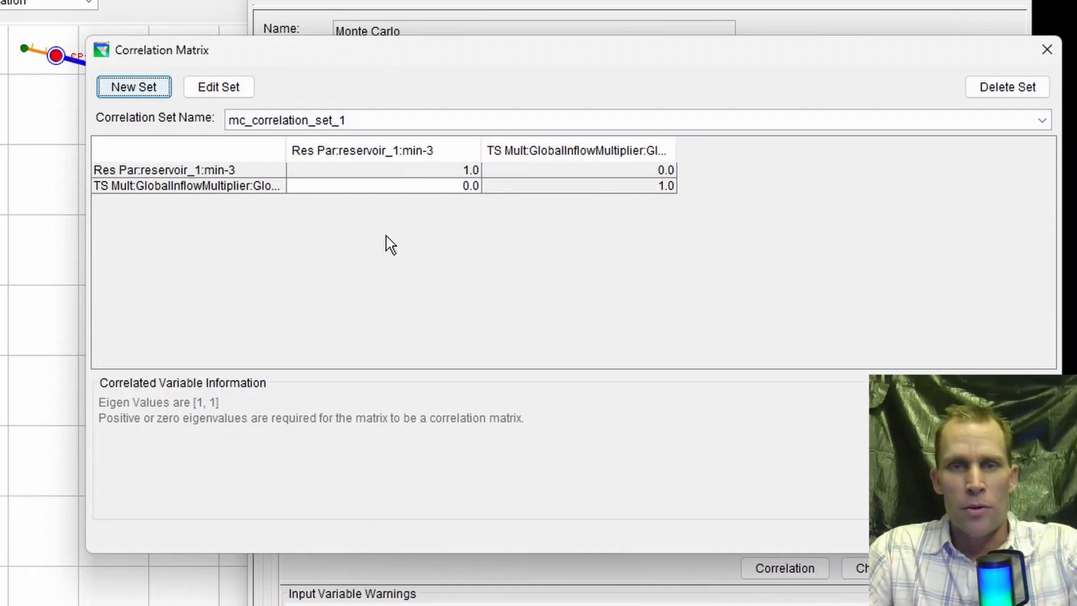
- Set the correlation between GlobalInflowMultiplier and the reservoir_1 min-3 rule parameter to 1 in the matrix
click(436, 175)
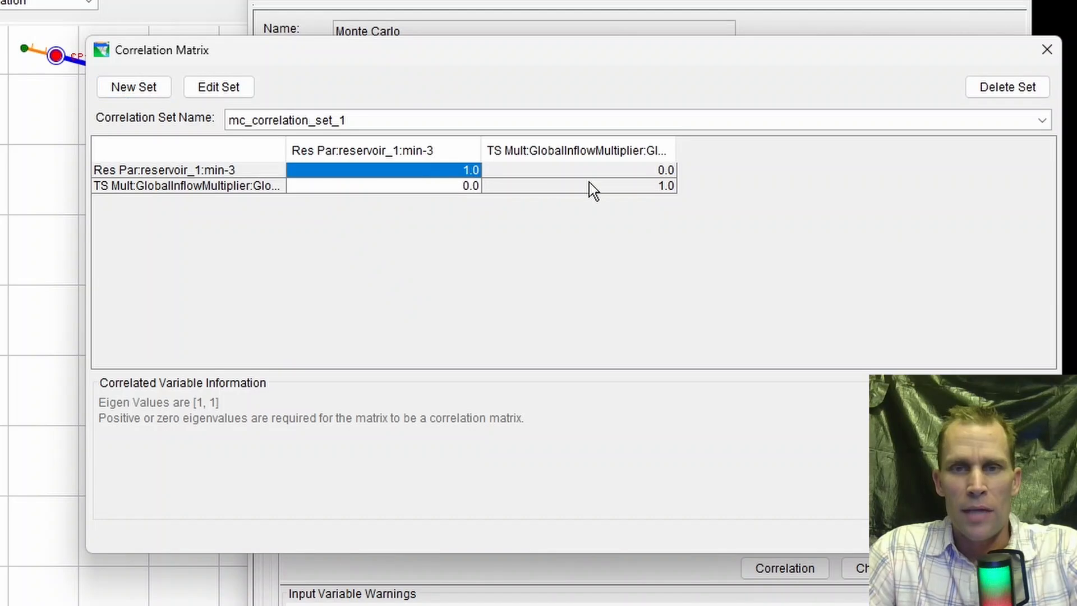
click(599, 187)
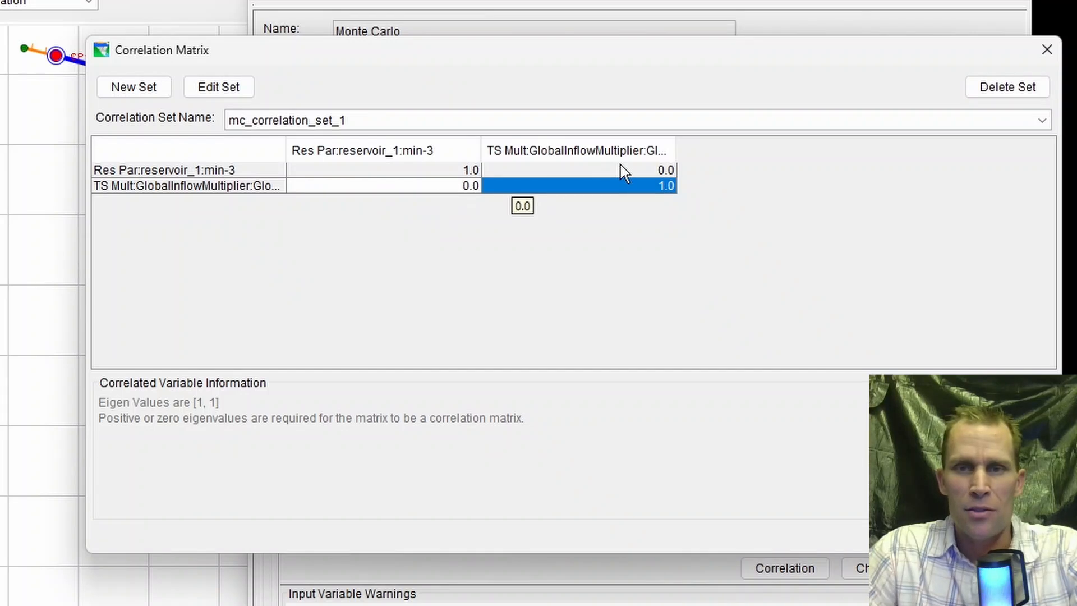
click(639, 171)
double_click(460, 187)
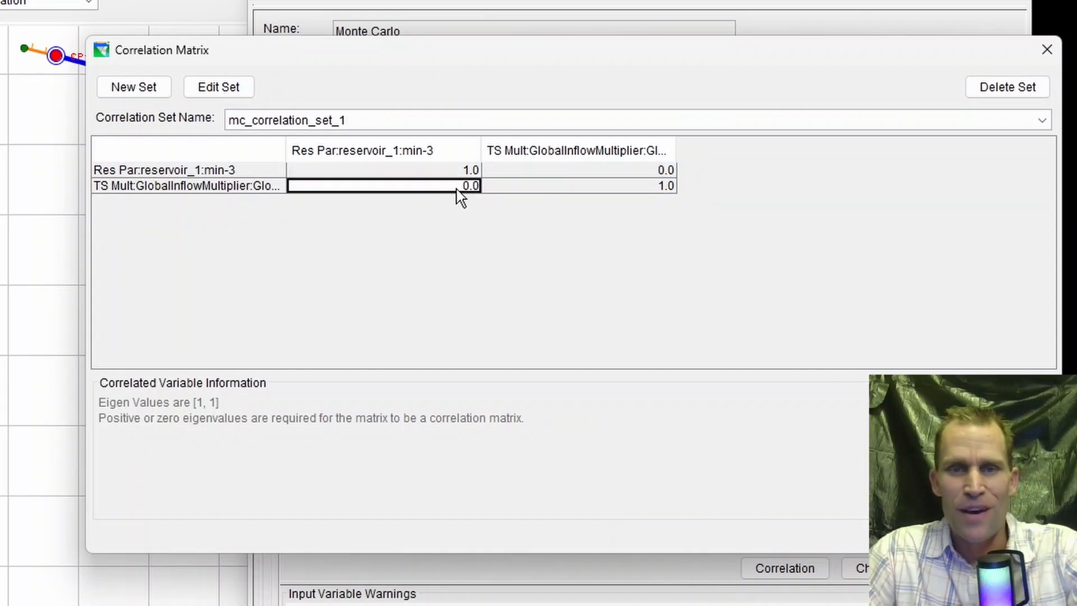
key(BackSpace)
key(BackSpace)
key(BackSpace)
text(1)
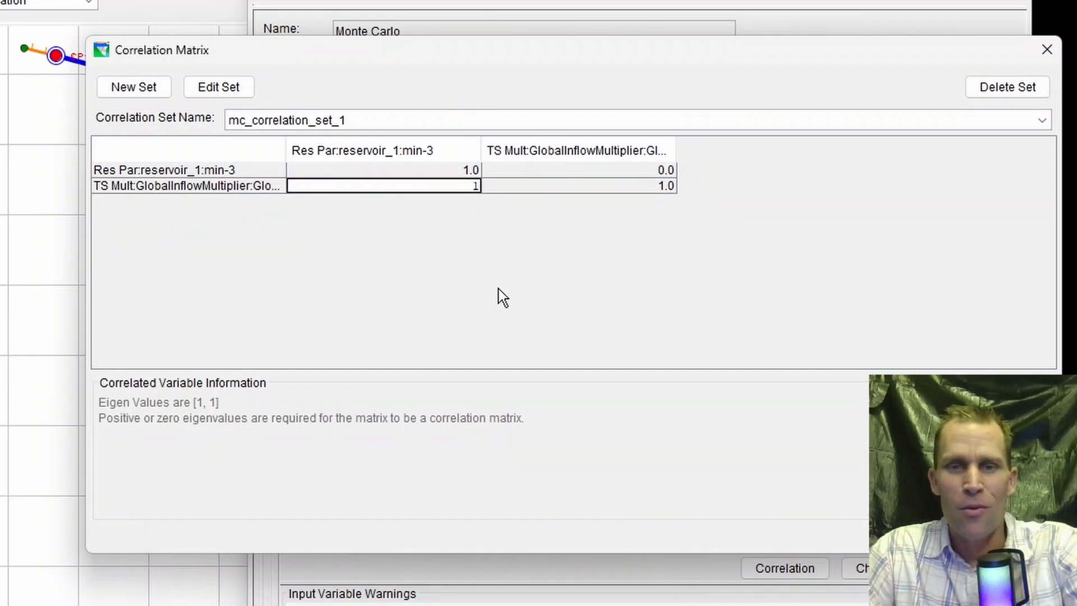
key(Tab)
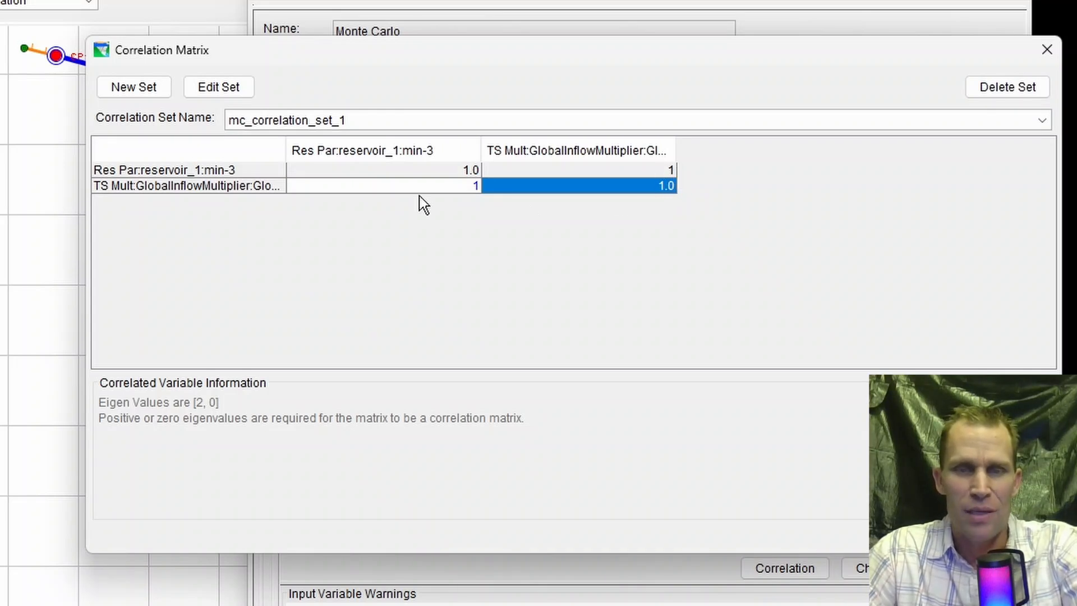
- Set the correlation between GlobalInflowMultiplier and the reservoir_1 min-3 rule parameter to .25
double_click(437, 189)
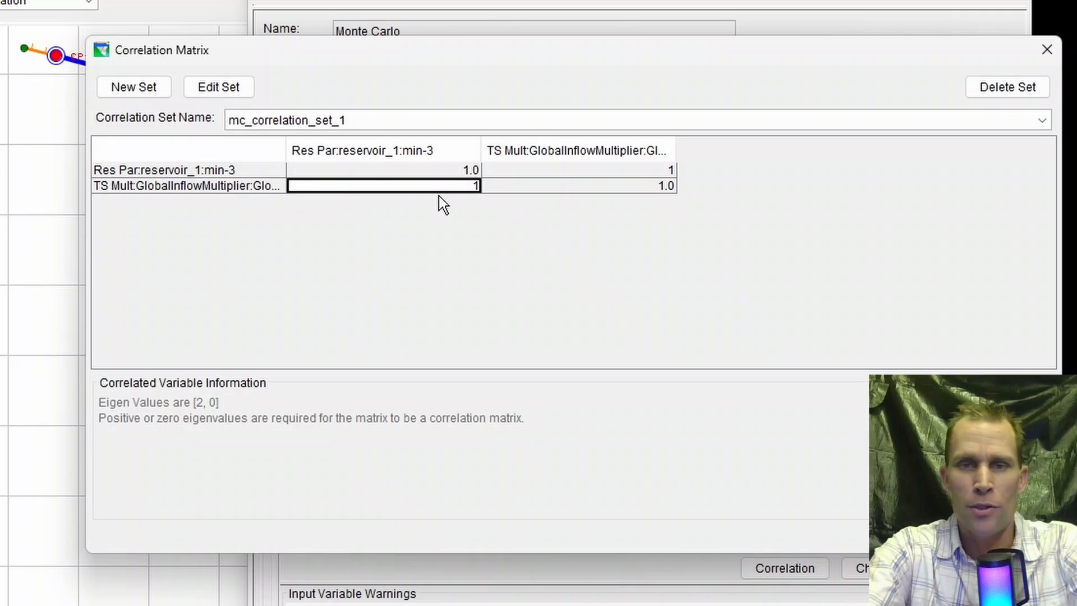
key(BackSpace)
text(.)
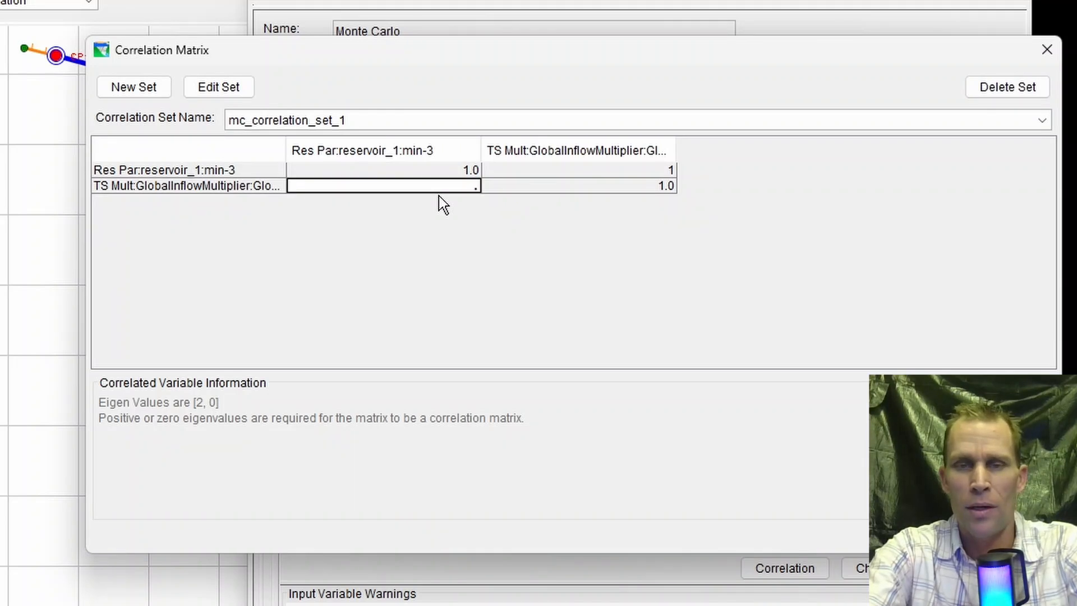
text(25)
key(Tab)
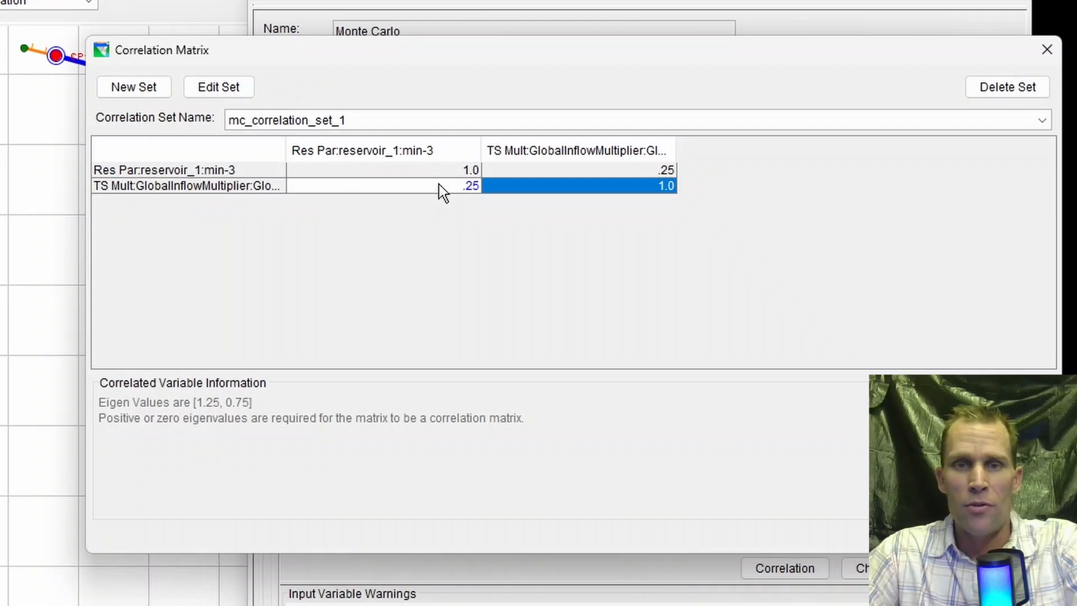
- Set the correlation between GlobalInflowMultiplier and the reservoir_1 min-3 parameter to a negative value of -0.78
click(439, 185)
text(-)
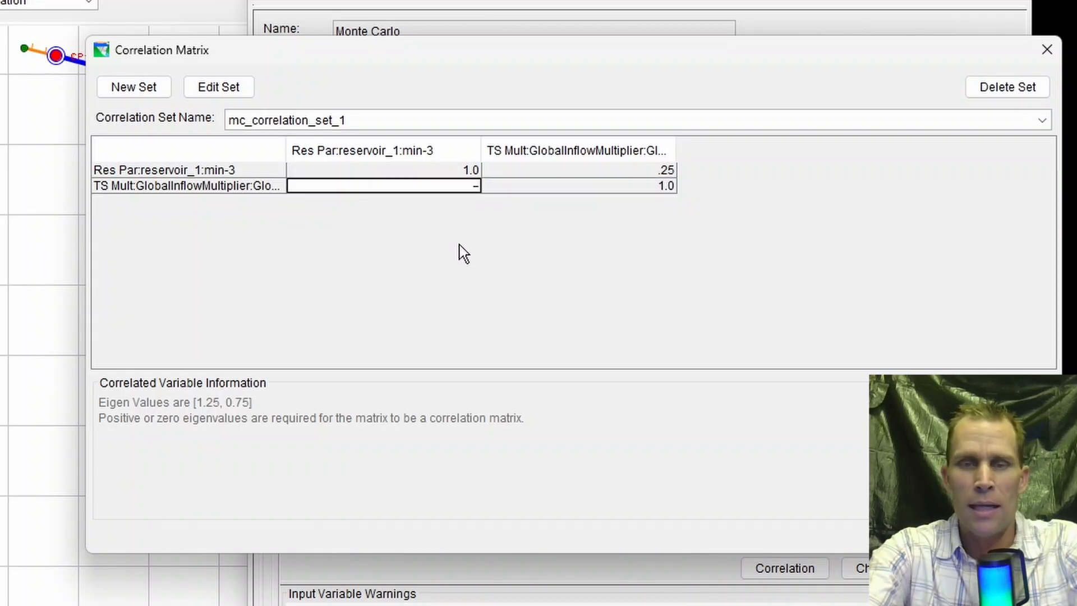
text(0.)
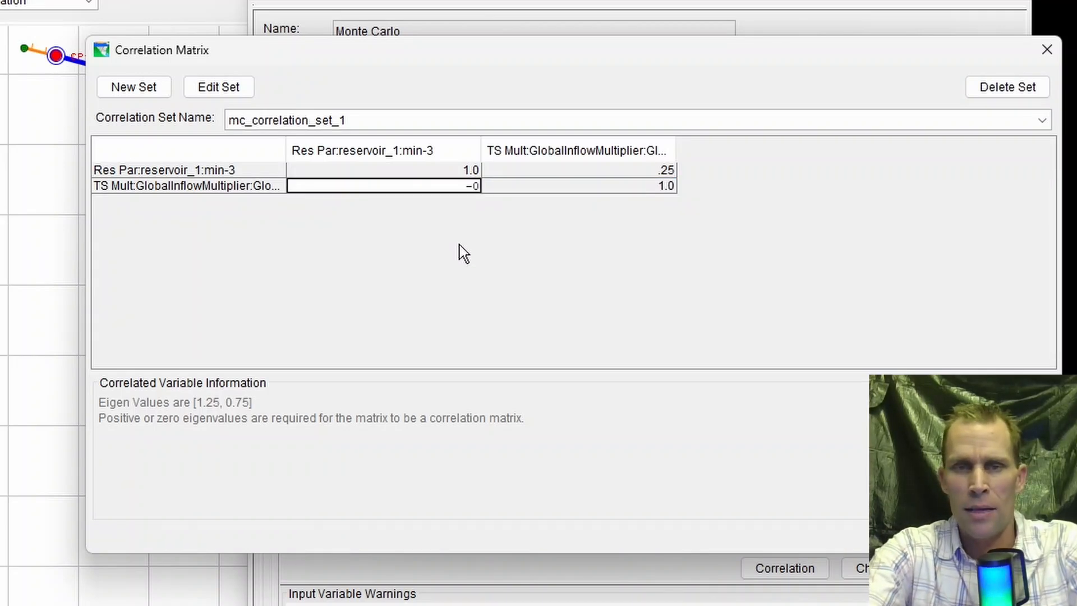
text(78)
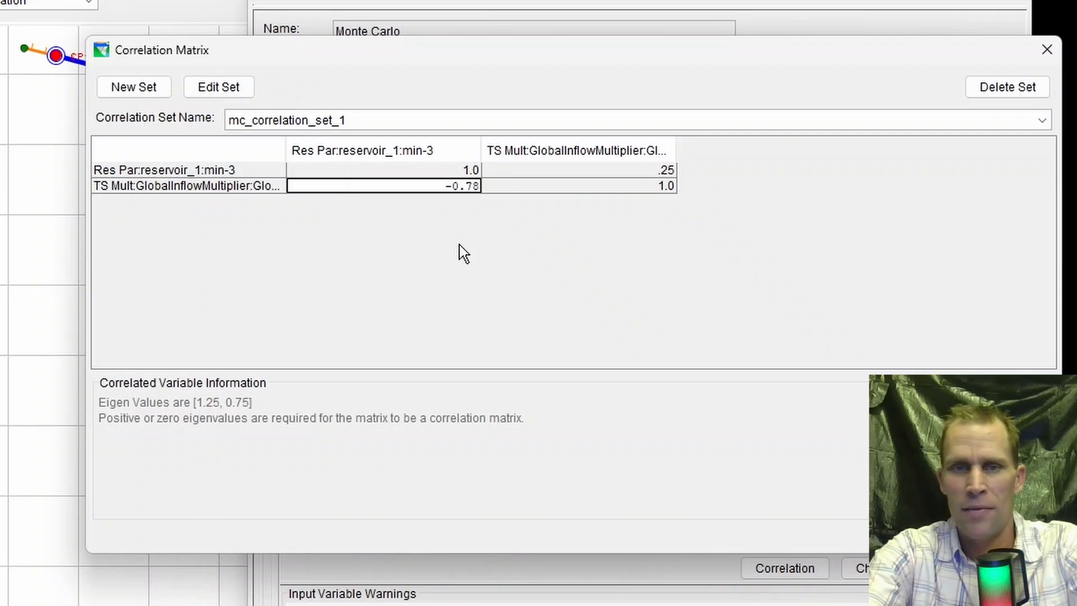
key(Tab)
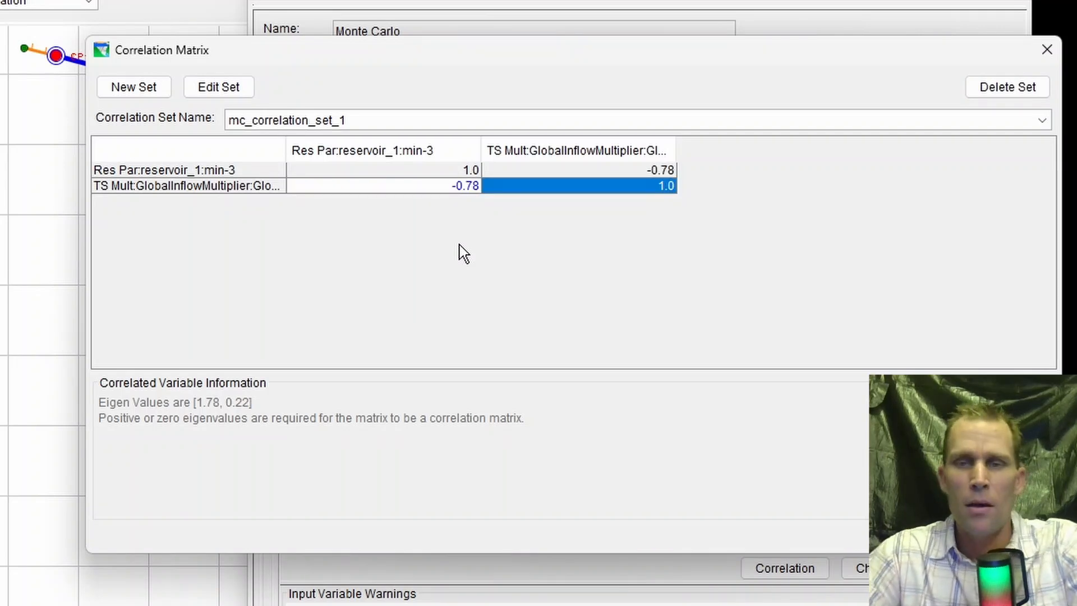
- Change the correlation between GlobalInflowMultiplier and the reservoir_1 min-3 parameter to -.14
click(450, 187)
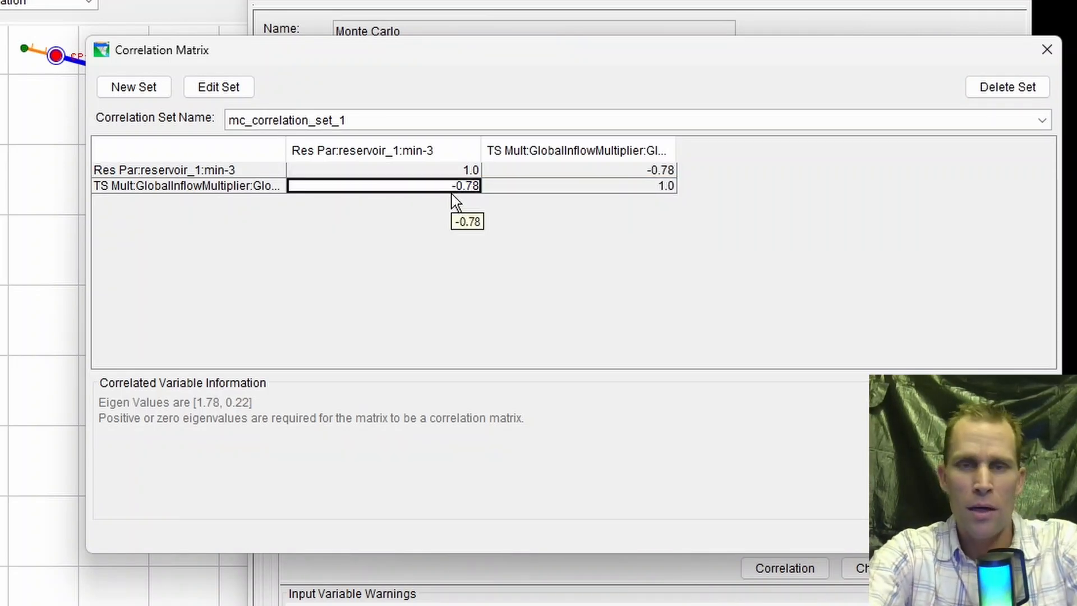
text(-)
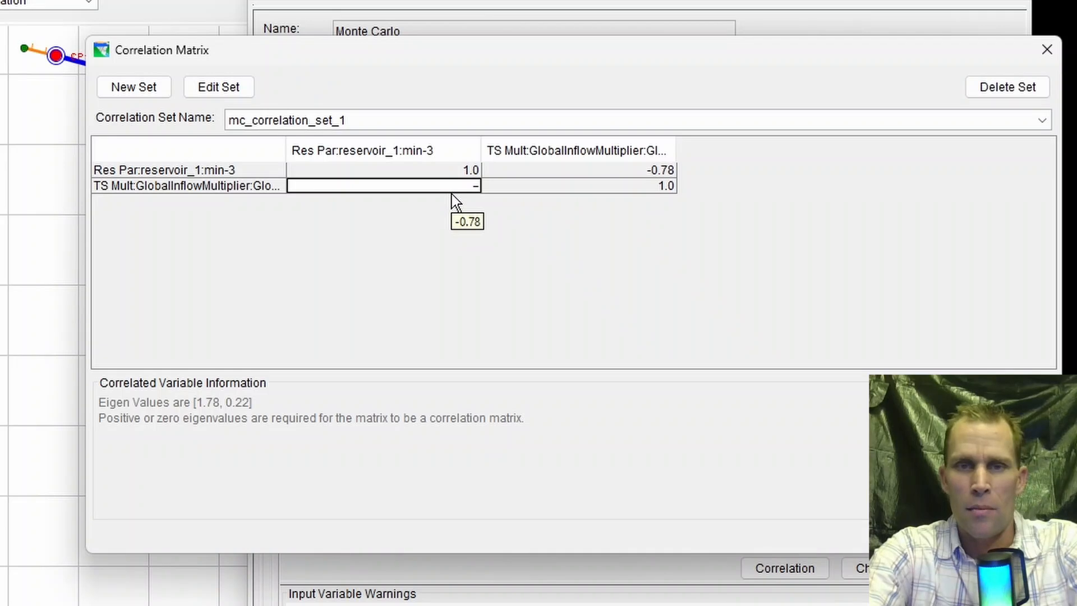
text(.14)
key(Tab)
- Set the GlobalInflowMultiplier and reservoir_1 min-3 correlation back to .25 and accept the correlation matrix
click(452, 190)
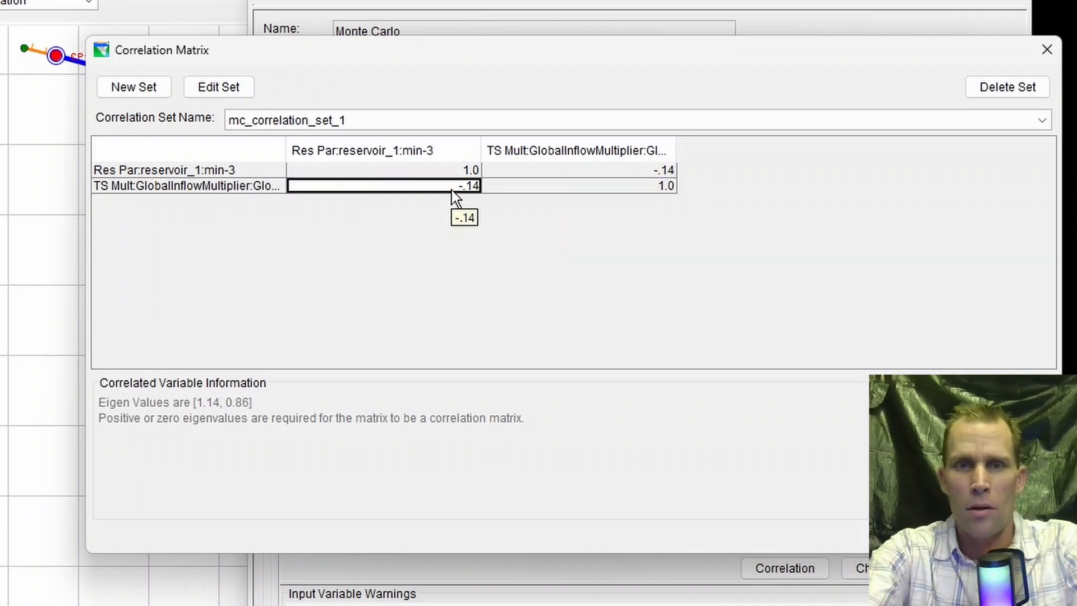
text(.25)
key(Tab)
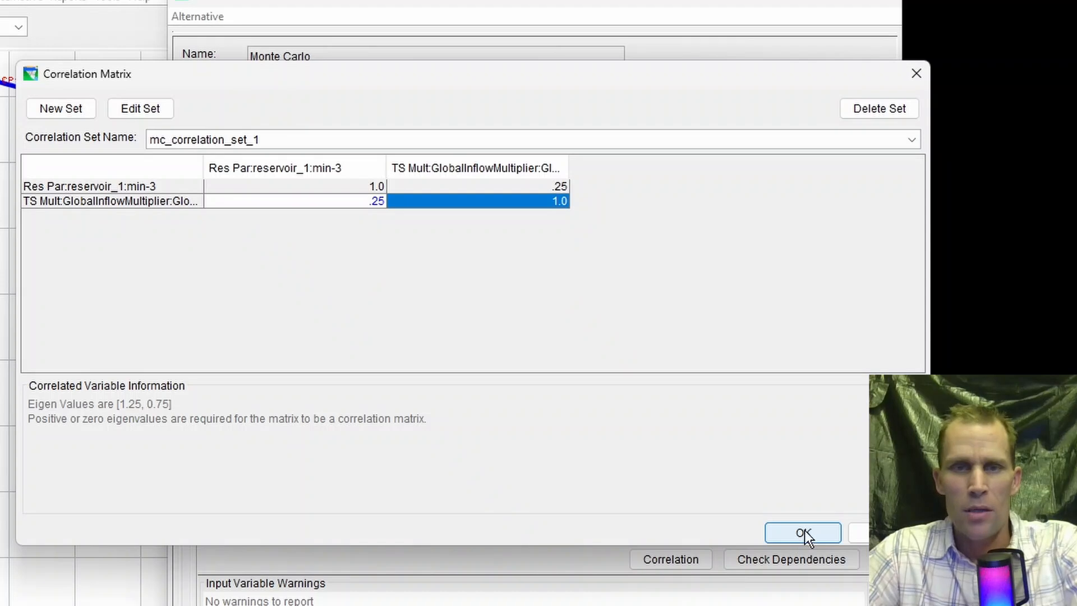
click(799, 533)
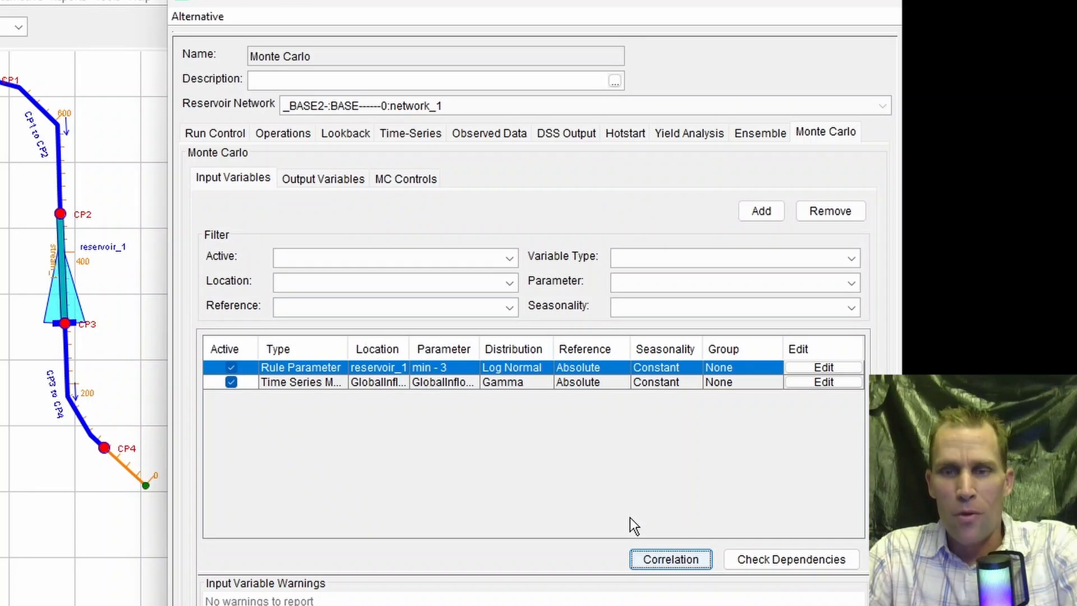
- Delete the mc_correlation_set_1 correlation set and remove the GlobalInflowMultiplier time series multiplier from the input variables
click(660, 558)
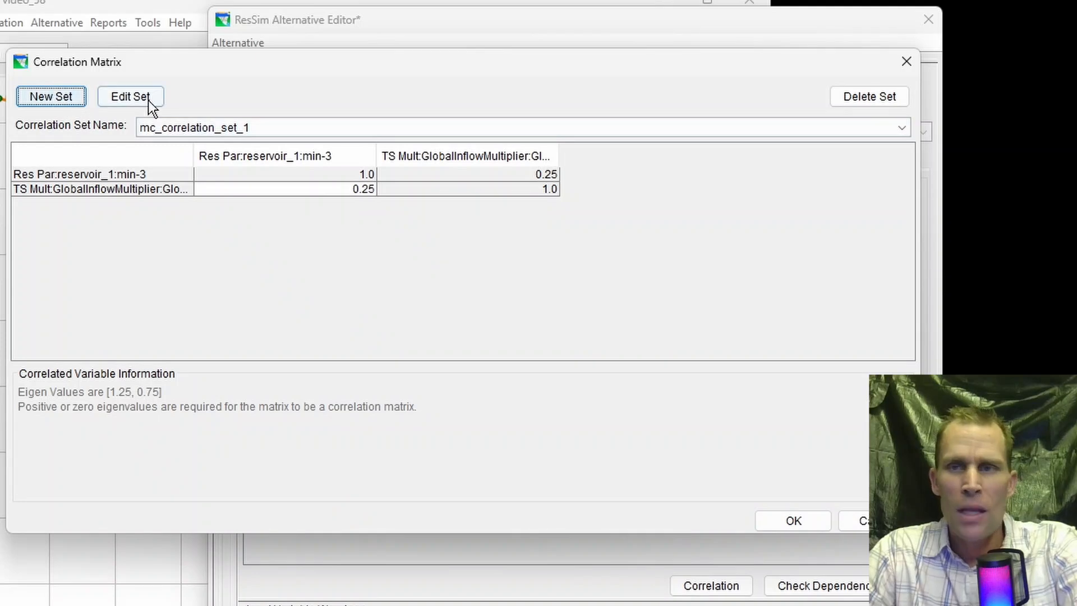
click(877, 93)
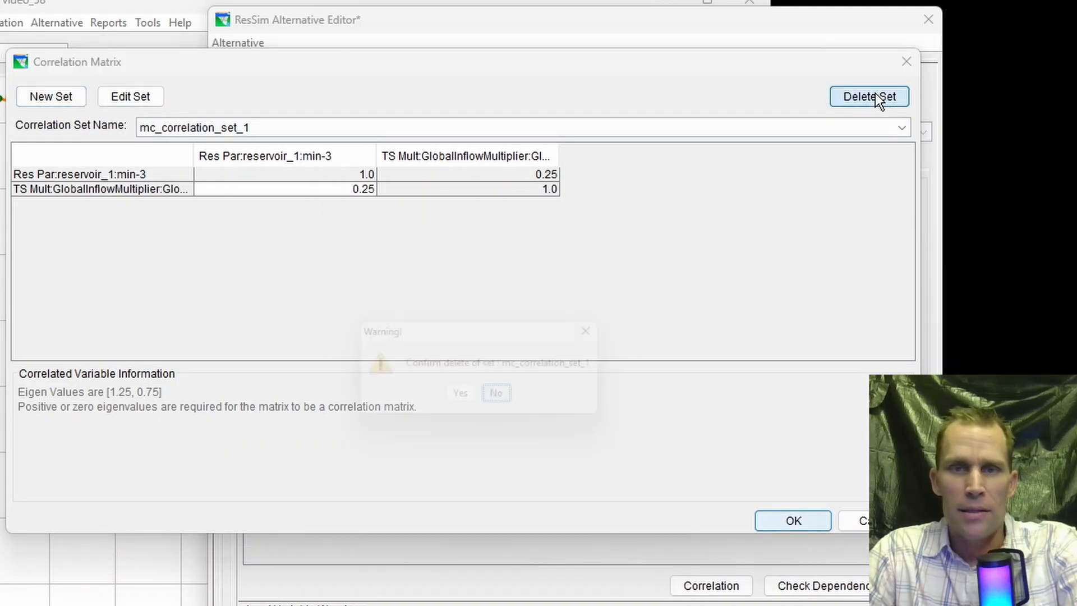
click(464, 399)
click(789, 519)
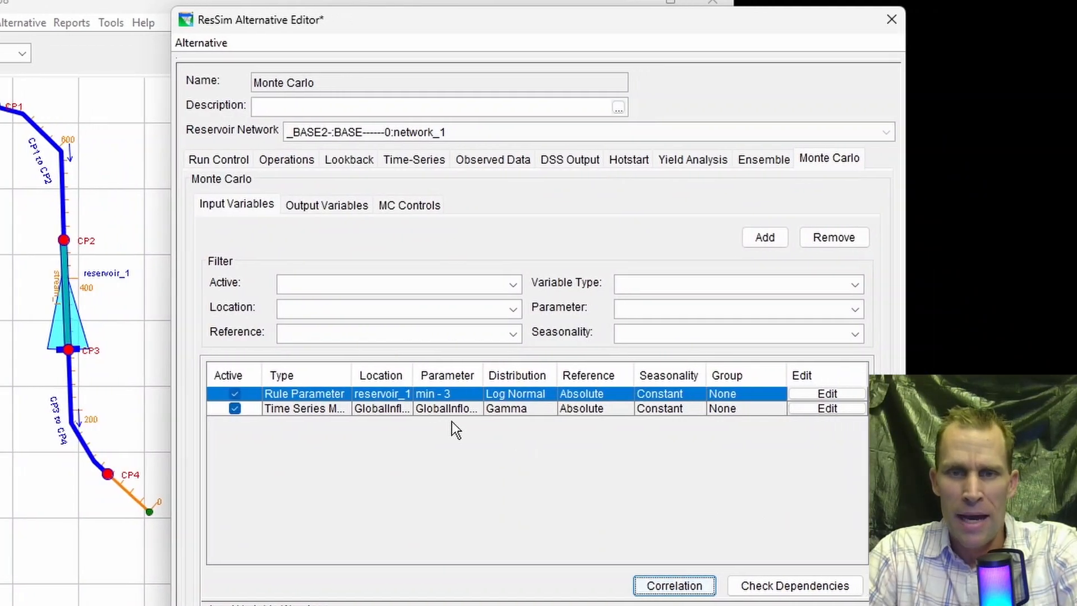
click(370, 408)
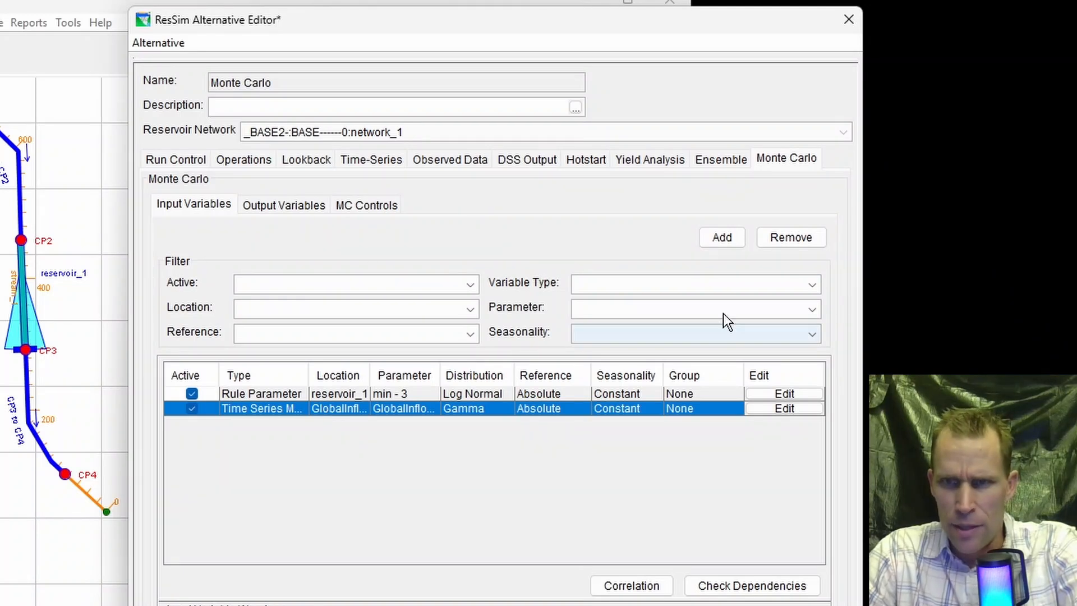
click(787, 237)
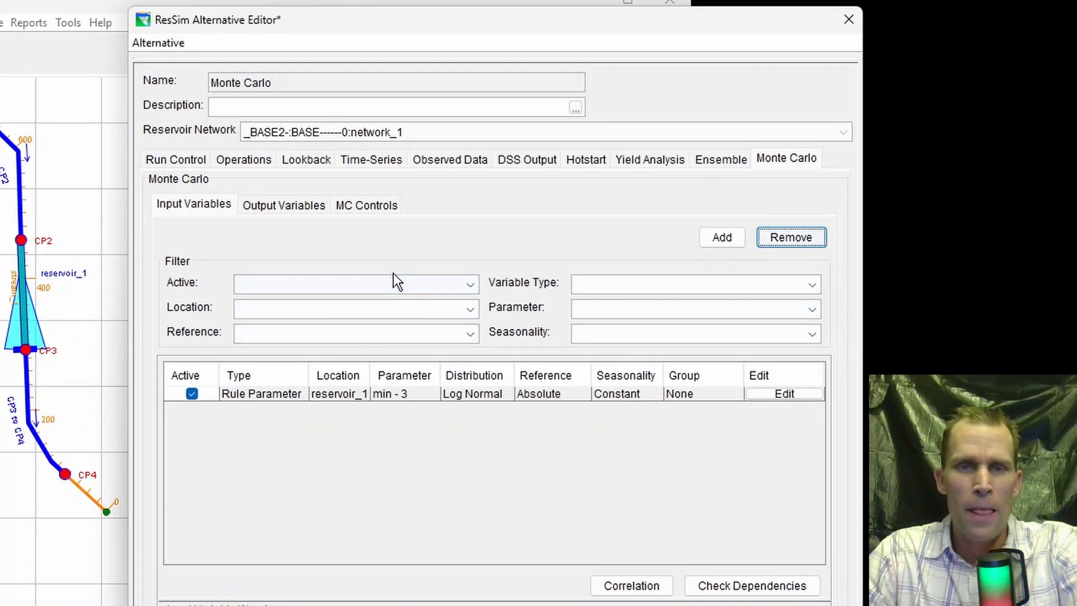
- Remove the existing reservoir_1 minimum elevation variable from the Monte Carlo output variables
click(194, 212)
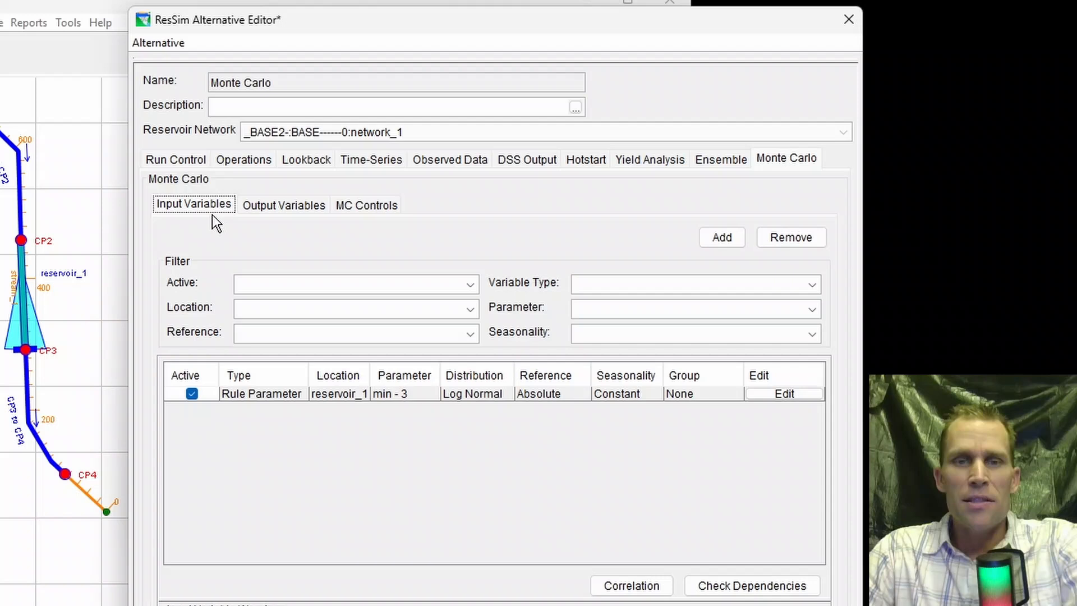
click(272, 206)
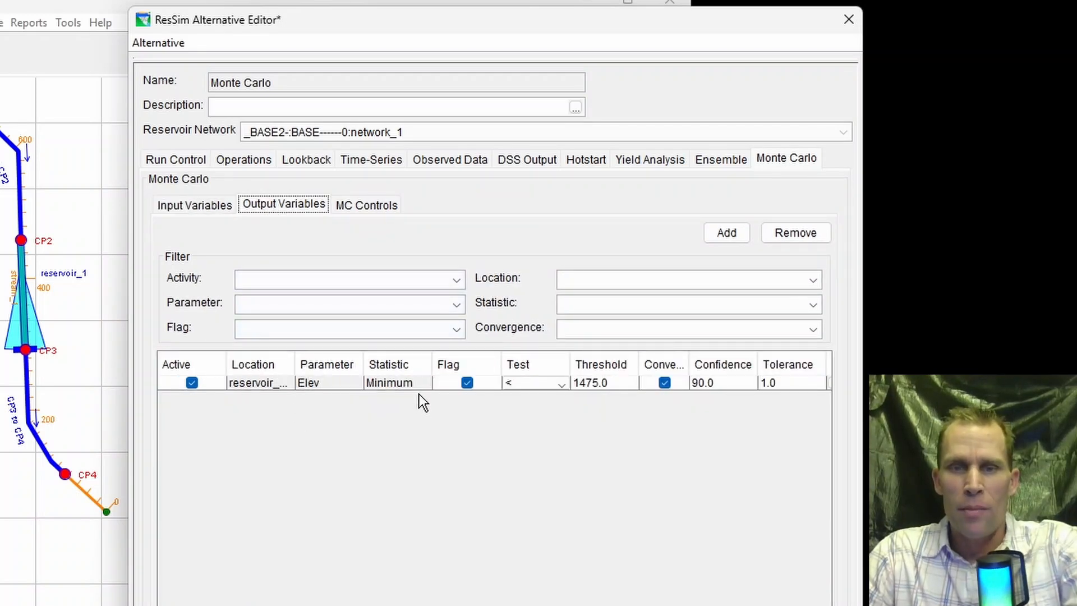
click(405, 386)
click(807, 232)
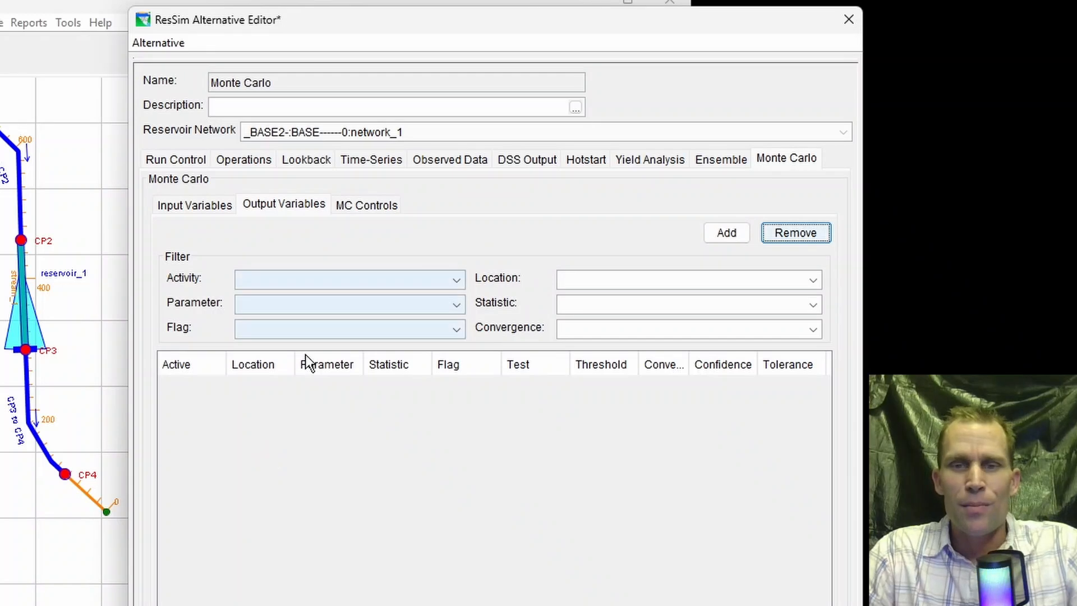
- Start a new output variable for the Elevation parameter of reservoir_1-Pool and proceed to its statistic settings
click(727, 235)
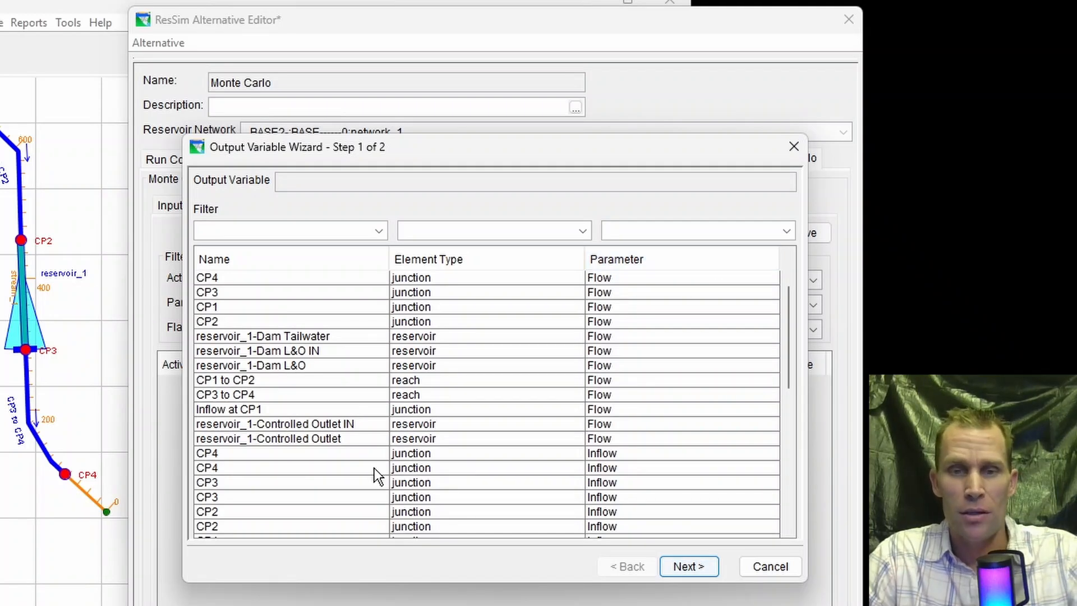
scroll(416, 445, down, 4)
scroll(416, 445, down, 1)
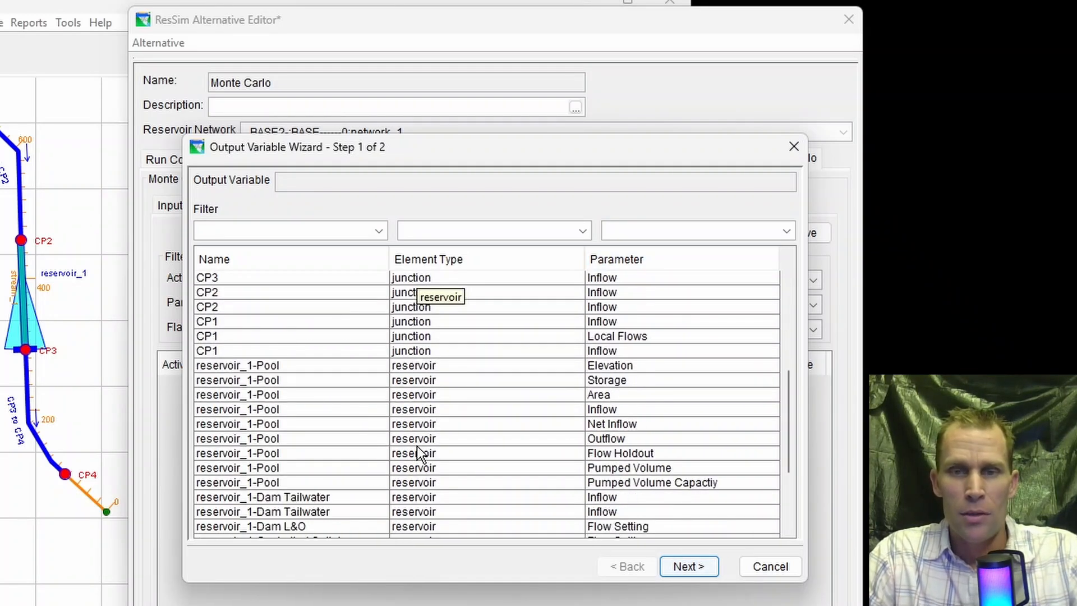
click(450, 368)
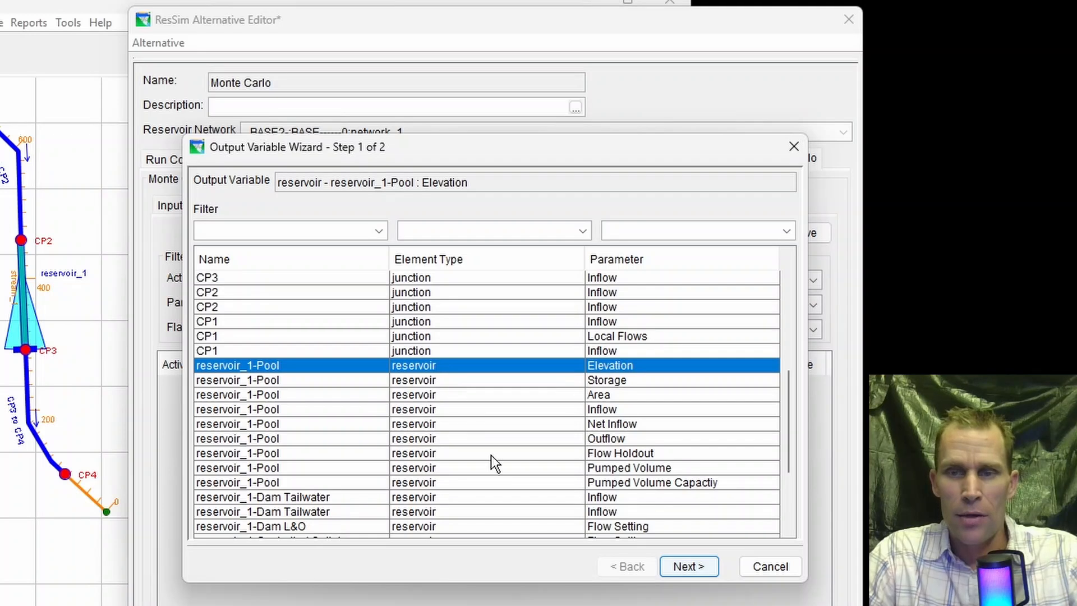
click(696, 569)
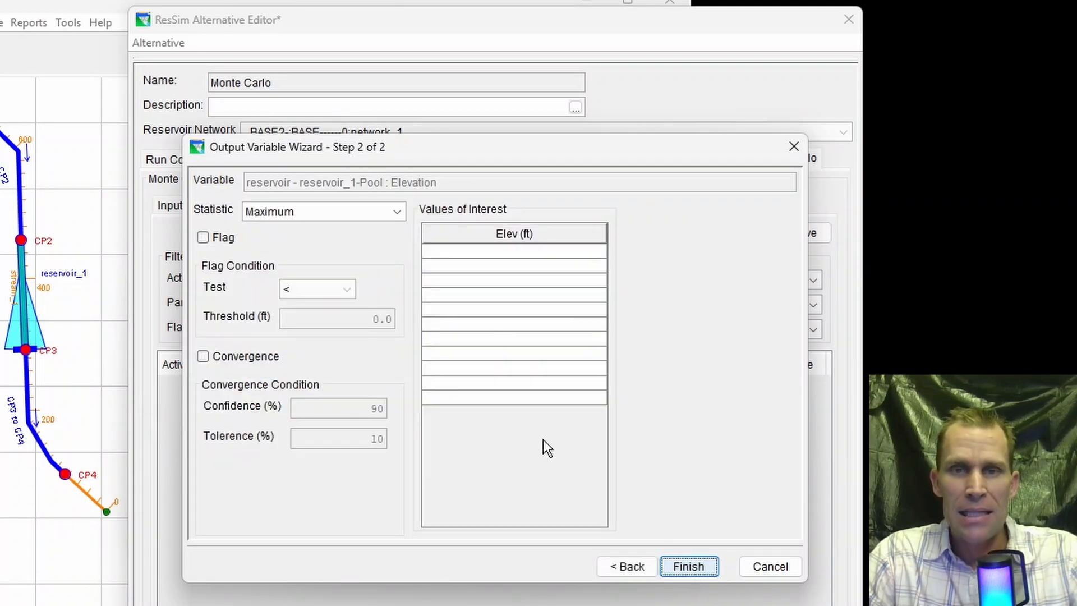
drag(472, 147, 470, 178)
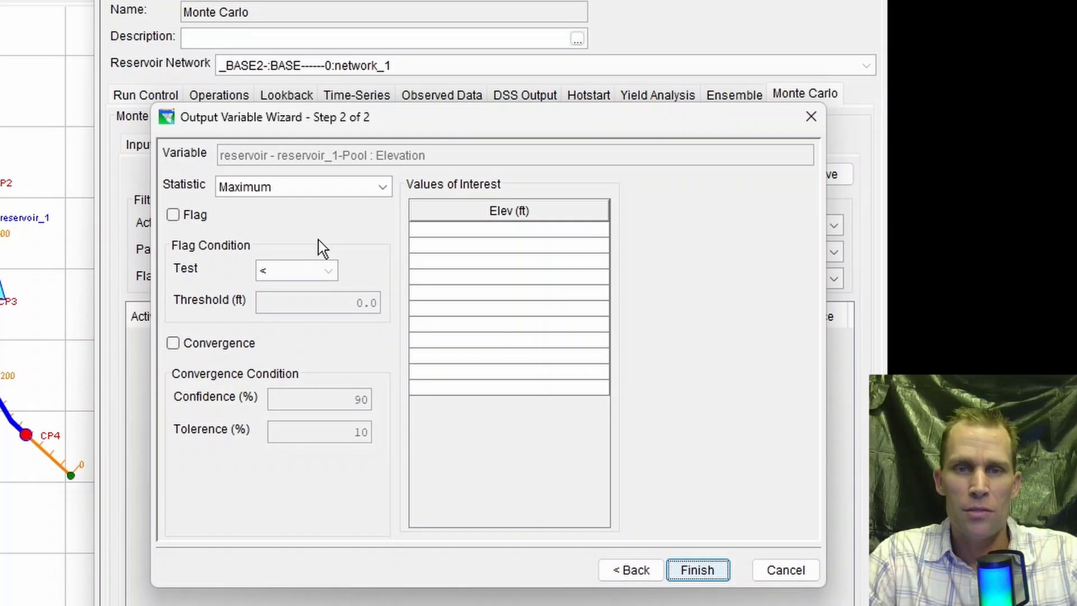
- Set the output variable's statistic to Minimum and flag it with the test < and a threshold of 1460 ft
click(385, 190)
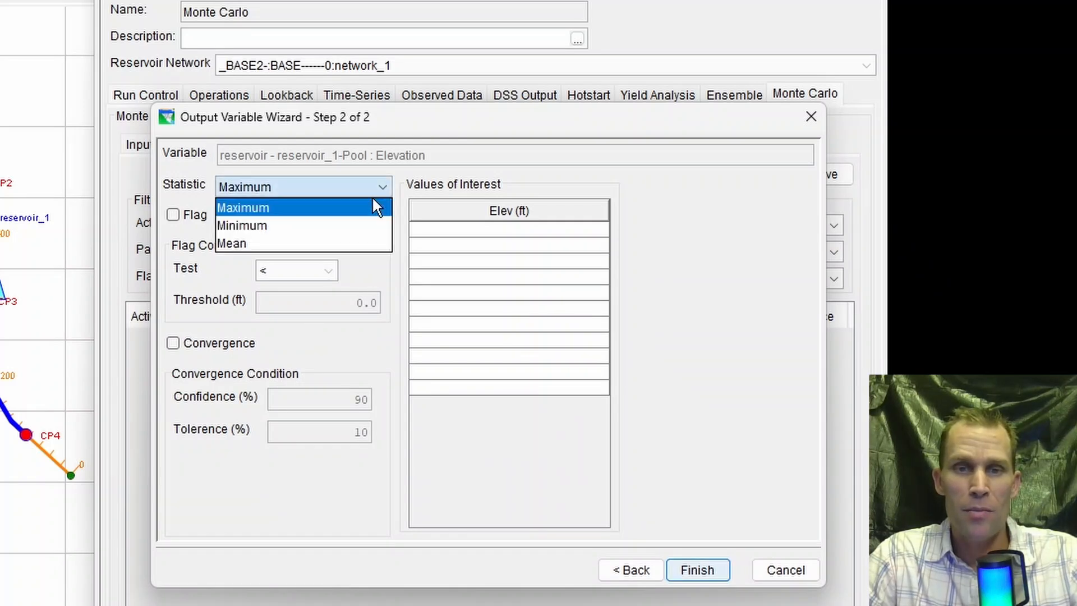
click(338, 227)
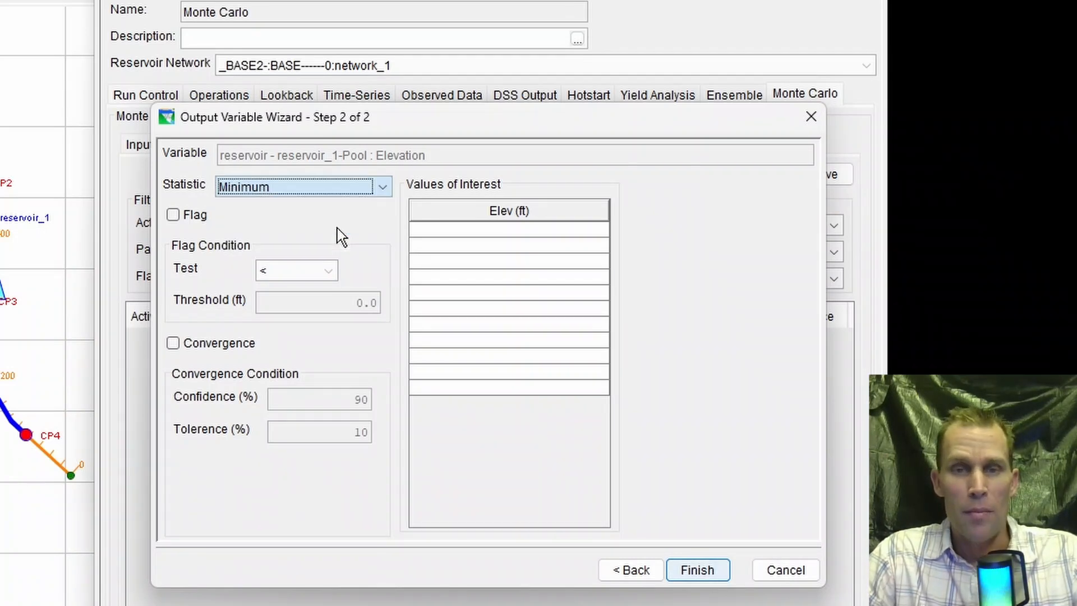
click(174, 217)
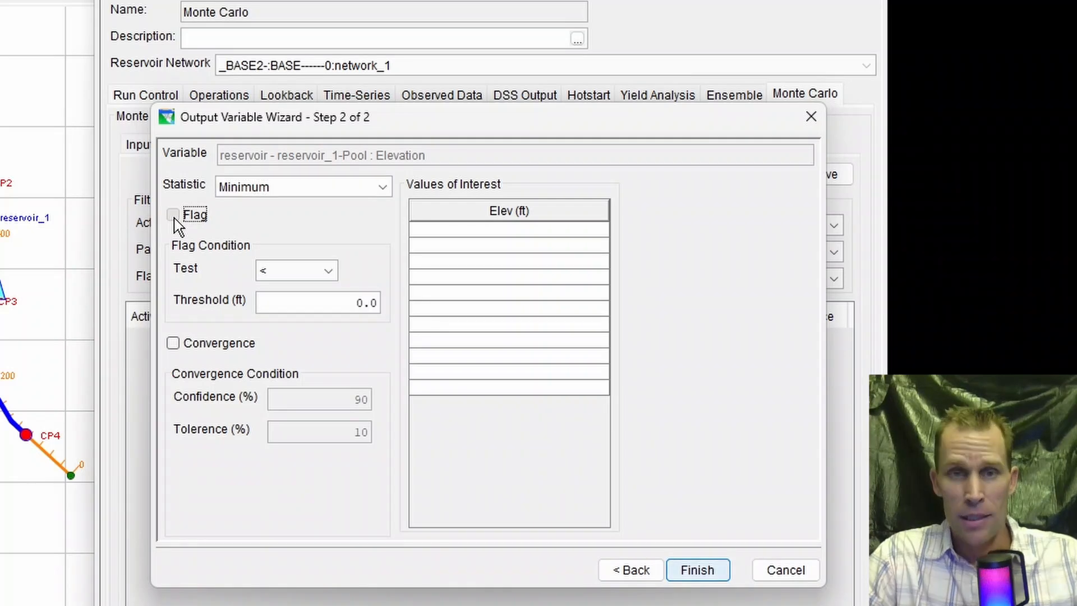
click(332, 274)
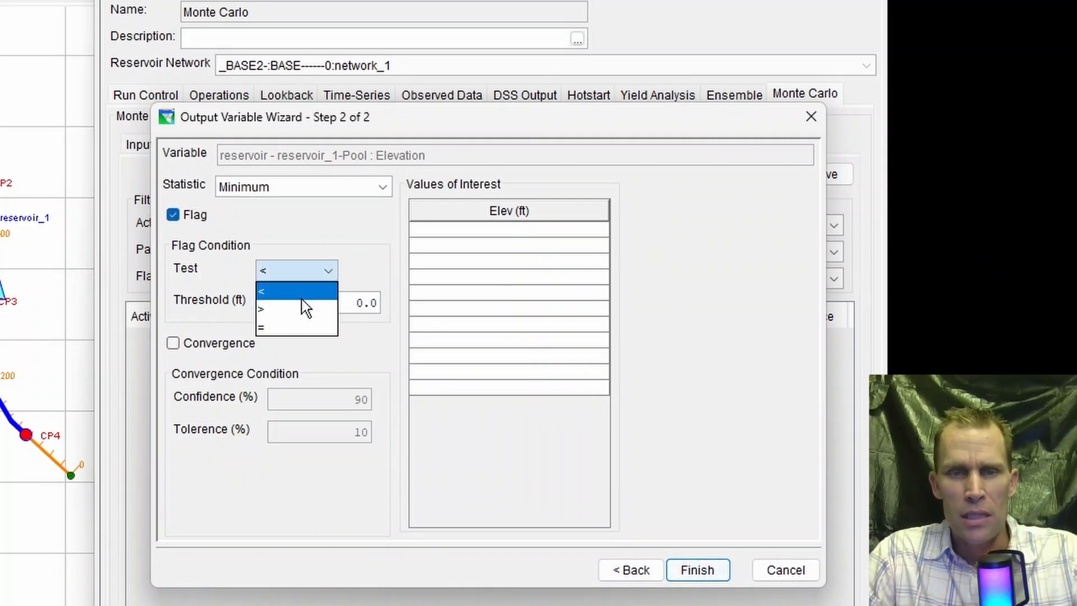
click(275, 293)
key(Tab)
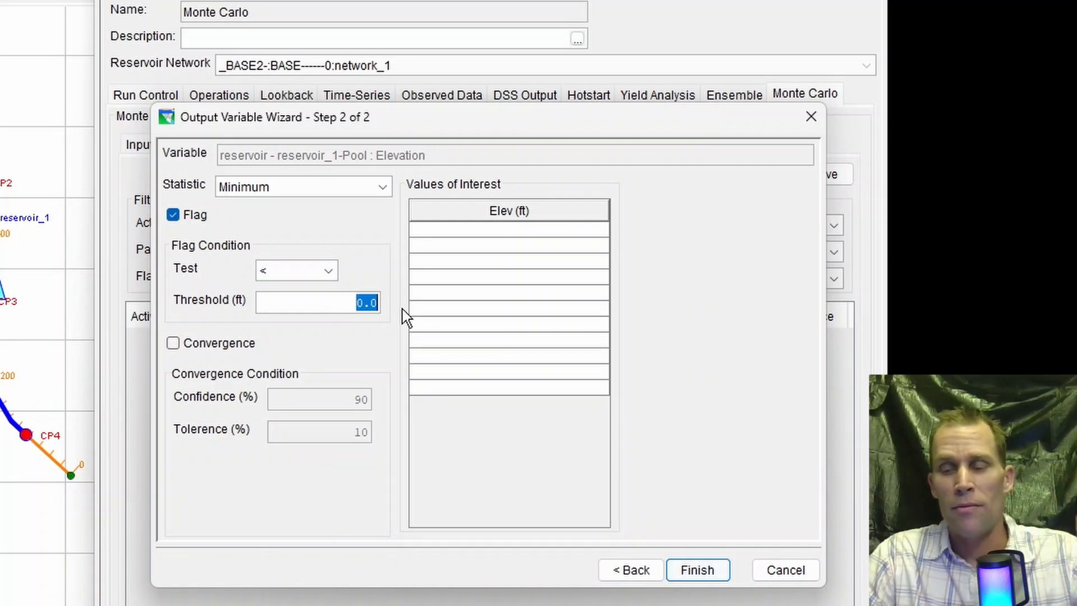
text(1460)
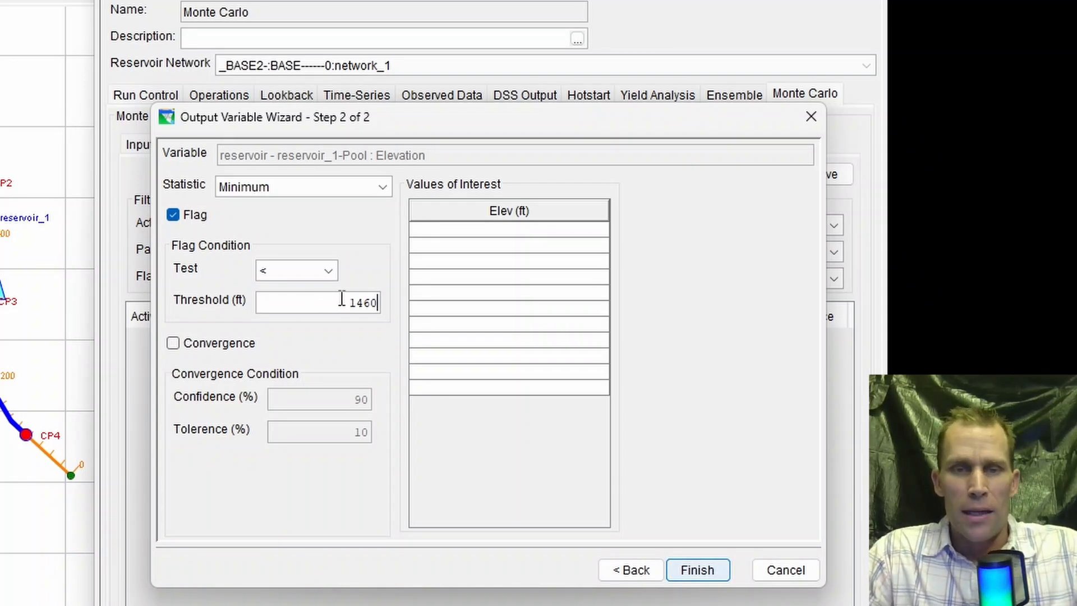
- Turn on the convergence condition for the output variable and set its tolerance to 1%
click(172, 347)
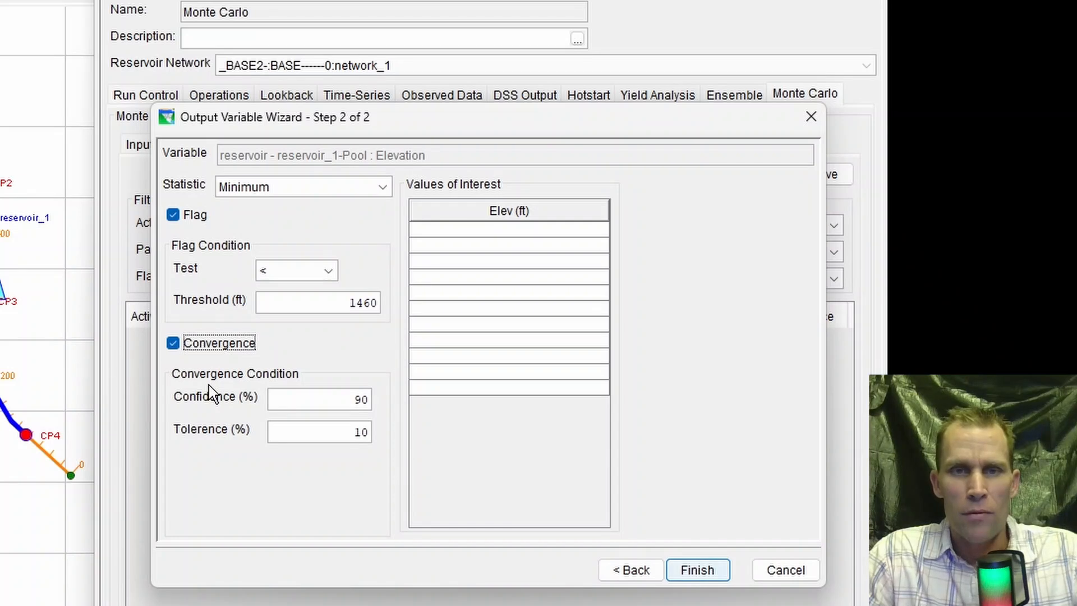
key(Tab)
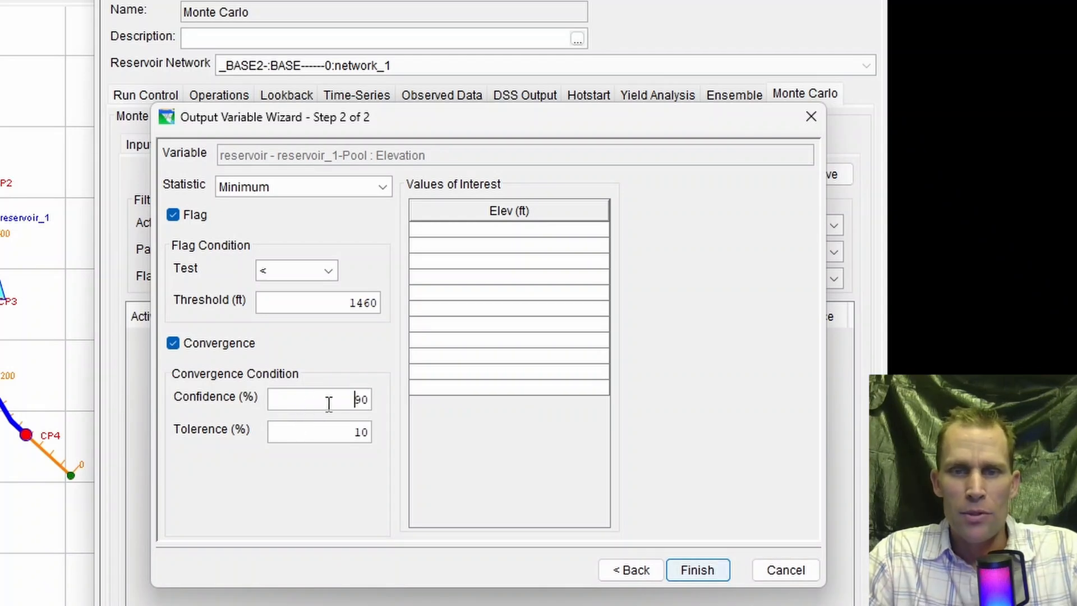
drag(352, 431, 377, 436)
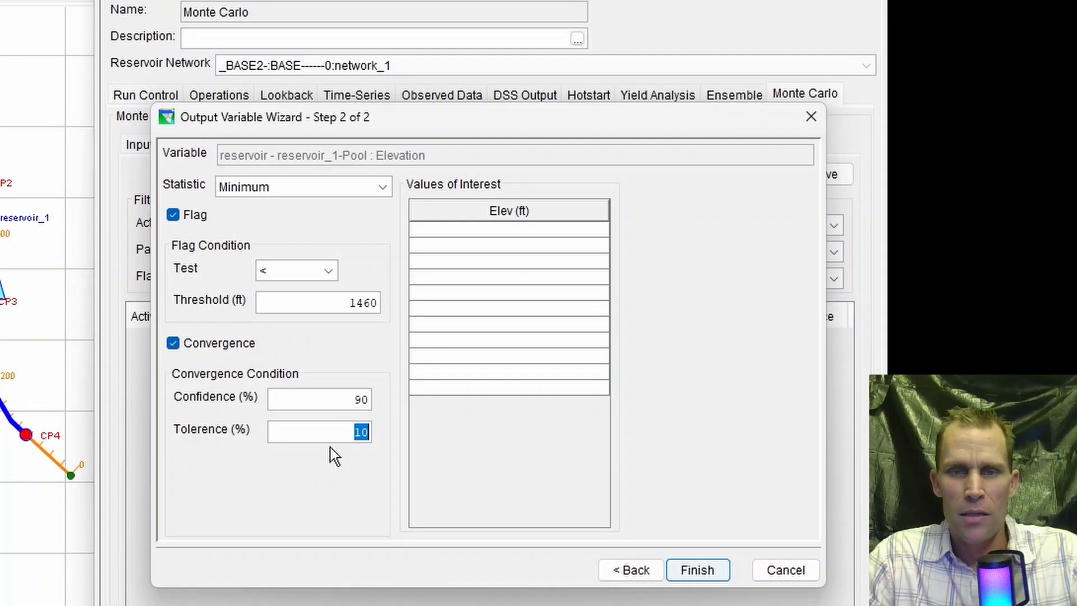
drag(335, 430, 400, 430)
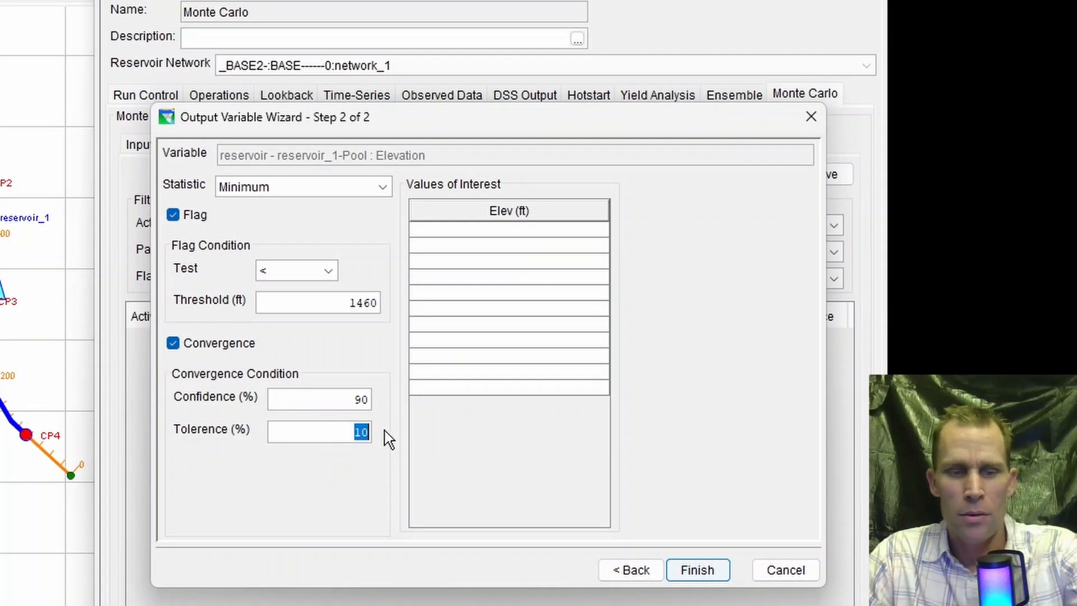
text(1)
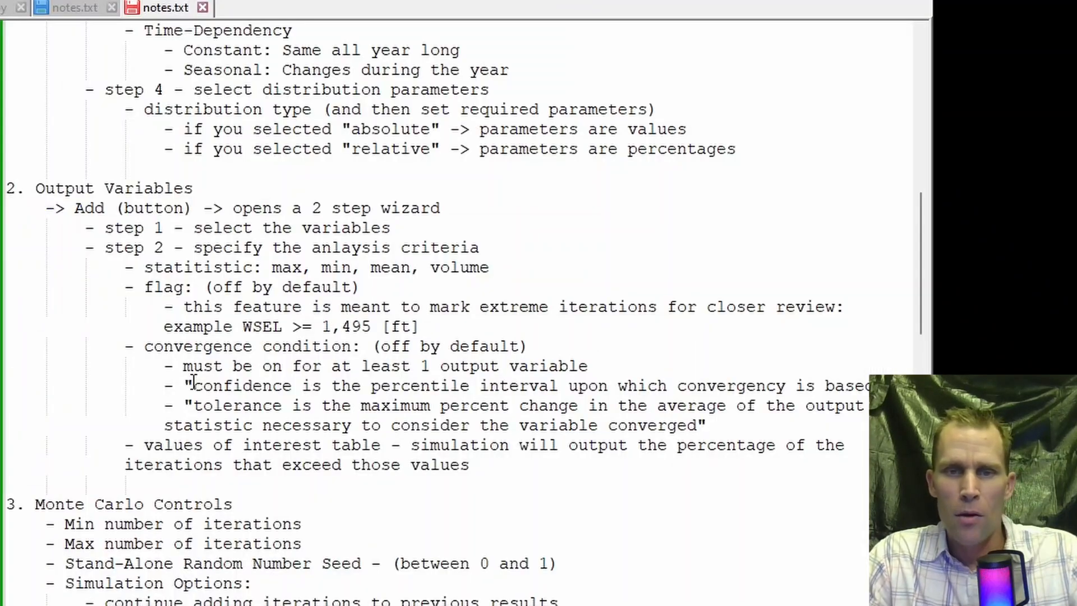
- Switch to the notes.txt file and read the definitions of confidence and tolerance under the convergence condition
drag(193, 386, 365, 386)
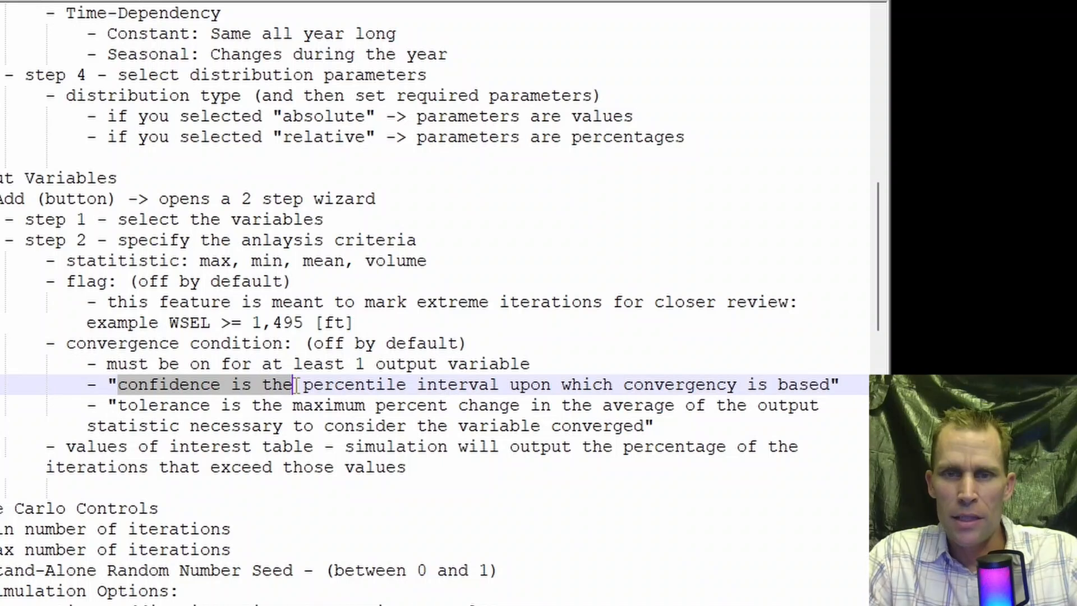
drag(296, 384, 829, 385)
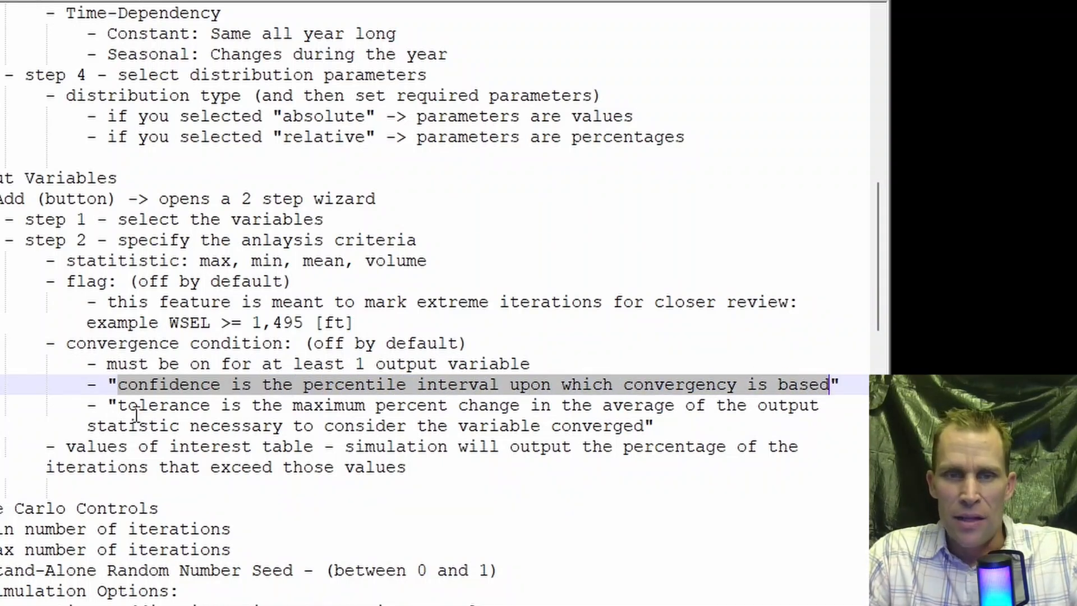
drag(116, 405, 644, 426)
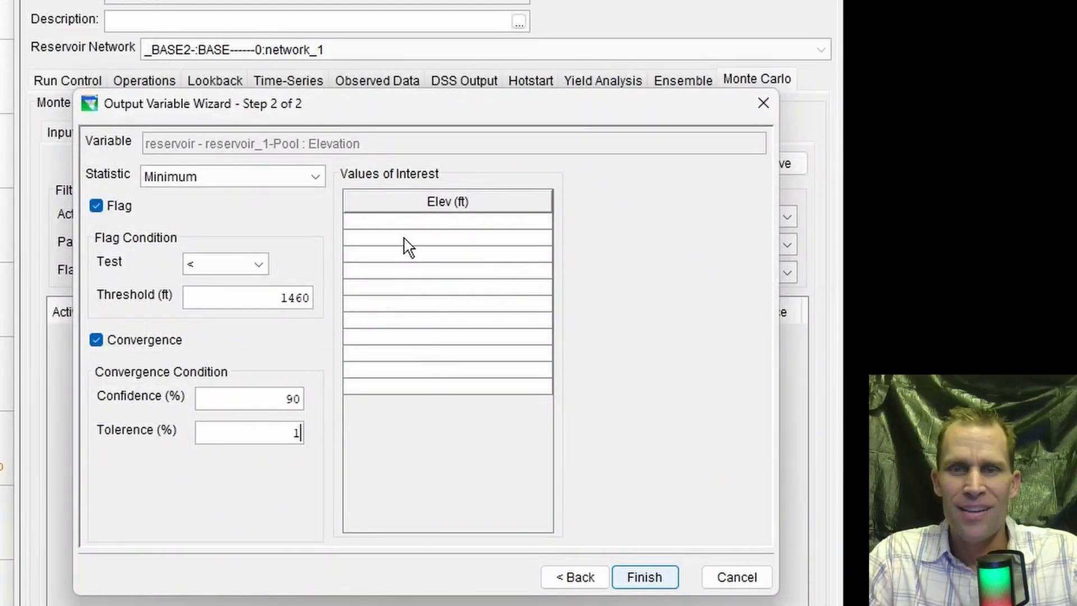
- Back in the output variable wizard, paste 1470, 1472, 1474, 1476 and 1478 ft as values of interest and finish the variable
click(433, 222)
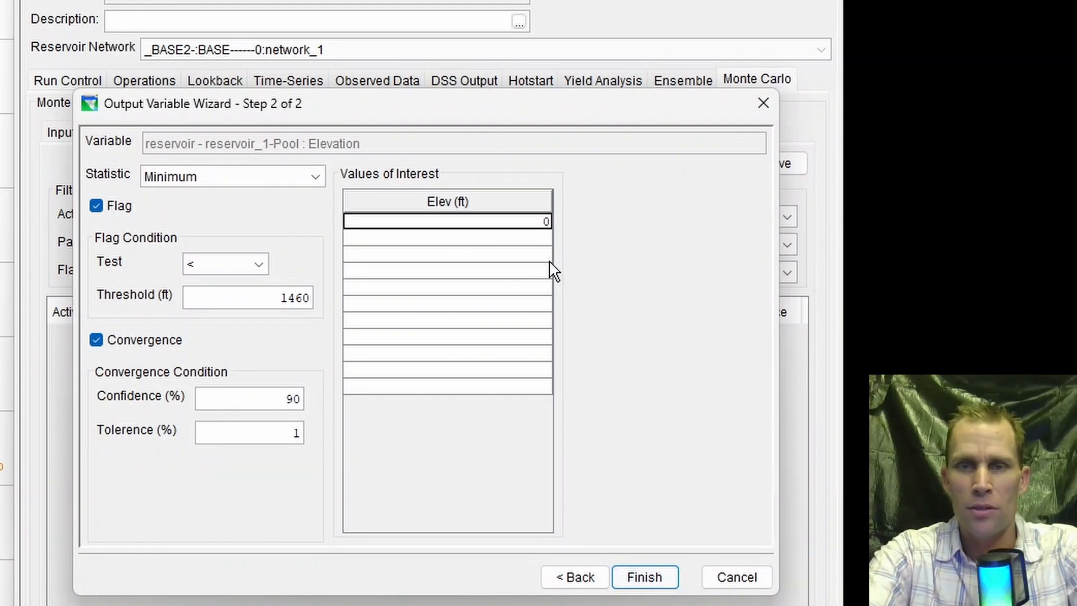
key(ctrl+v)
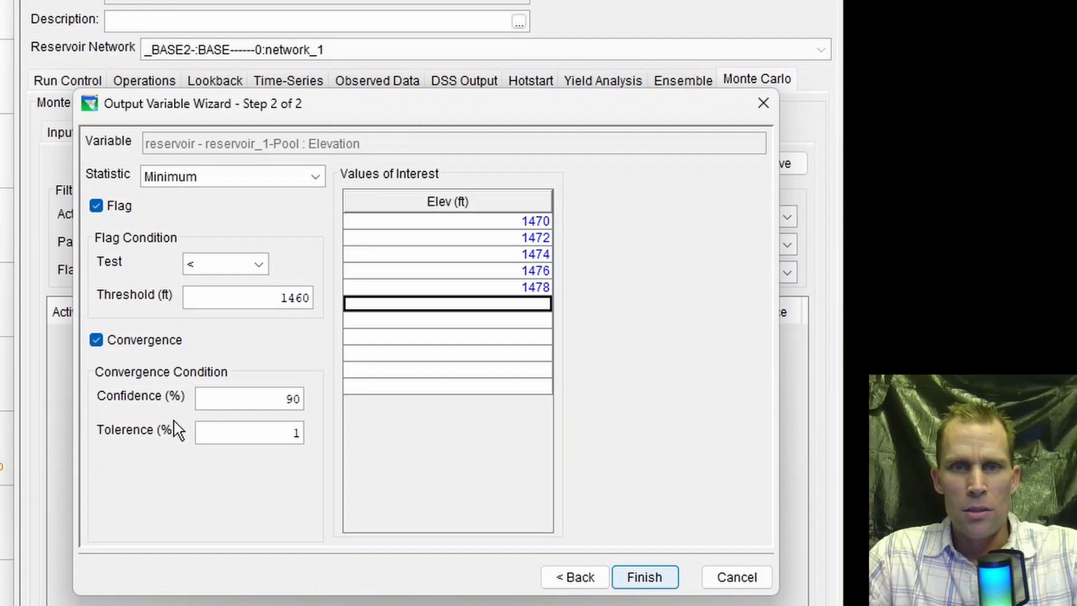
click(643, 582)
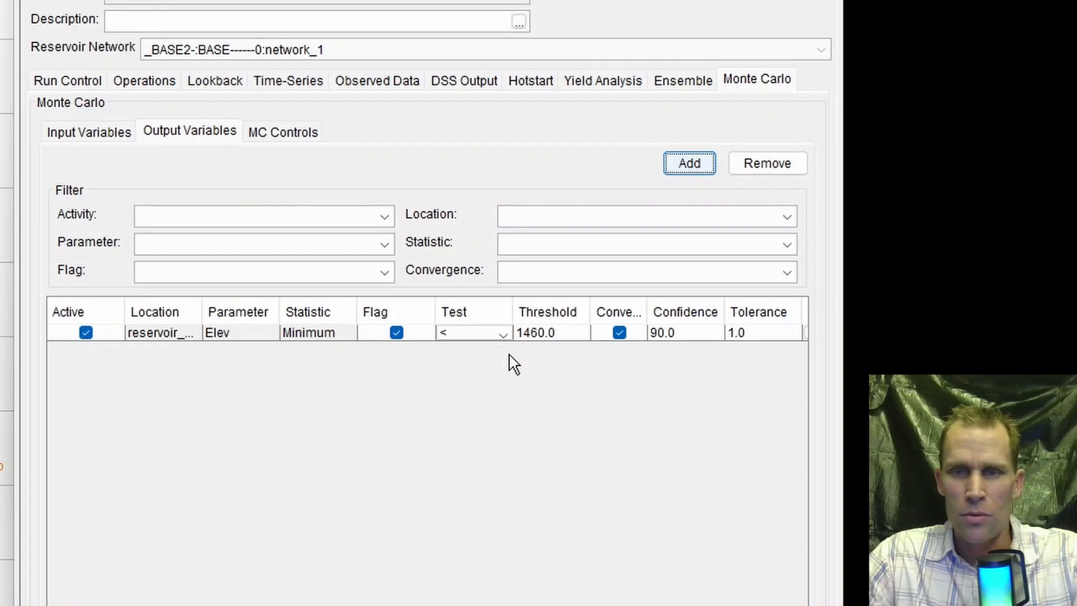
- Review the new output variable's table entries, widen the editor window, and reopen the variable's settings to check them
double_click(535, 333)
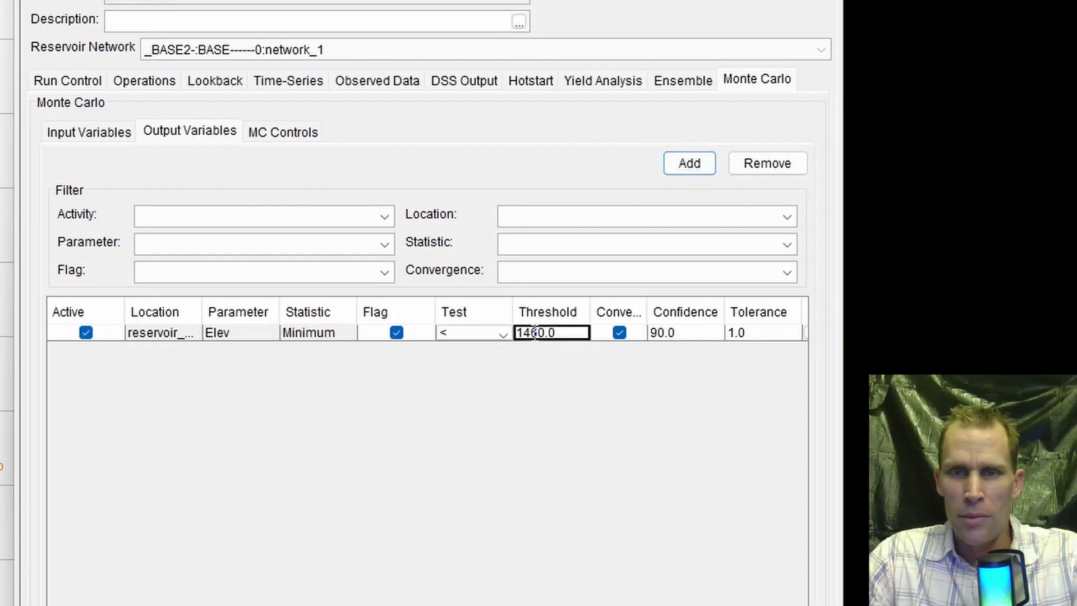
click(471, 336)
click(572, 394)
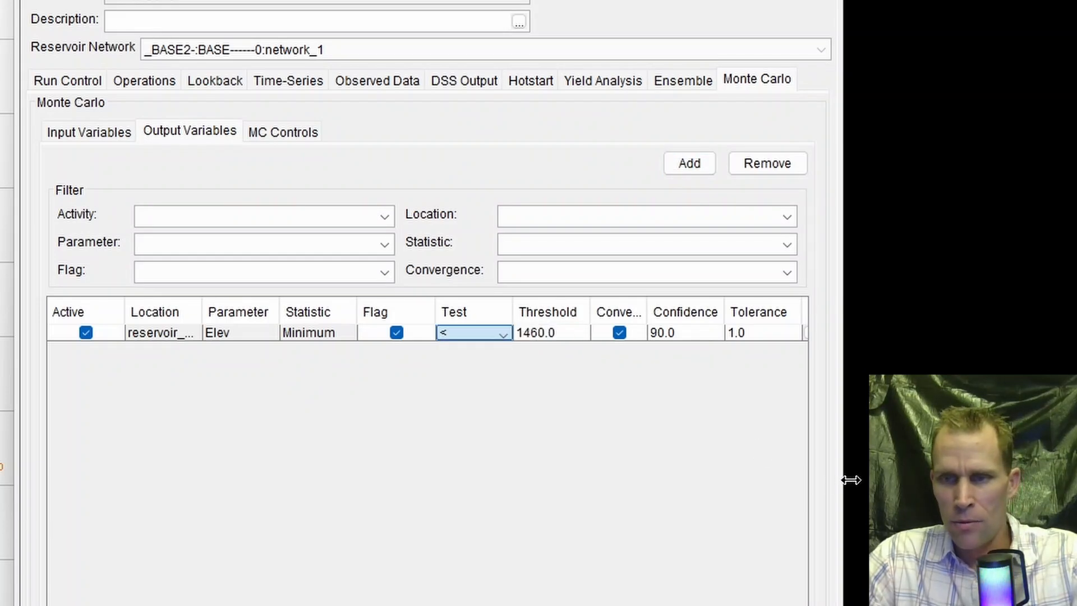
drag(845, 478, 923, 478)
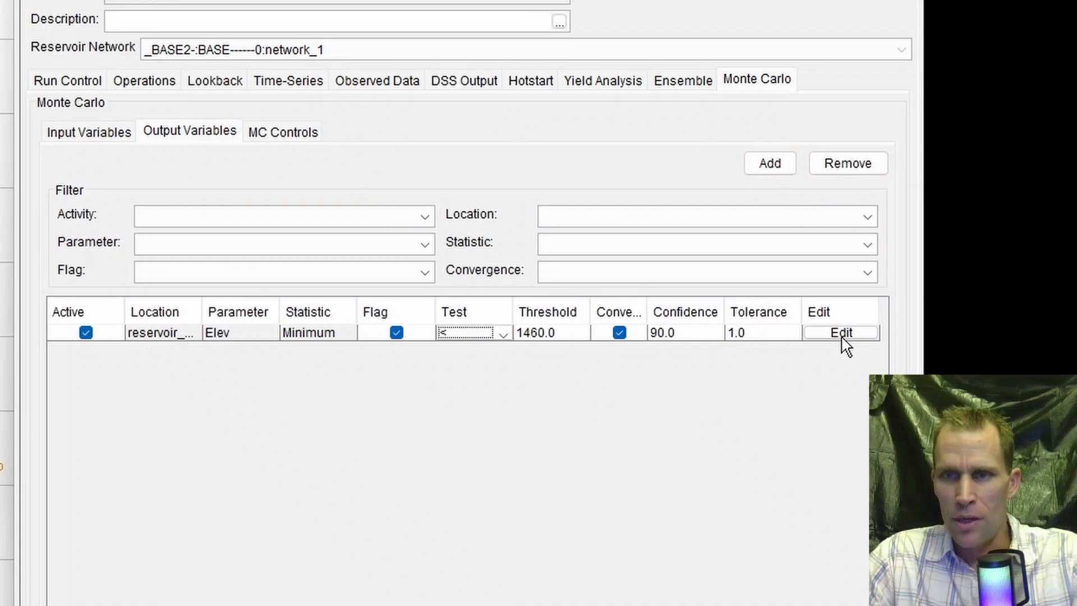
click(841, 333)
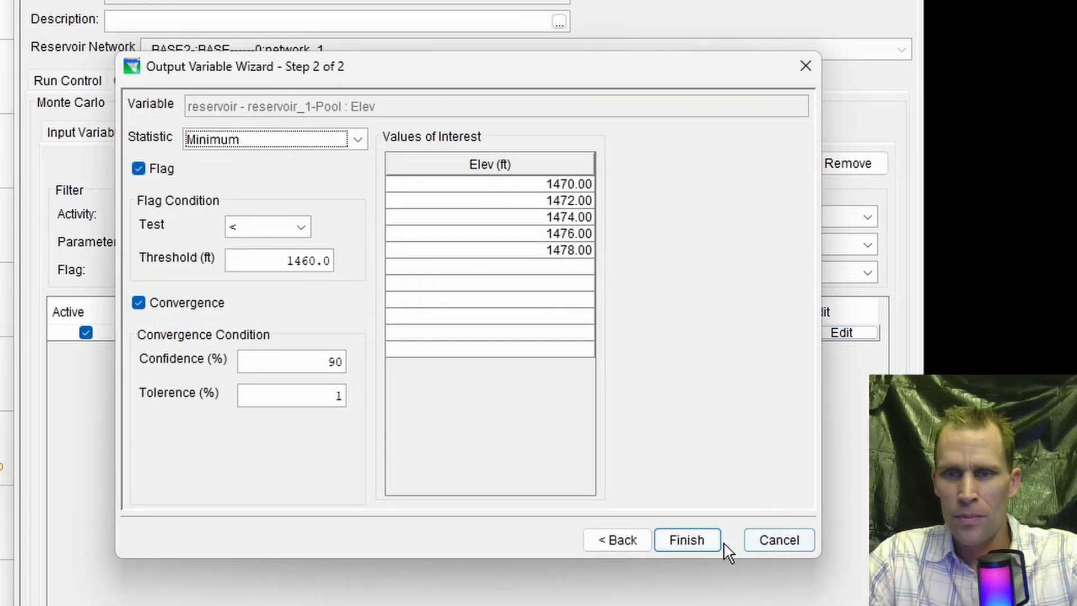
click(702, 539)
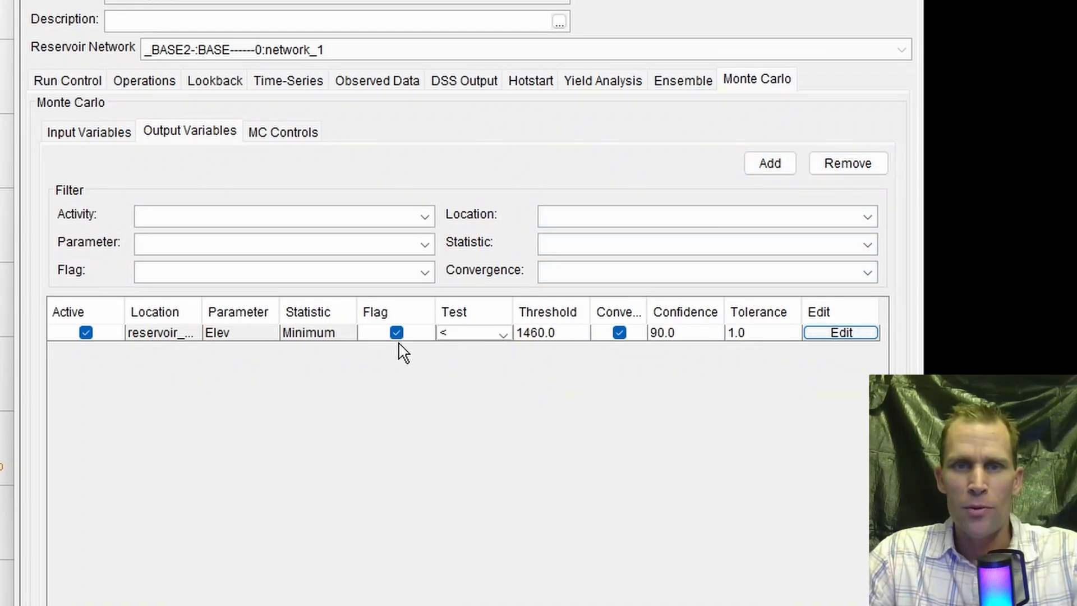
- In the Monte Carlo controls, set the minimum number of iterations to 100
click(283, 143)
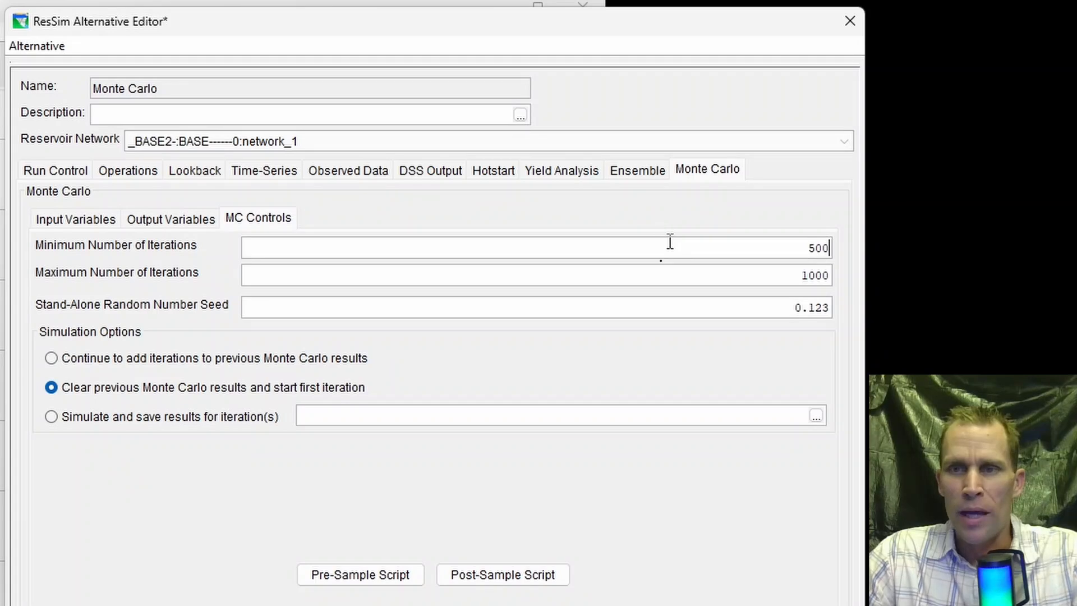
drag(791, 245, 857, 255)
text(10)
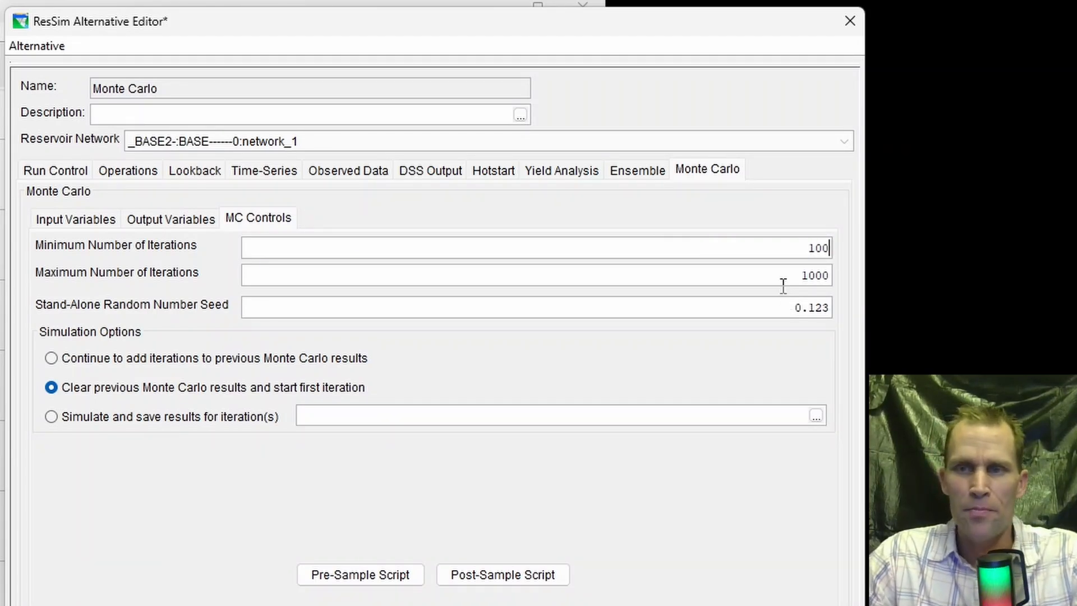
- Examine the minimum and maximum number of iterations and the stand-alone random number seed
drag(807, 274, 850, 277)
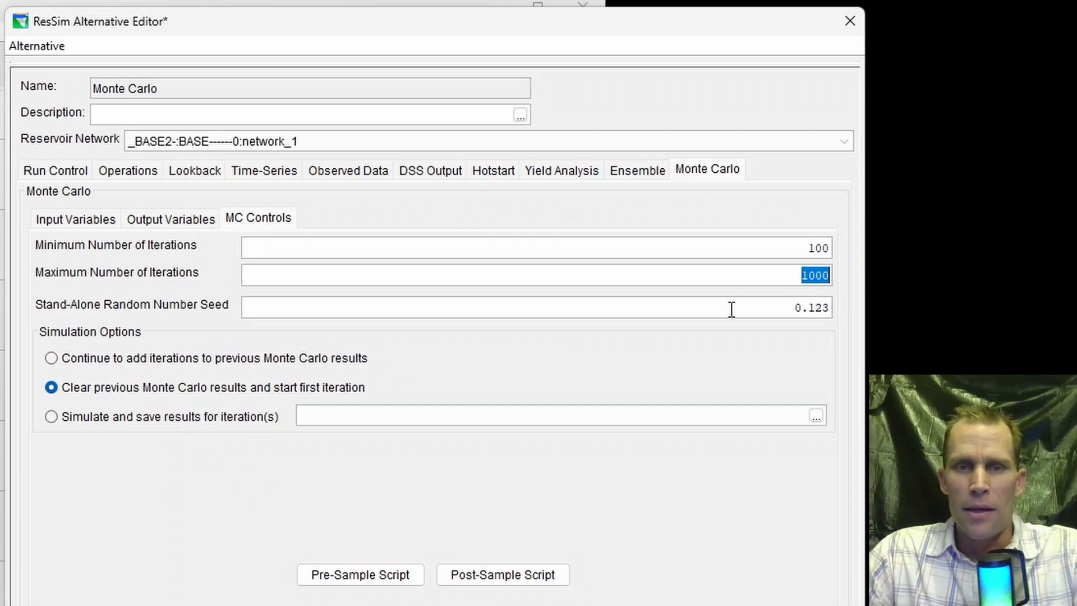
drag(772, 307, 866, 309)
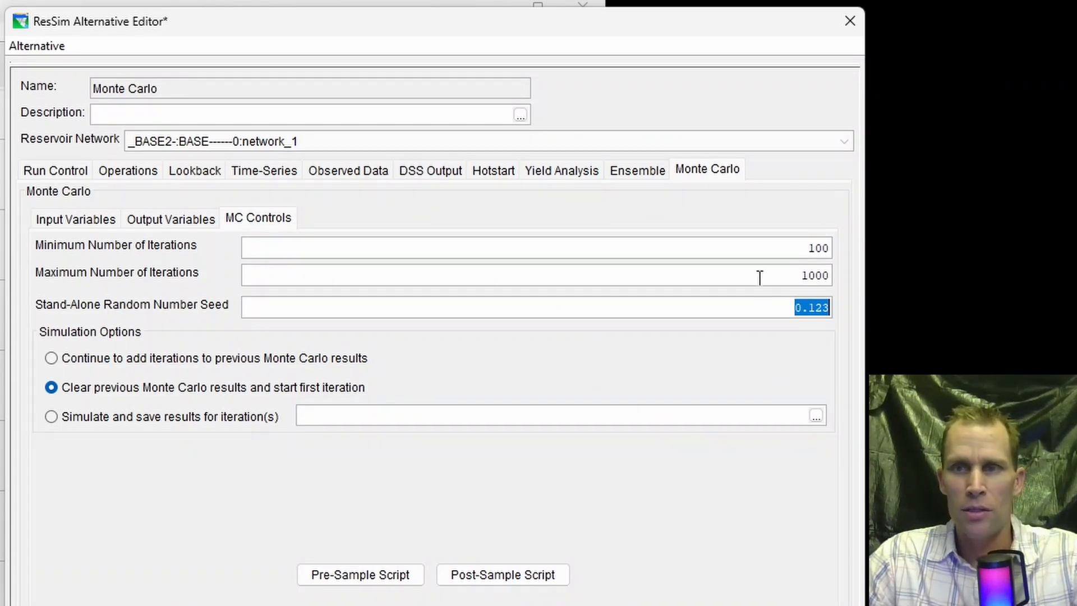
click(817, 249)
double_click(818, 248)
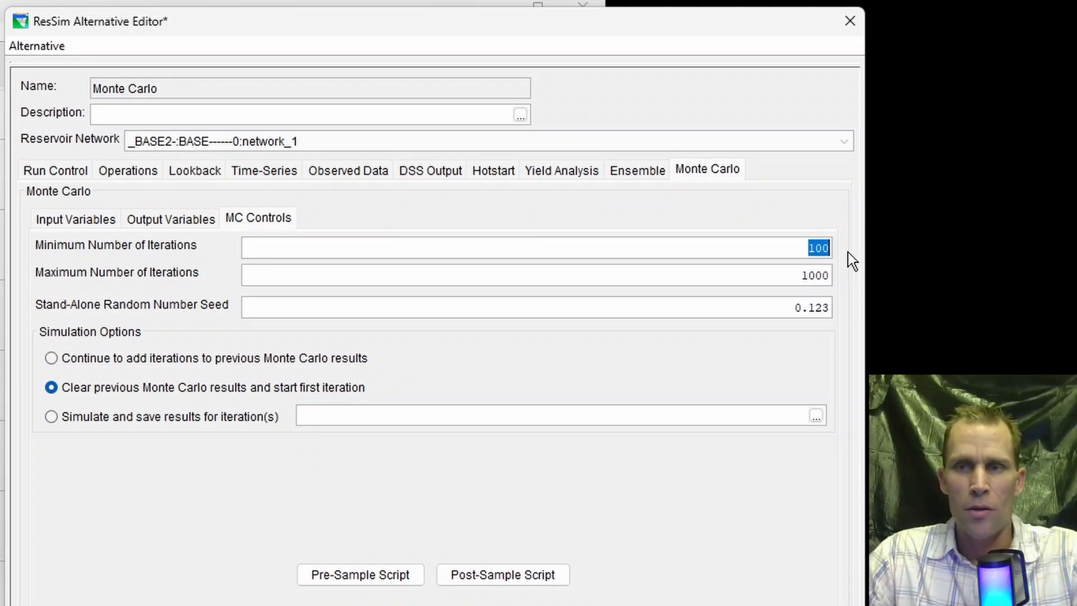
click(788, 245)
drag(788, 245, 847, 245)
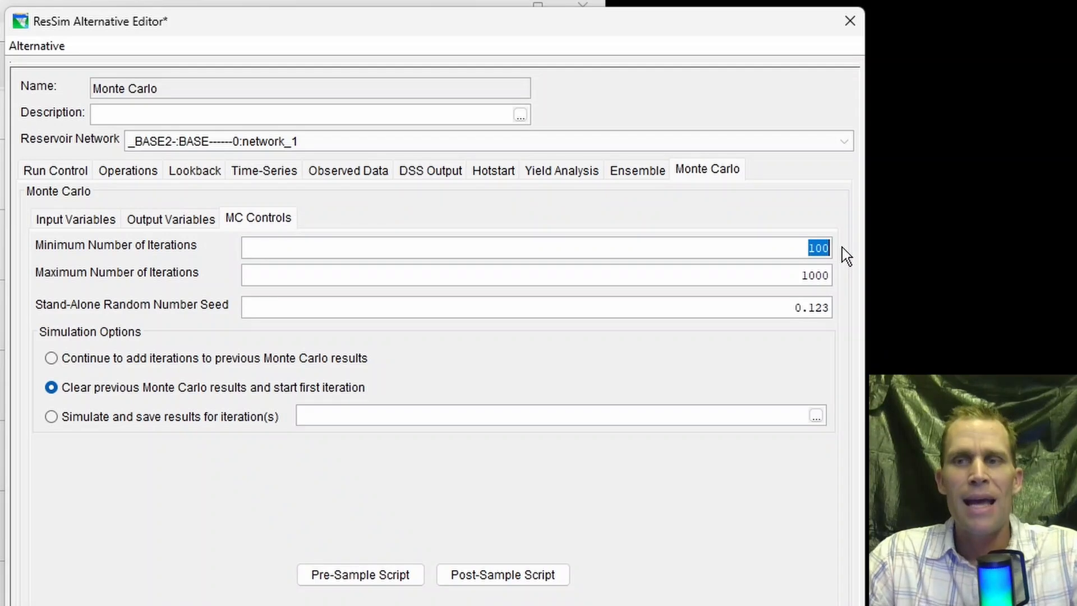
click(808, 245)
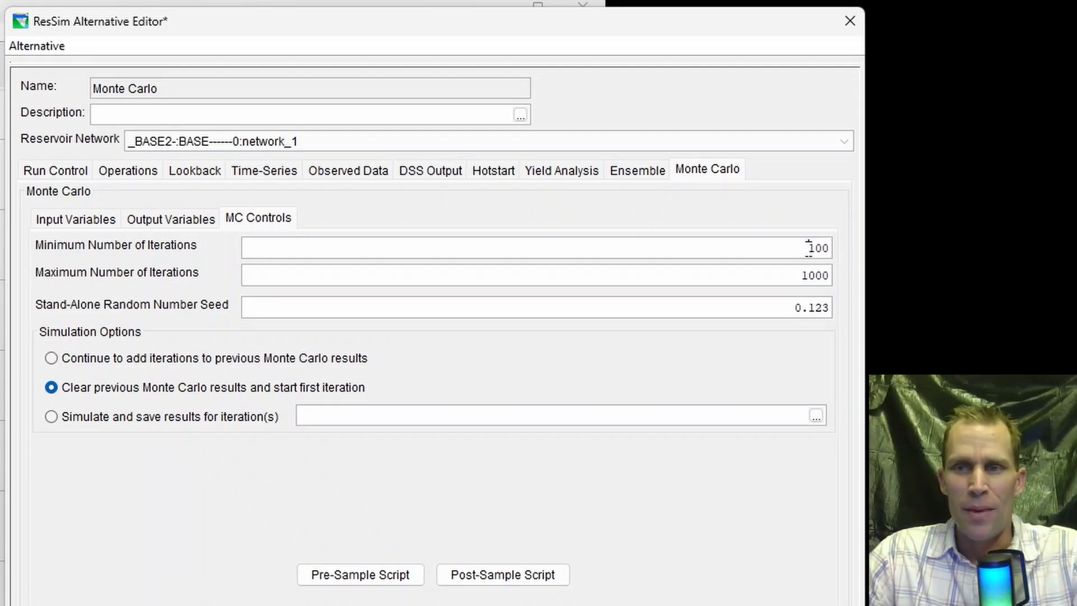
drag(810, 245, 849, 249)
double_click(824, 275)
click(772, 274)
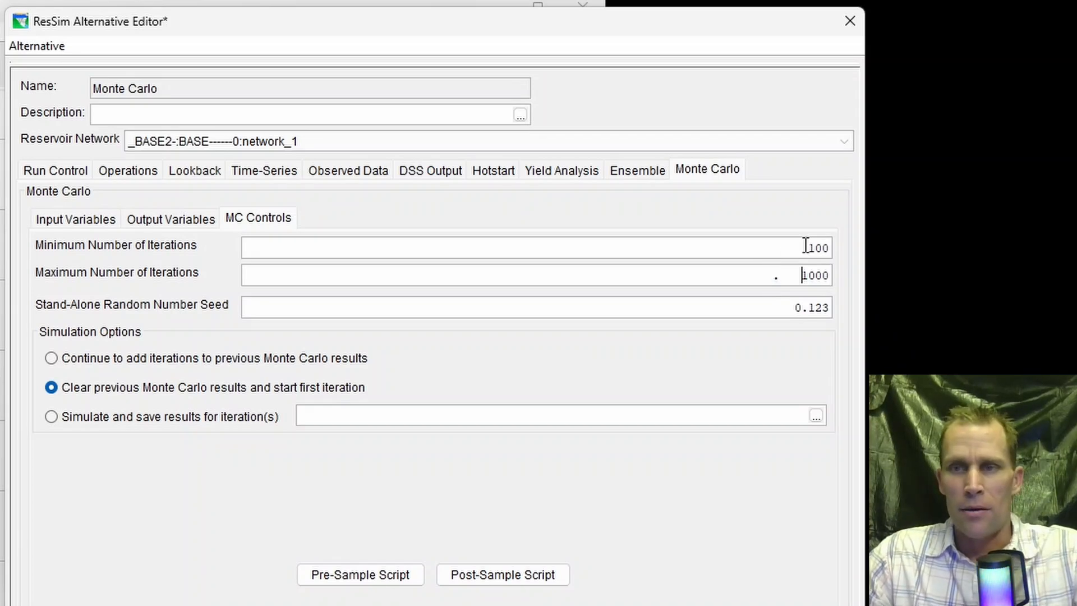
drag(805, 245, 848, 248)
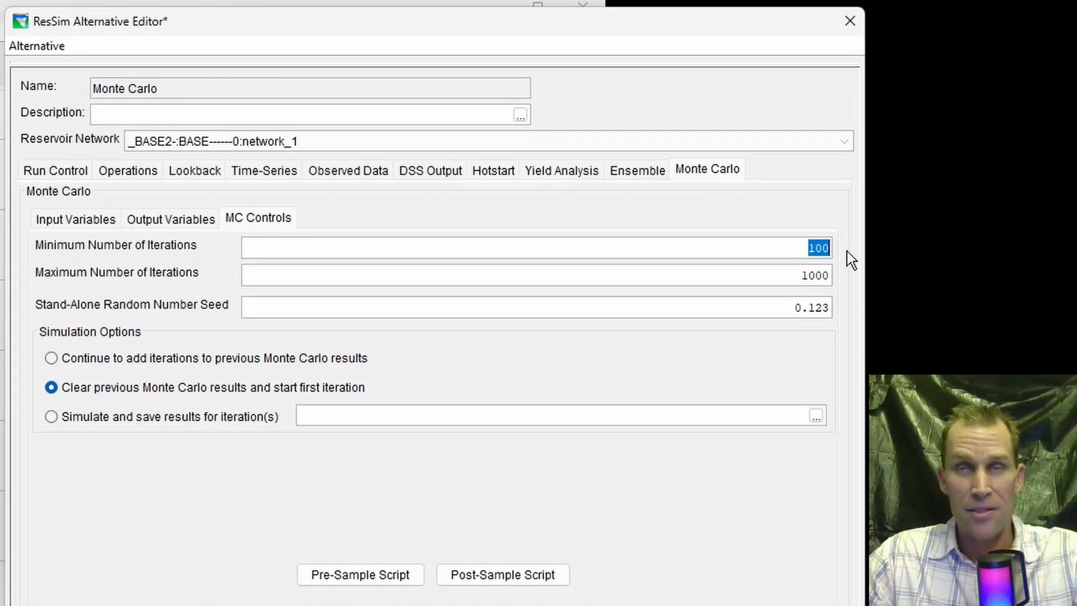
drag(788, 272, 855, 275)
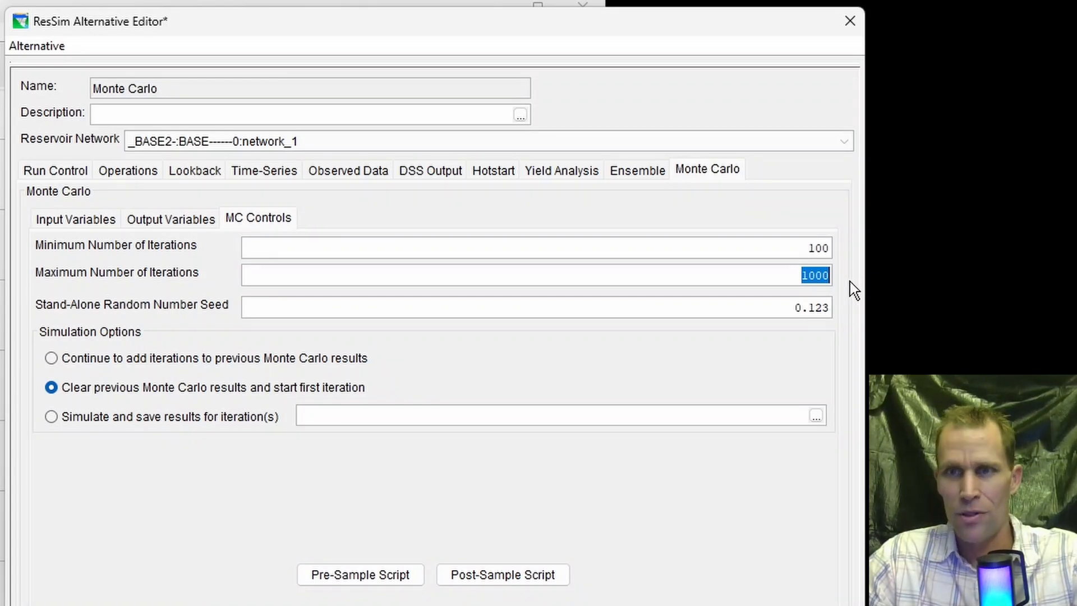
drag(791, 273, 840, 275)
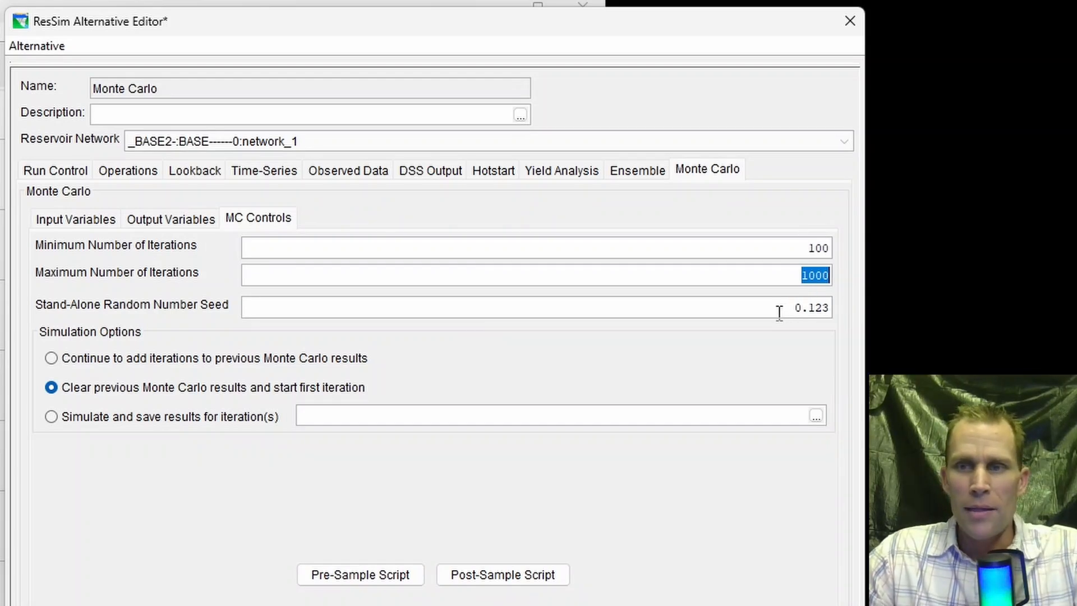
drag(778, 313, 835, 308)
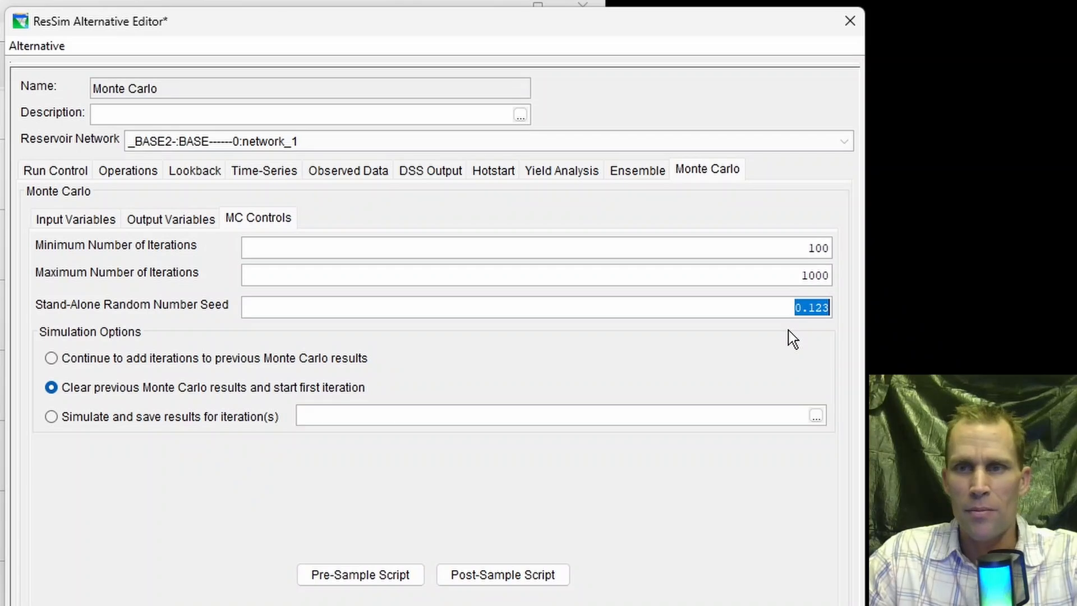
- Set the stand-alone random number seed to 0.254
click(812, 307)
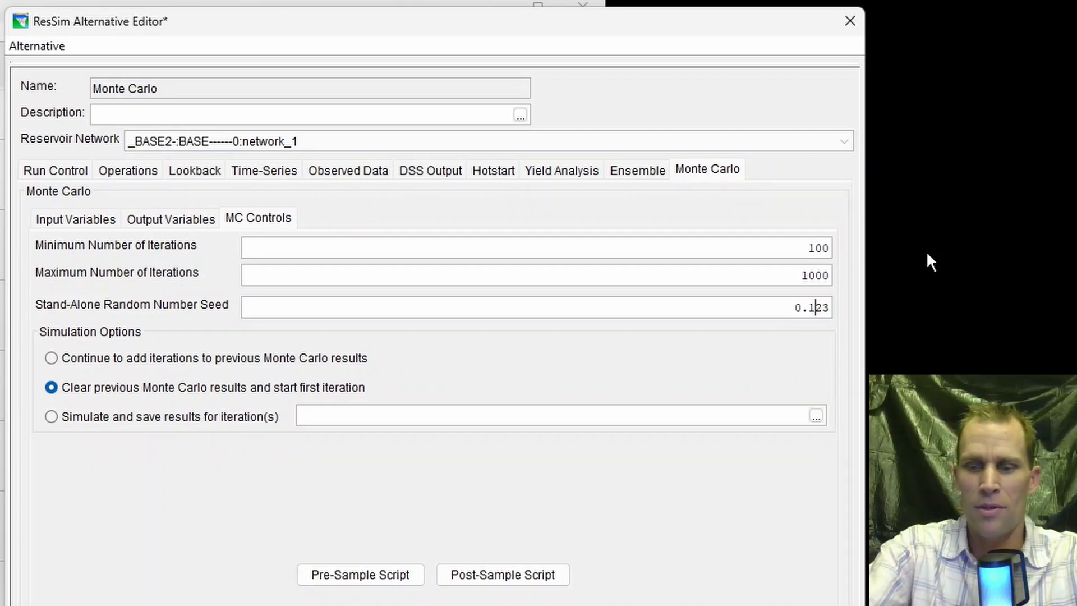
key(shift+Right)
key(shift+Right)
key(shift+Right)
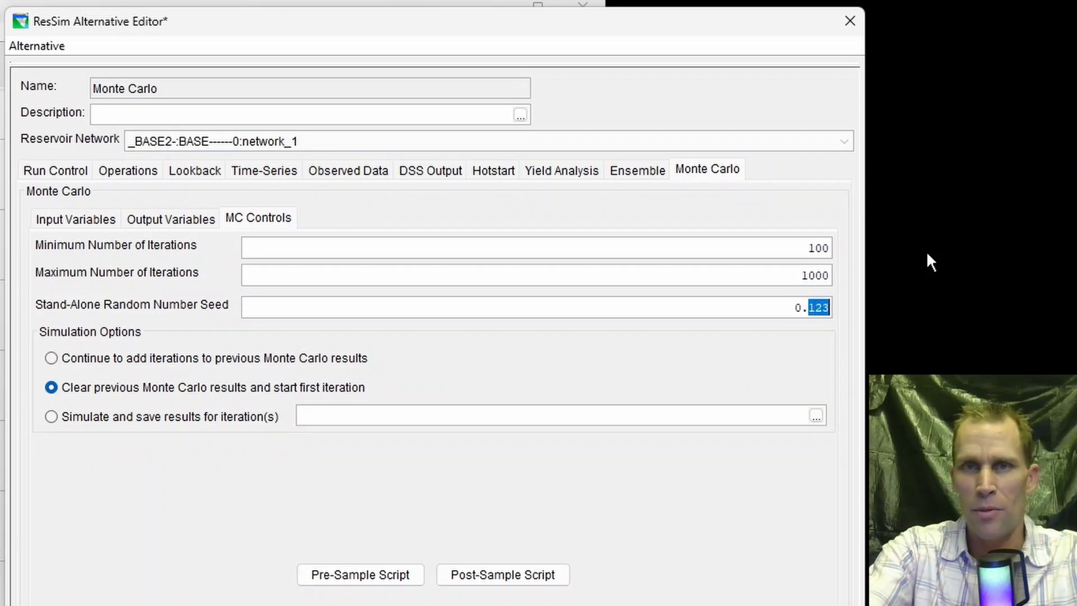
text(254)
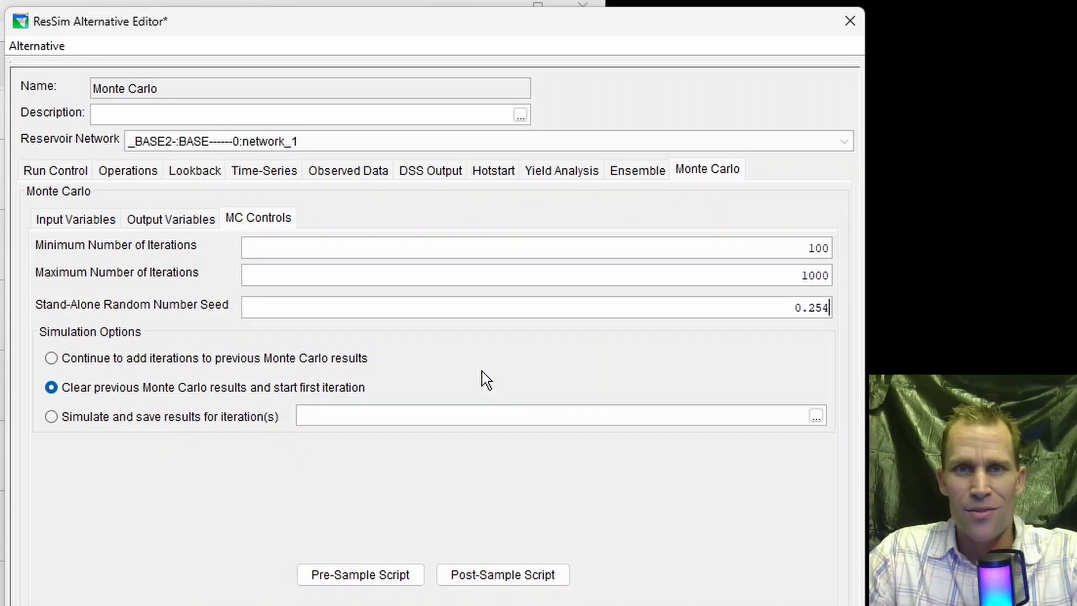
- Try the continue and clear simulation options, and select "Simulate and save results for iteration(s)"
click(51, 360)
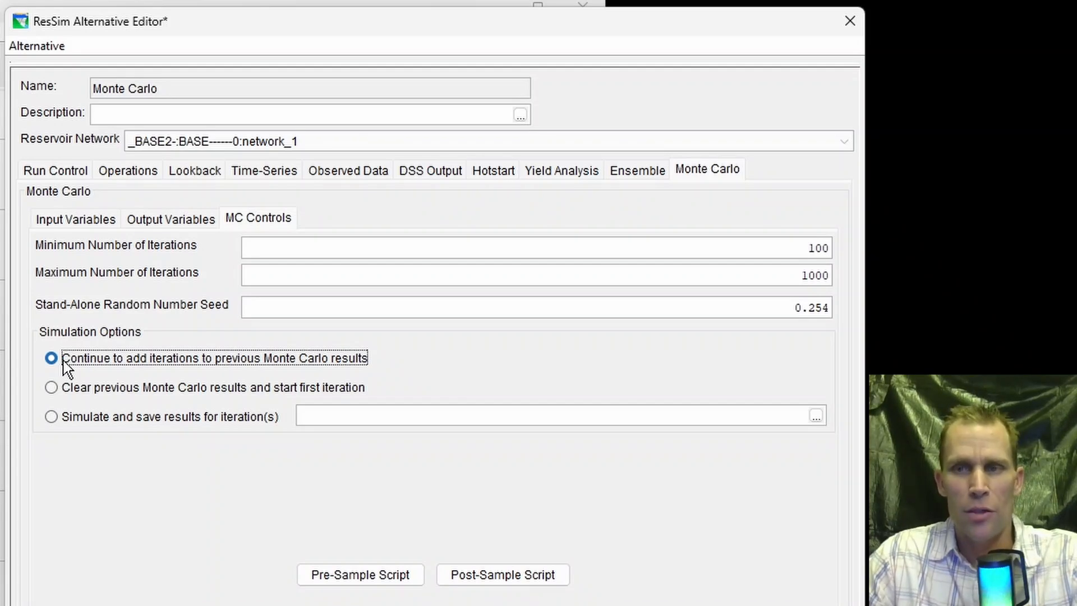
click(50, 387)
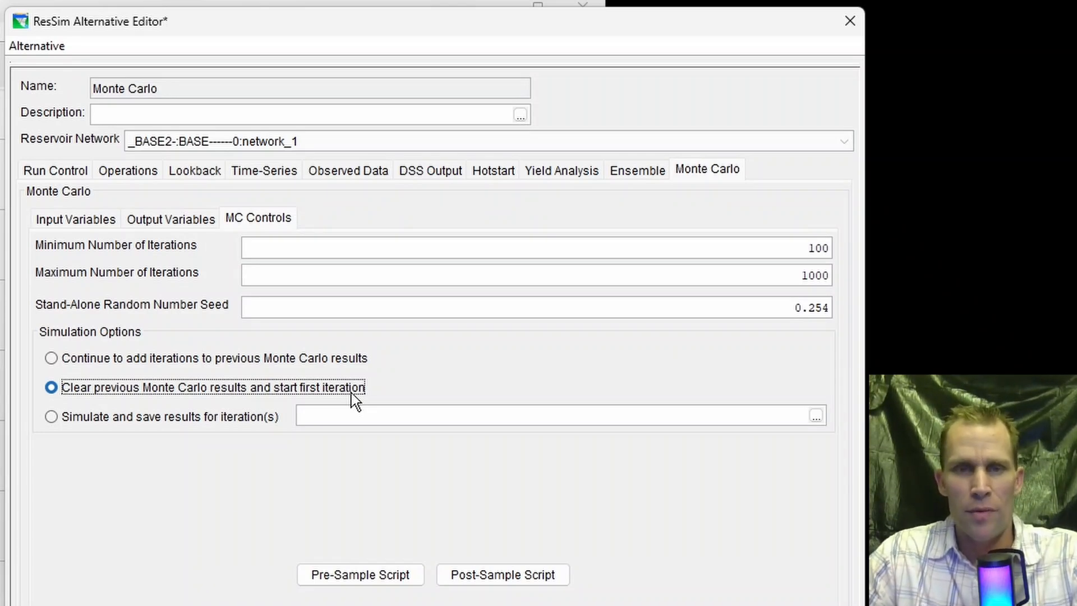
click(50, 416)
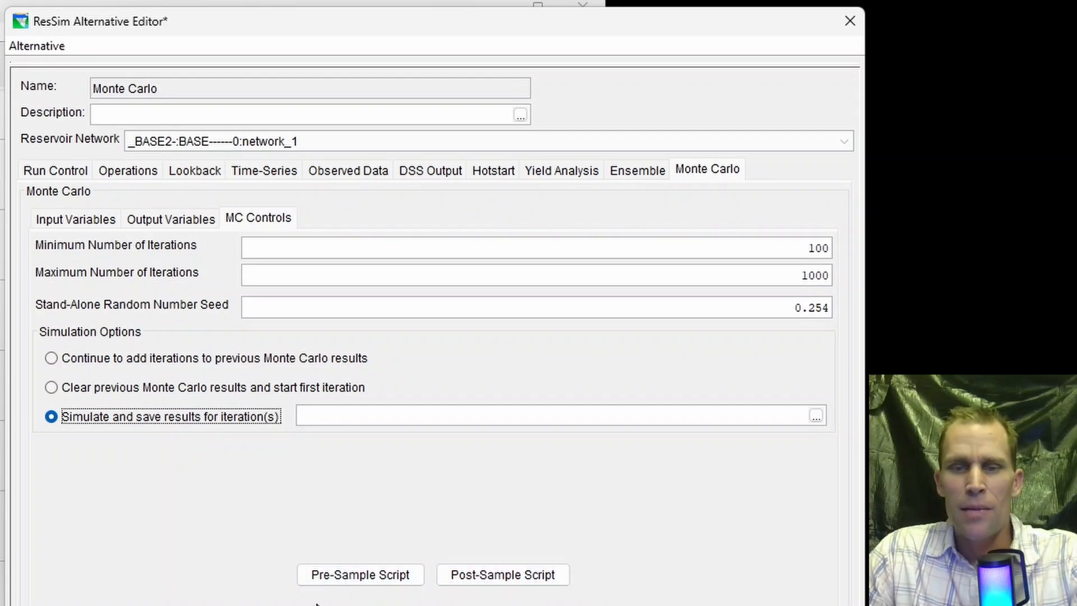
- Open the pre-sample script editor, examine its Initialization, Main and CleanUp sections and available variable and API lists, and close it
click(392, 578)
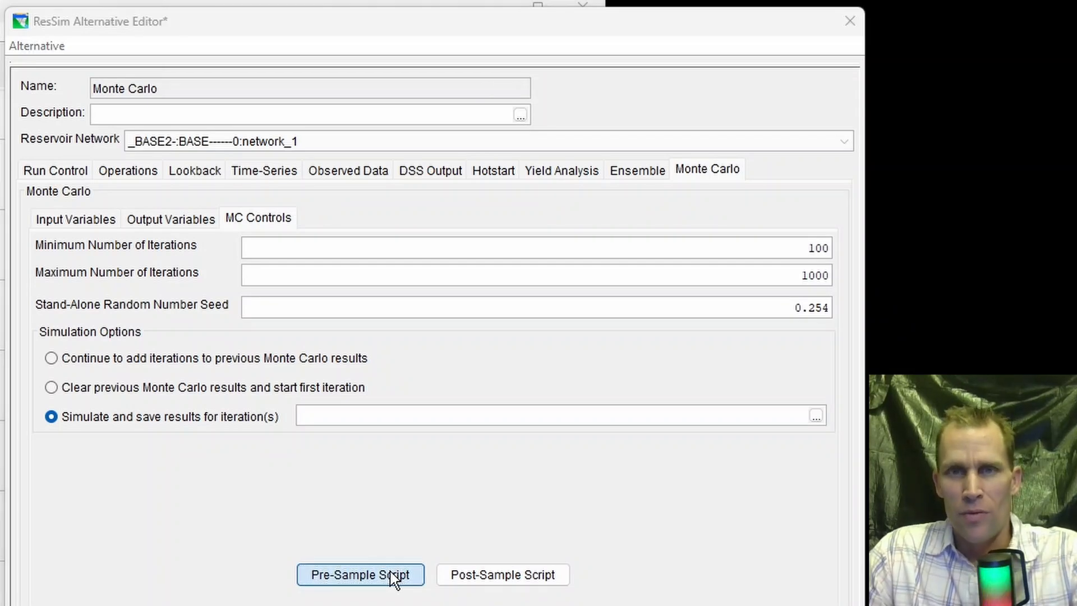
click(394, 578)
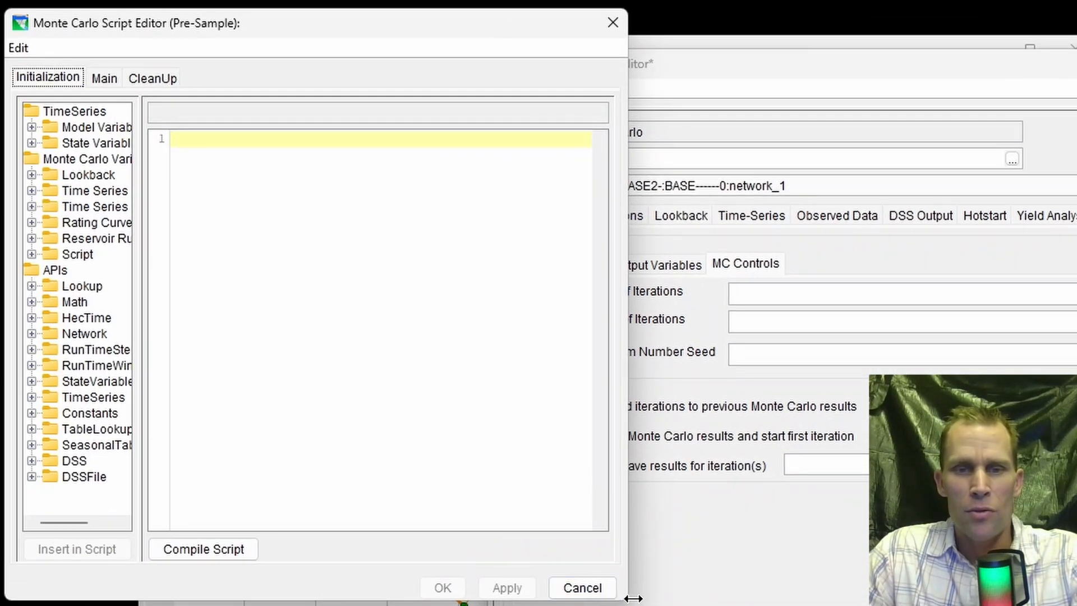
drag(627, 599, 1076, 605)
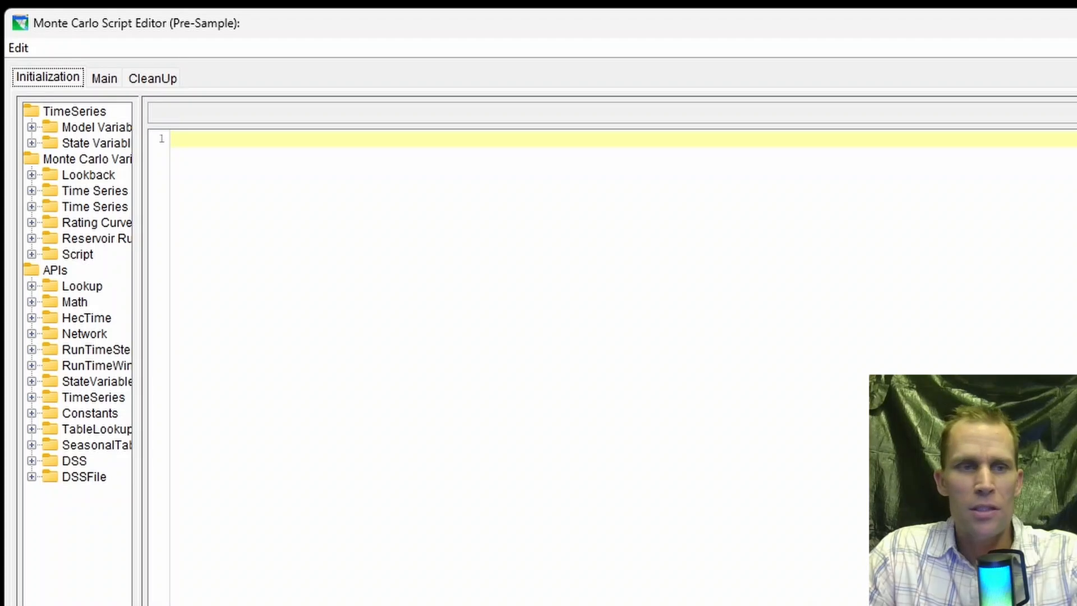
drag(139, 499, 225, 501)
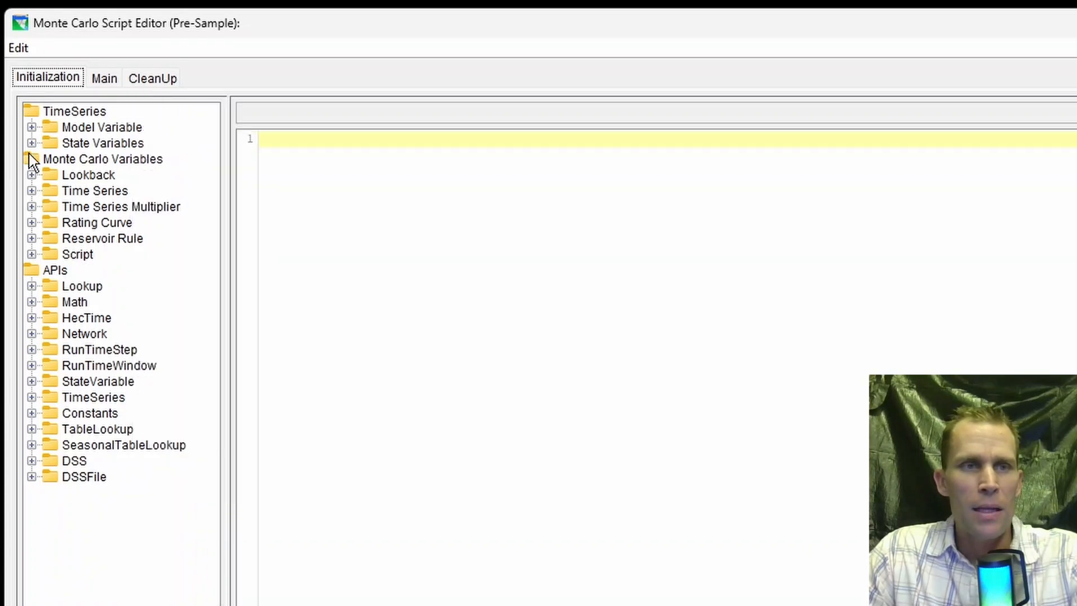
click(105, 80)
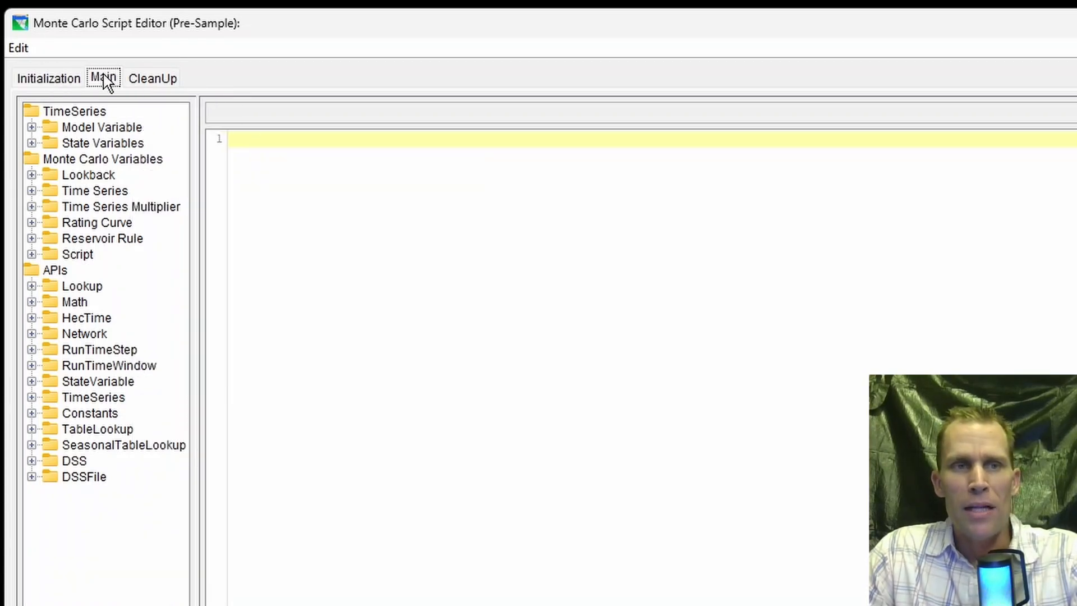
click(155, 80)
click(45, 80)
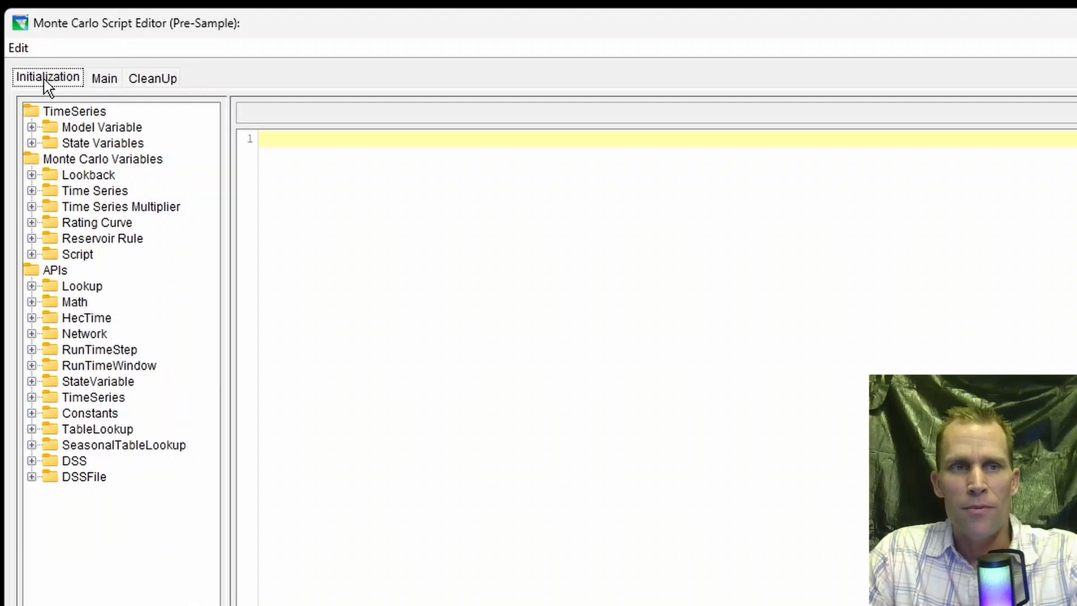
click(106, 83)
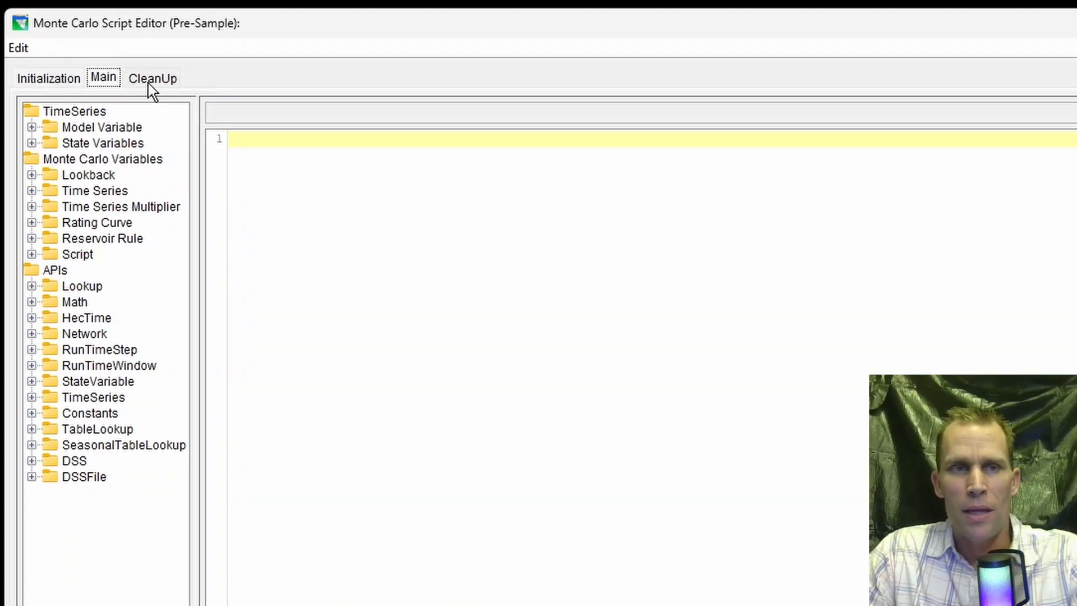
click(153, 81)
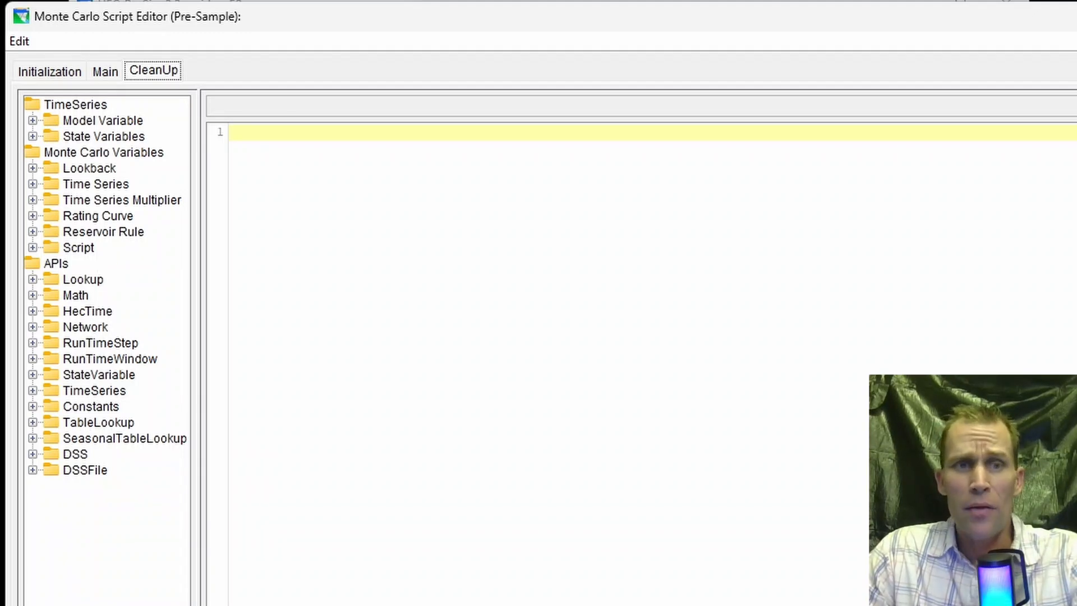
click(1073, 17)
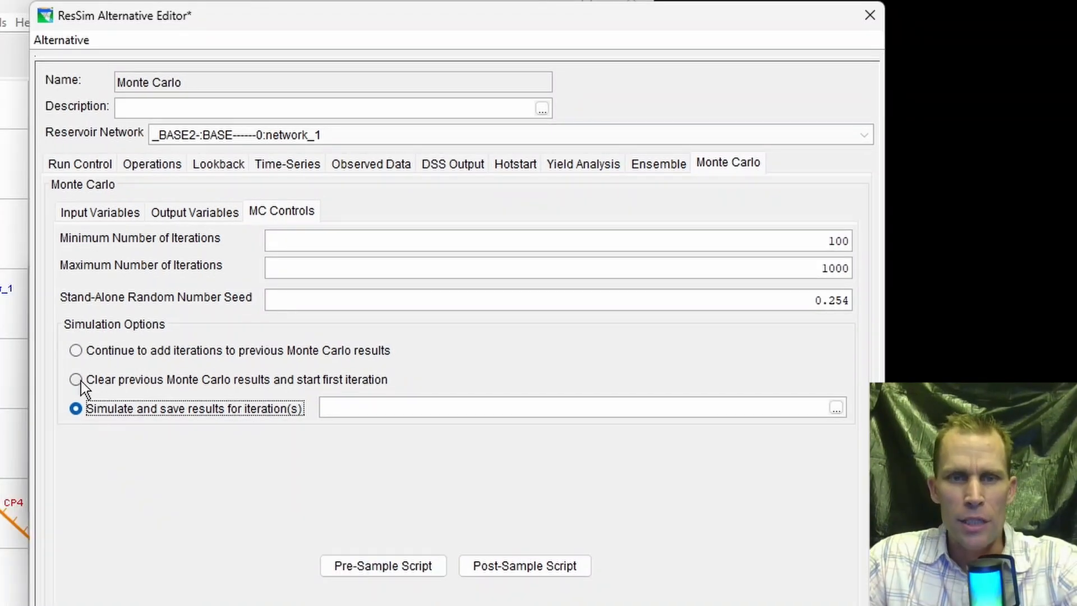
- Set the simulation option to clear previous Monte Carlo results and start first iteration, save the alternative, and close its editor
click(76, 380)
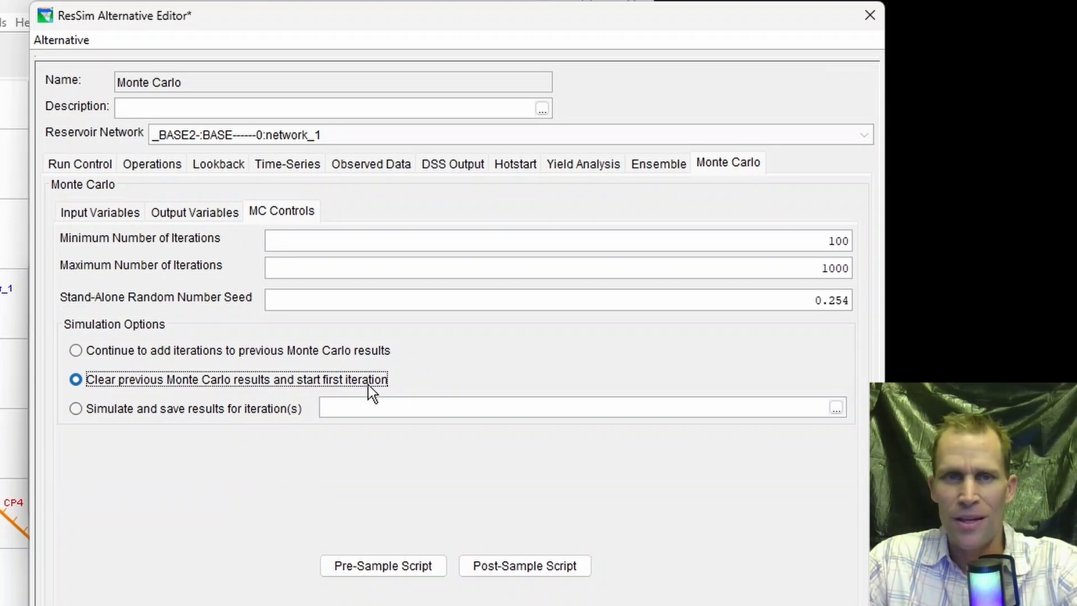
click(70, 40)
click(68, 61)
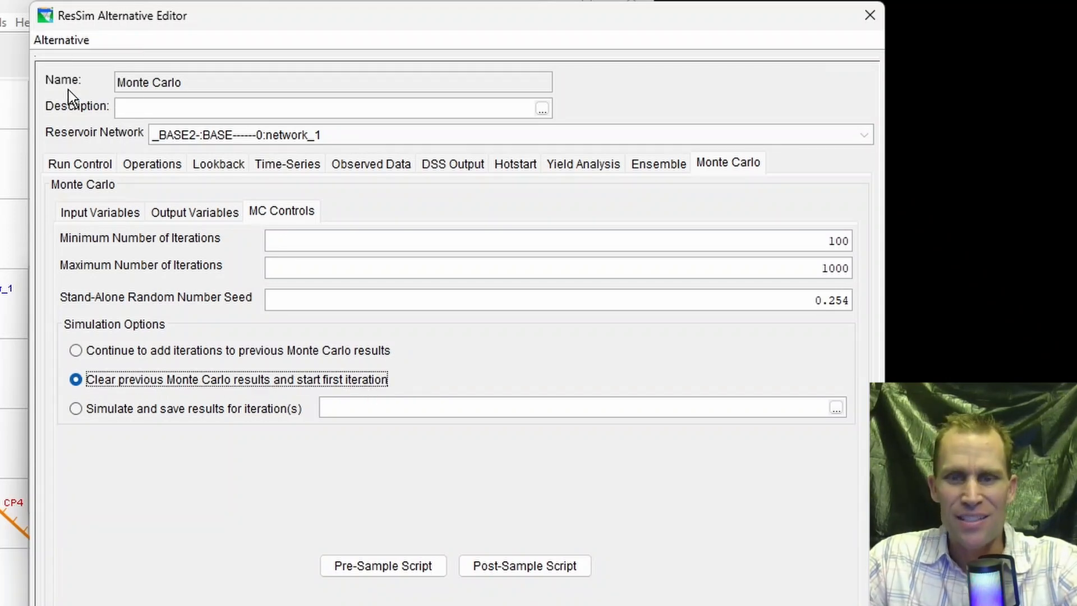
click(869, 19)
click(341, 494)
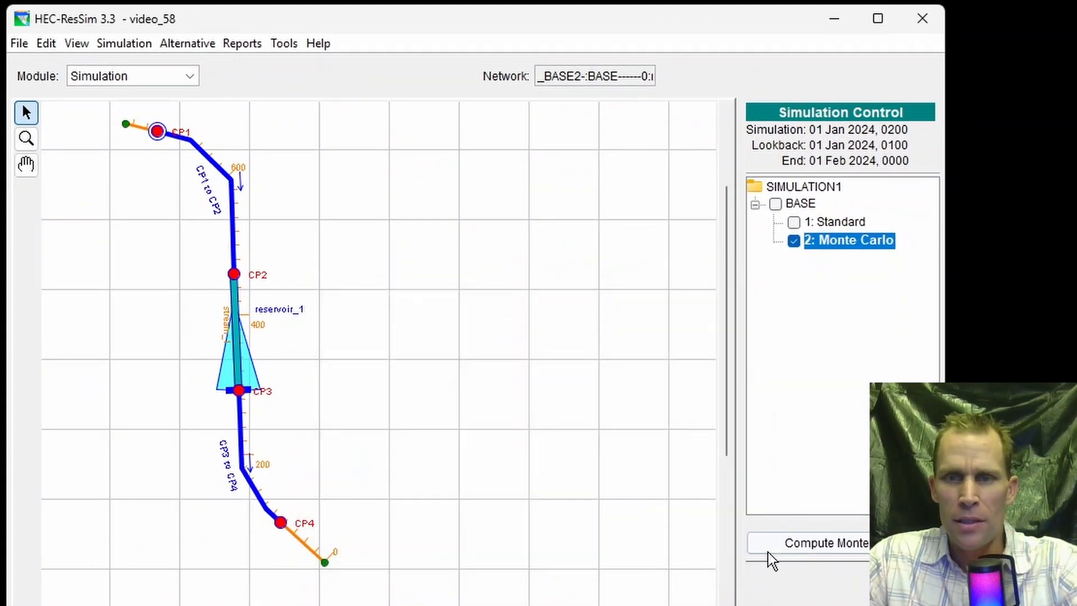
- Compute the Monte Carlo alternative, restarting the cancelled run, and close the compute message window
click(811, 548)
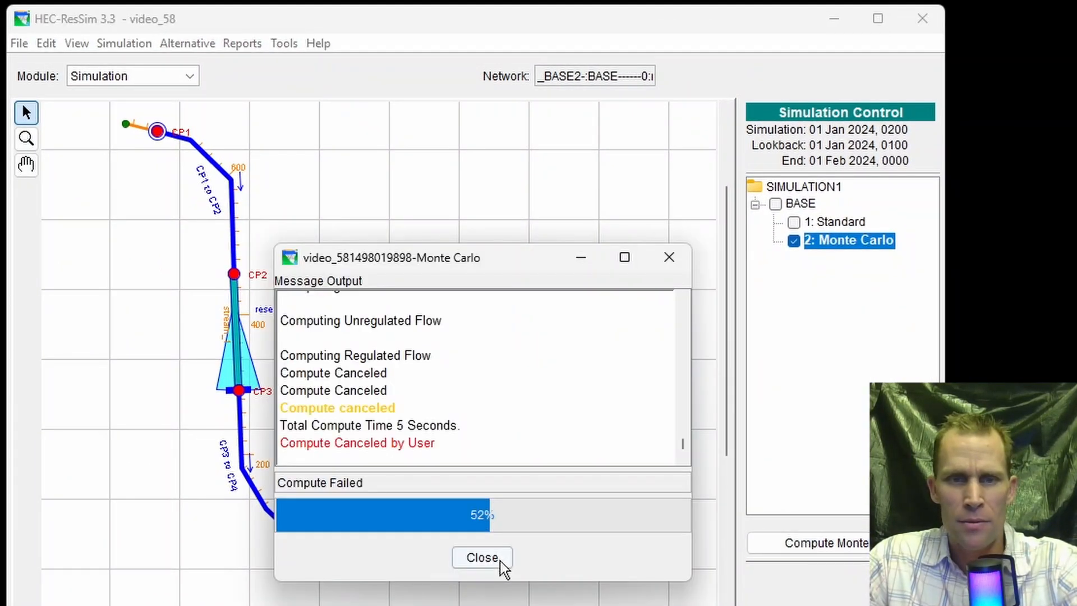
click(501, 560)
click(790, 548)
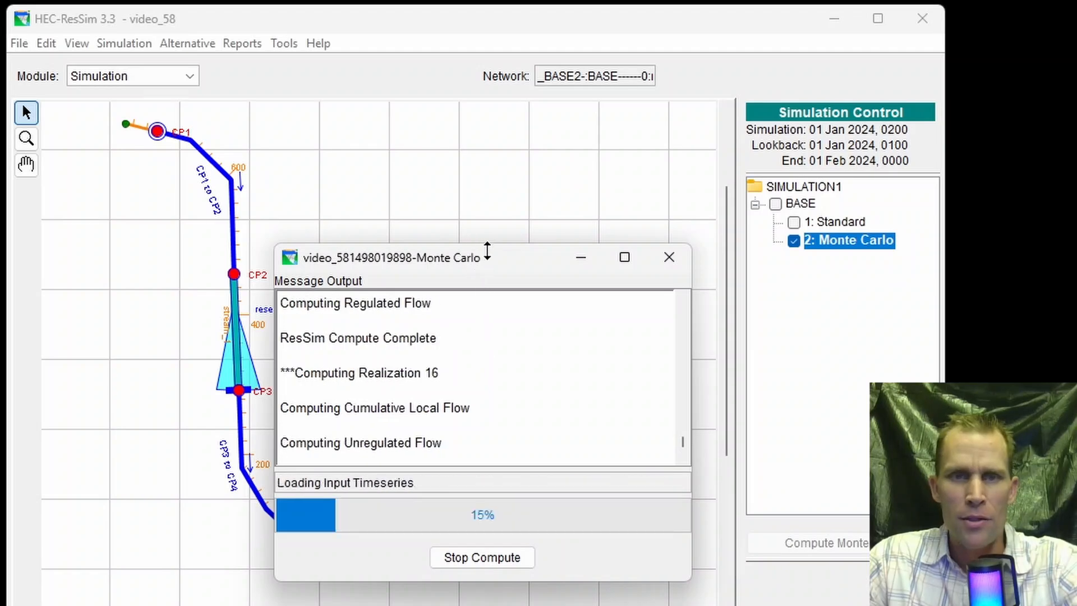
drag(486, 251, 555, 242)
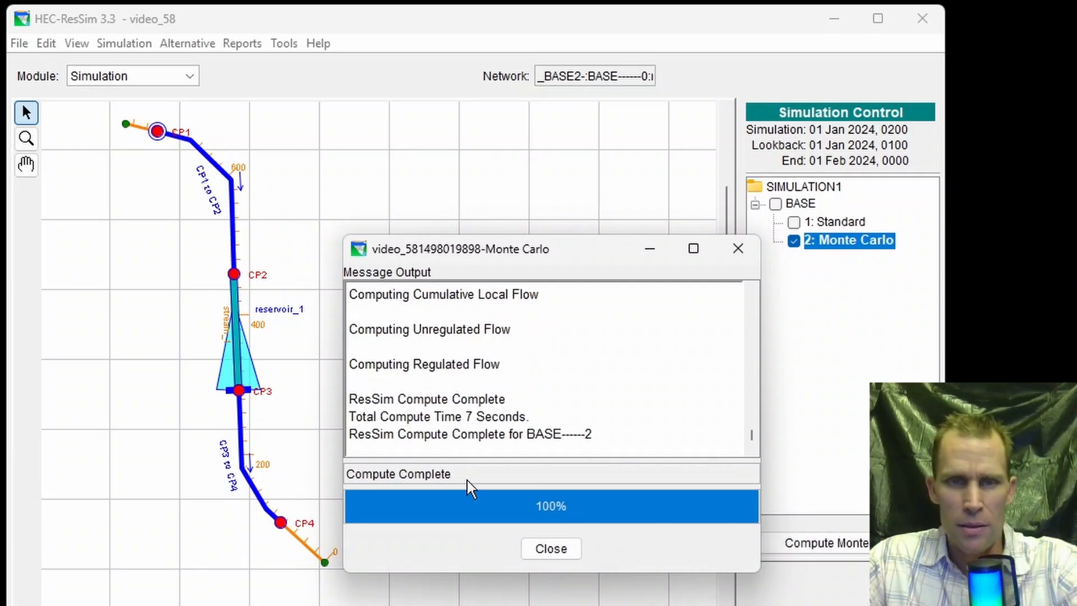
click(551, 548)
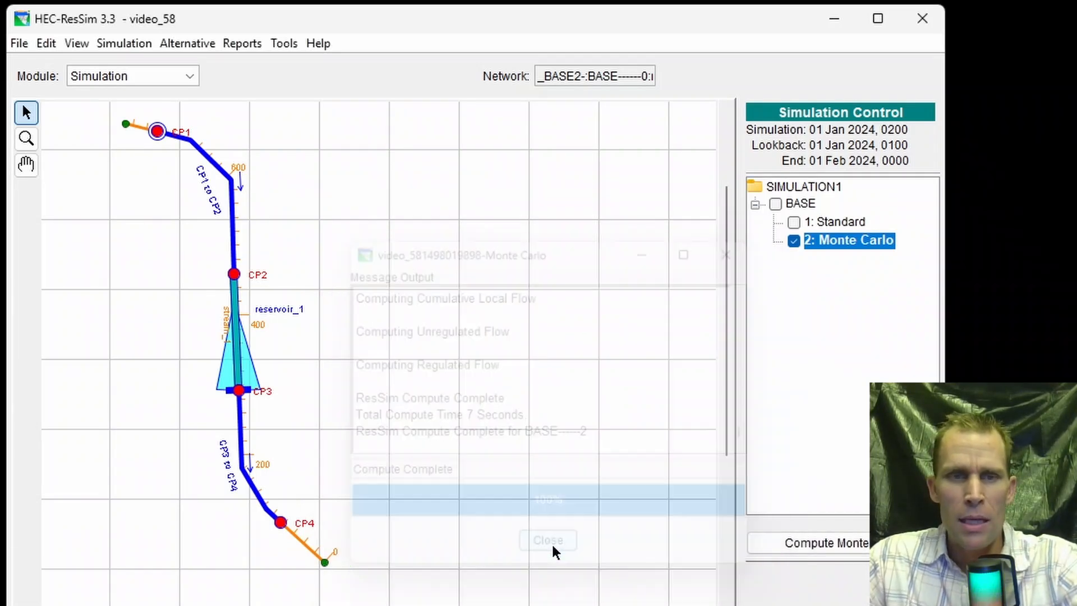
- Open the Monte Carlo output report for BASE------2 and widen its window
right_click(240, 370)
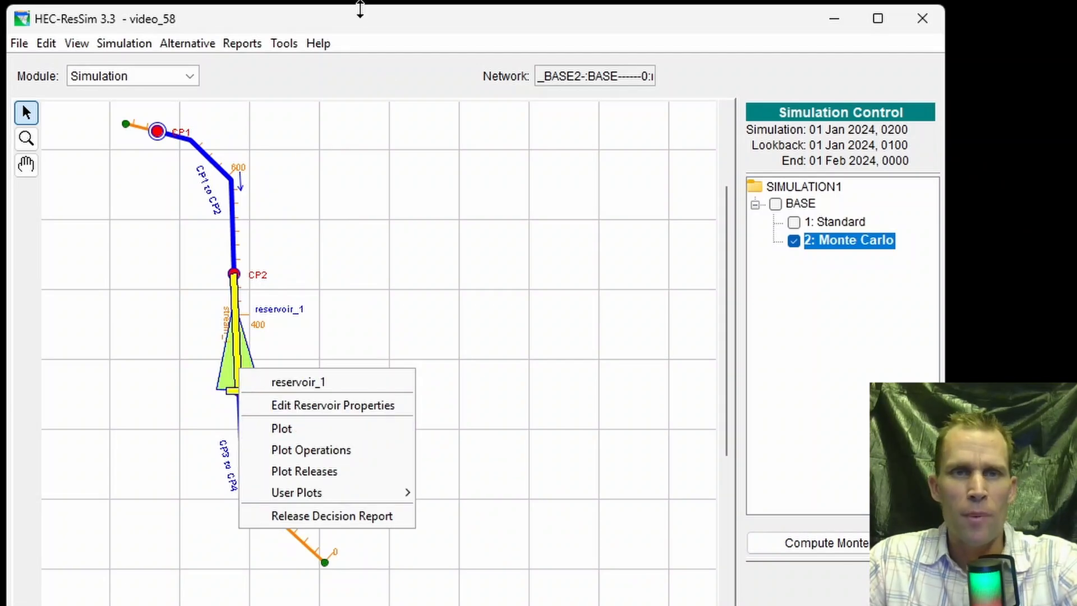
click(360, 8)
click(247, 47)
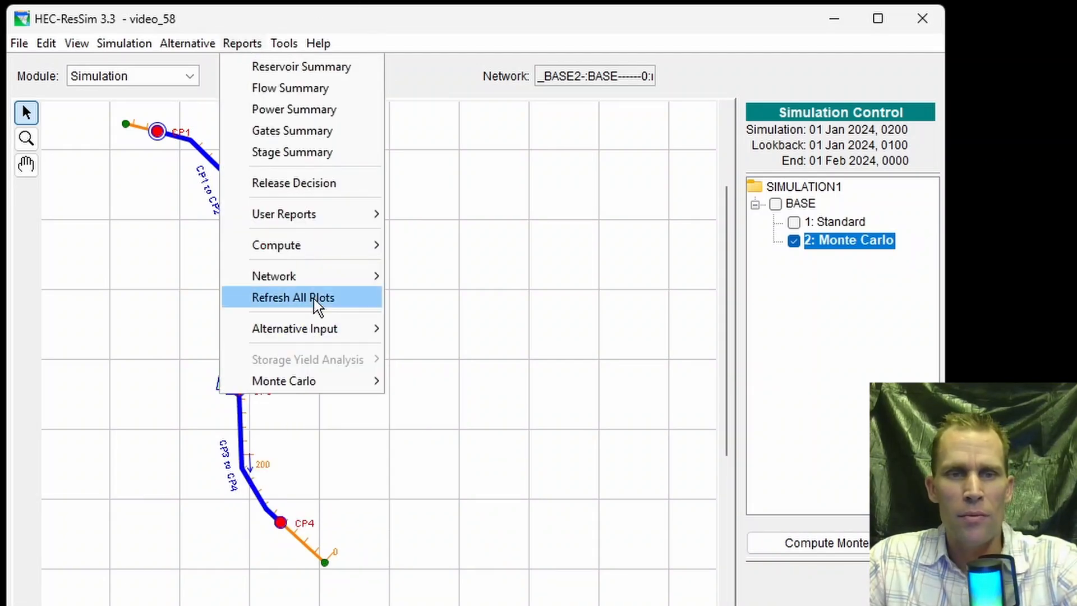
mouse_move(314, 384)
mouse_move(467, 386)
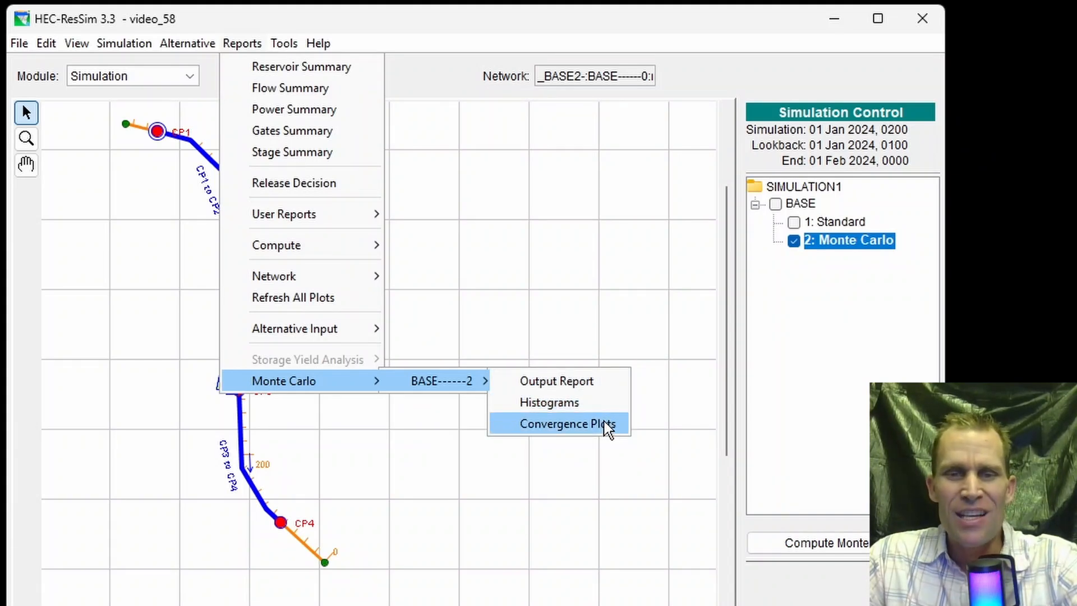
click(593, 387)
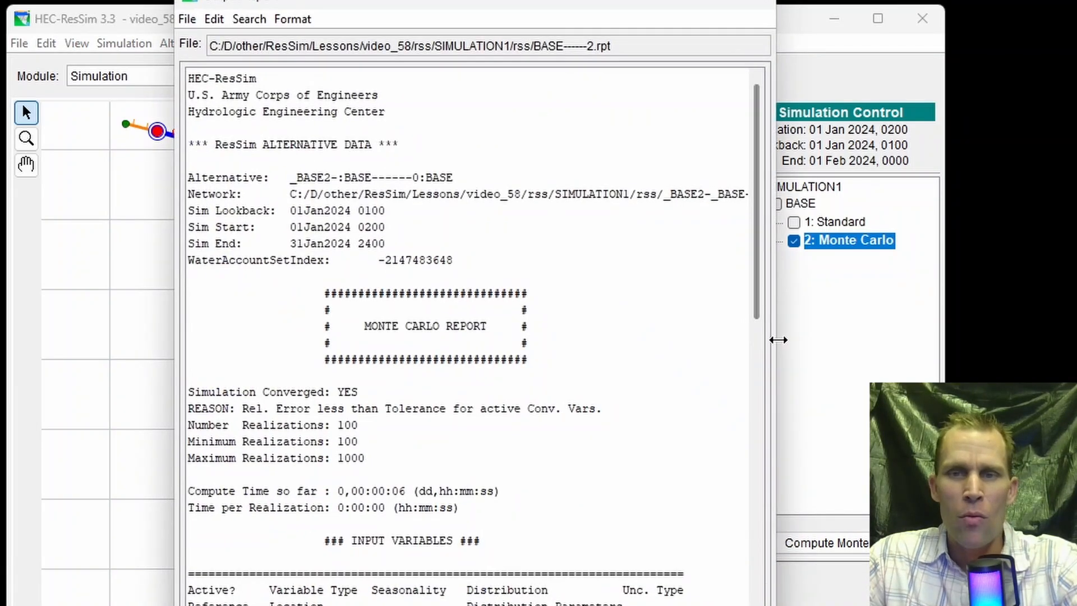
drag(778, 339, 829, 357)
- Review the report's alternative data, convergence summary and input variables section
drag(208, 80, 593, 499)
scroll(630, 342, down, 6)
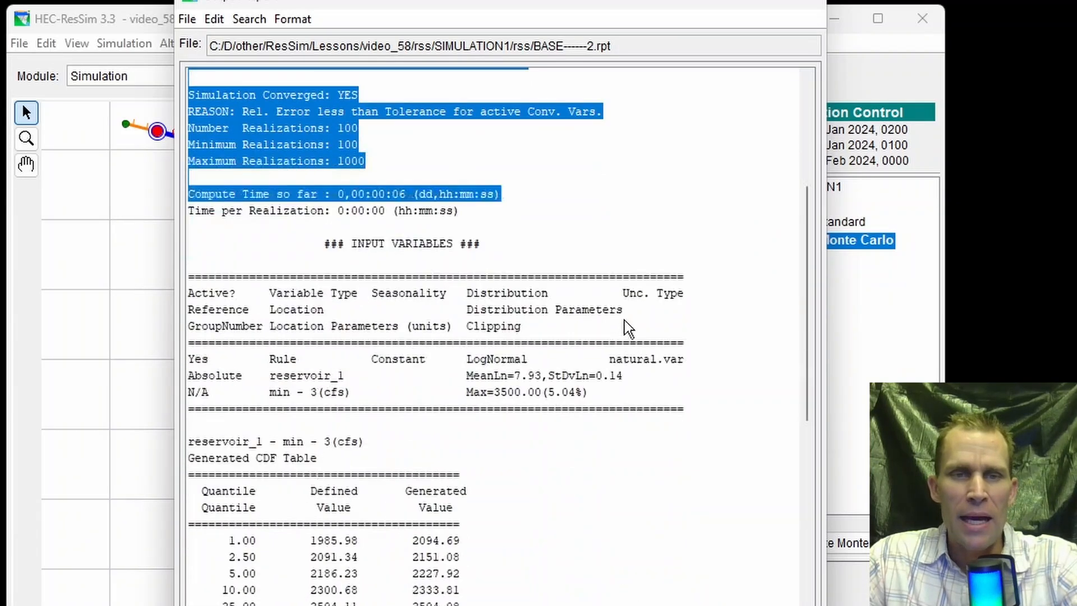
drag(324, 244, 481, 245)
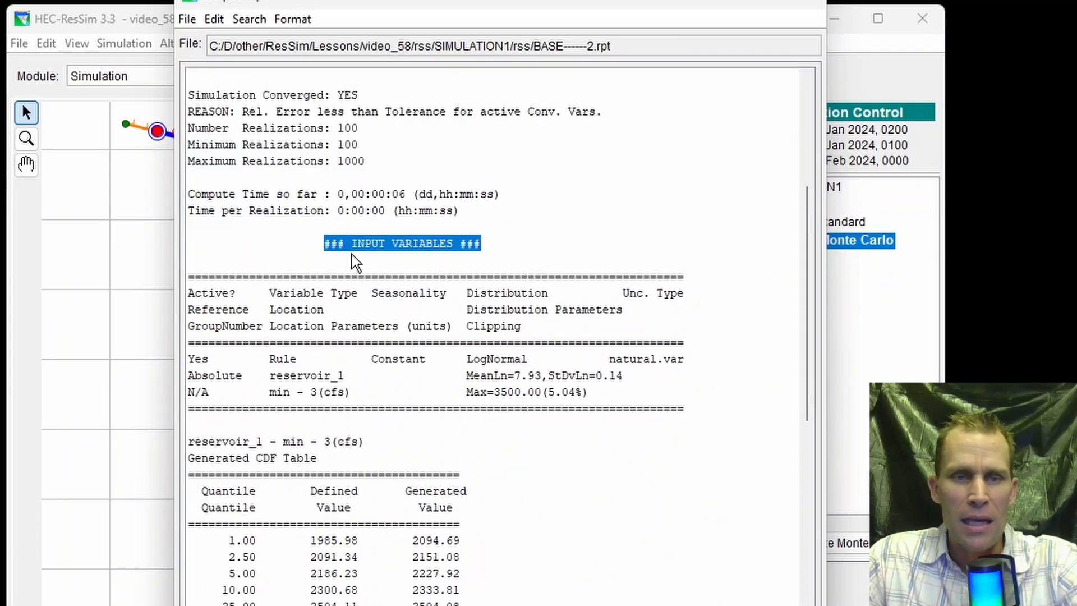
drag(284, 259, 460, 602)
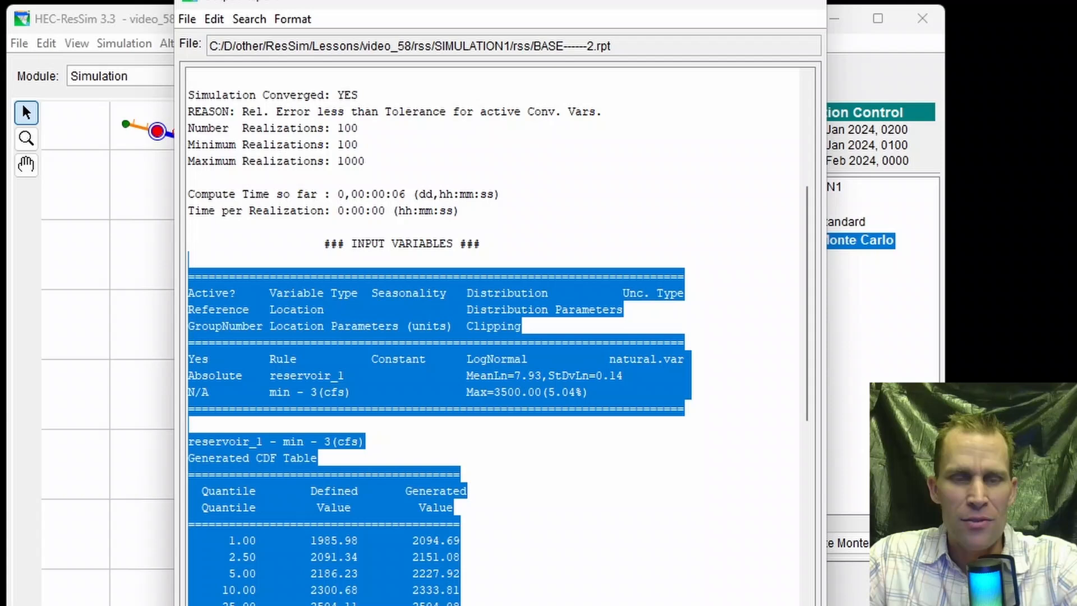
click(562, 496)
- Compare the defined and generated values in the reservoir_1 min - 3 CDF table, from the 1% to the 99% quantile
scroll(558, 480, down, 4)
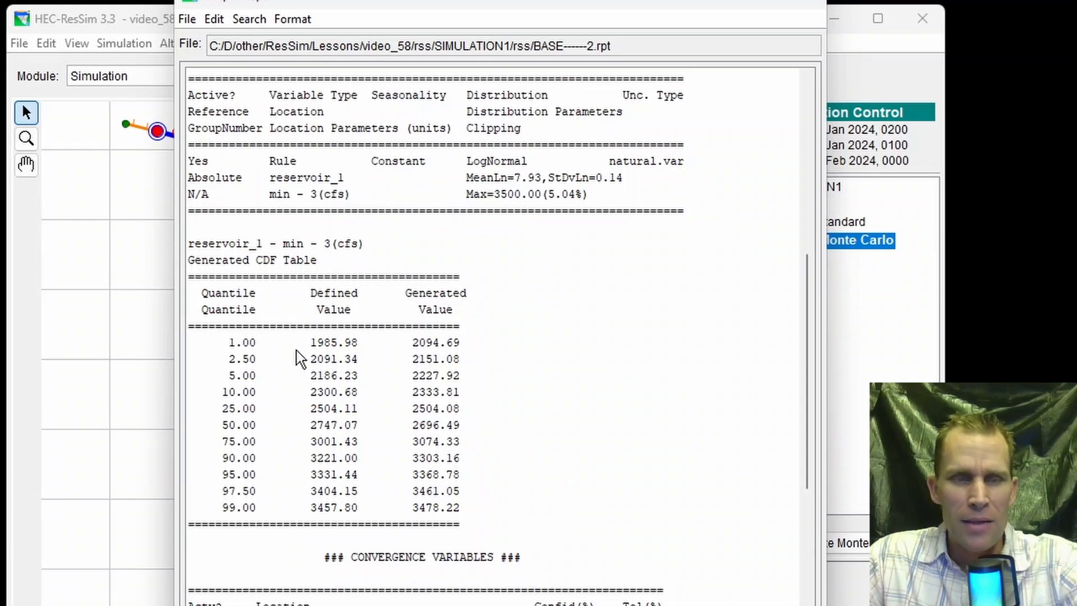
drag(208, 441, 459, 452)
click(310, 403)
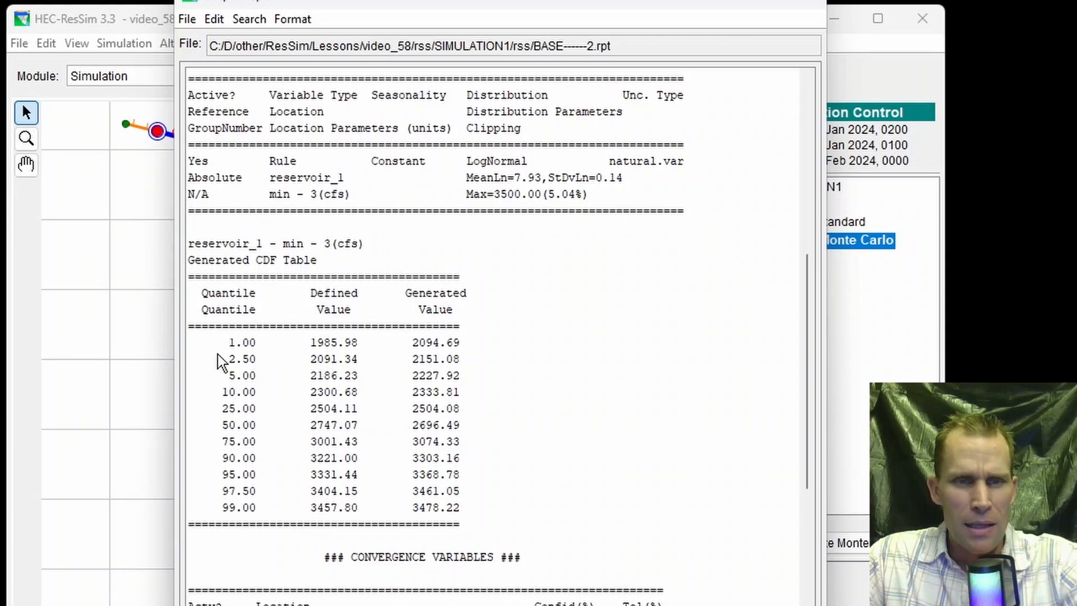
drag(225, 349, 473, 360)
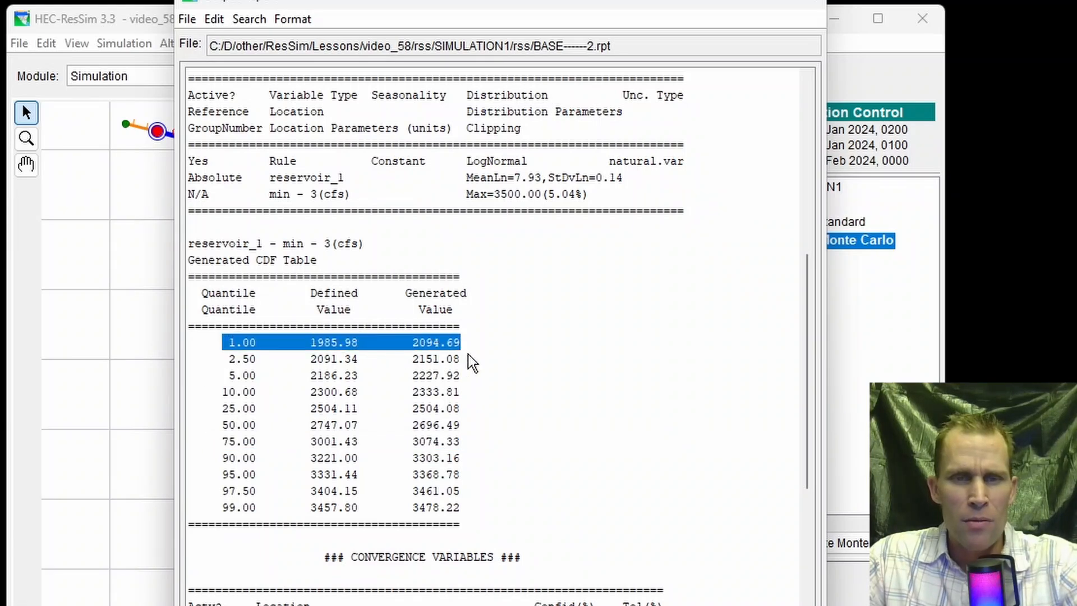
click(471, 359)
drag(414, 344, 447, 356)
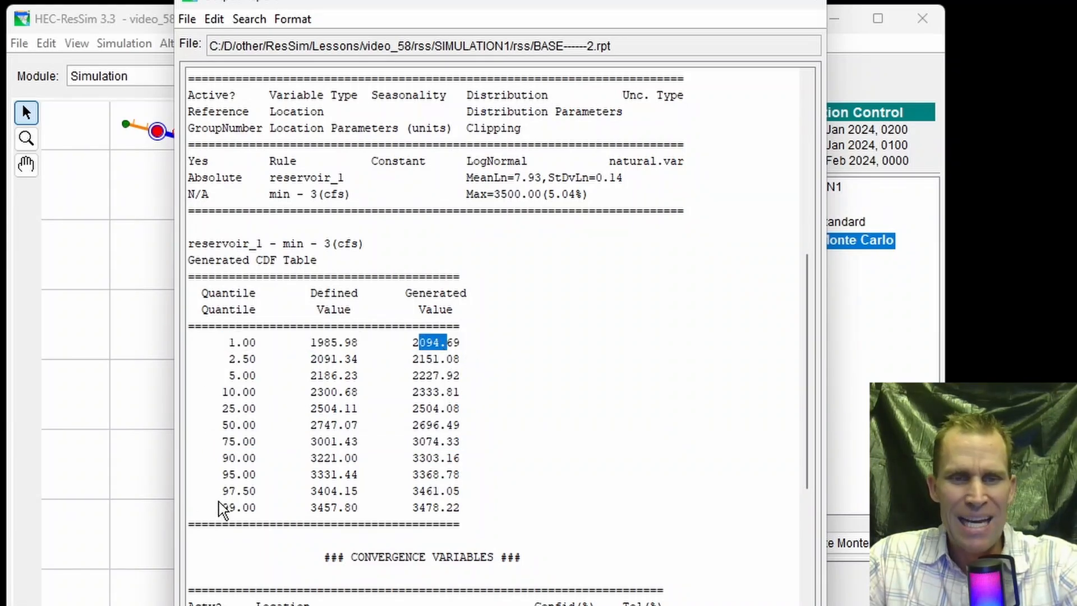
drag(220, 508, 268, 514)
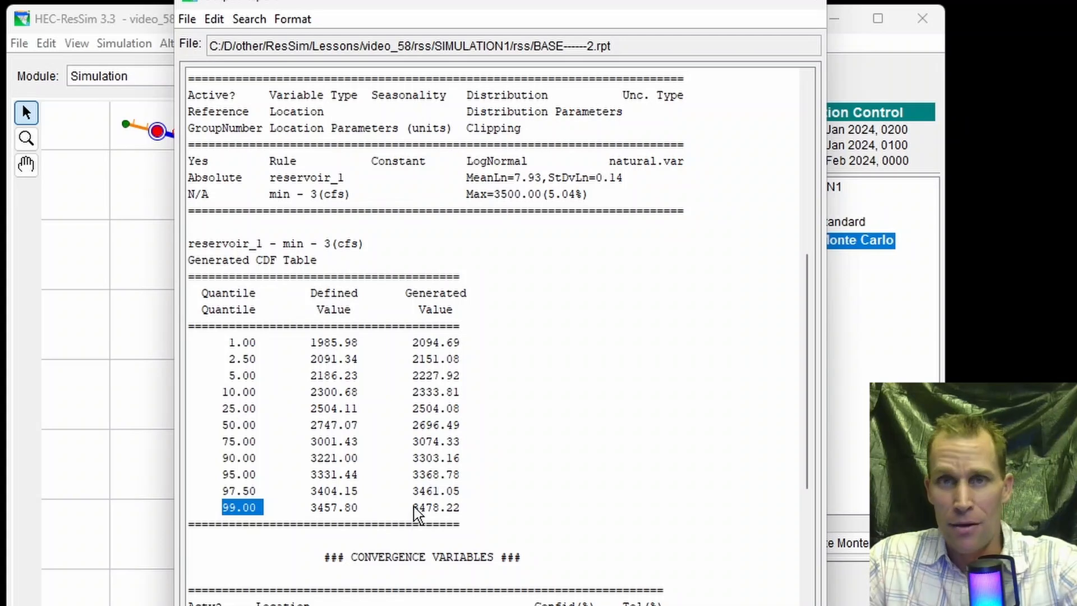
drag(414, 508, 464, 520)
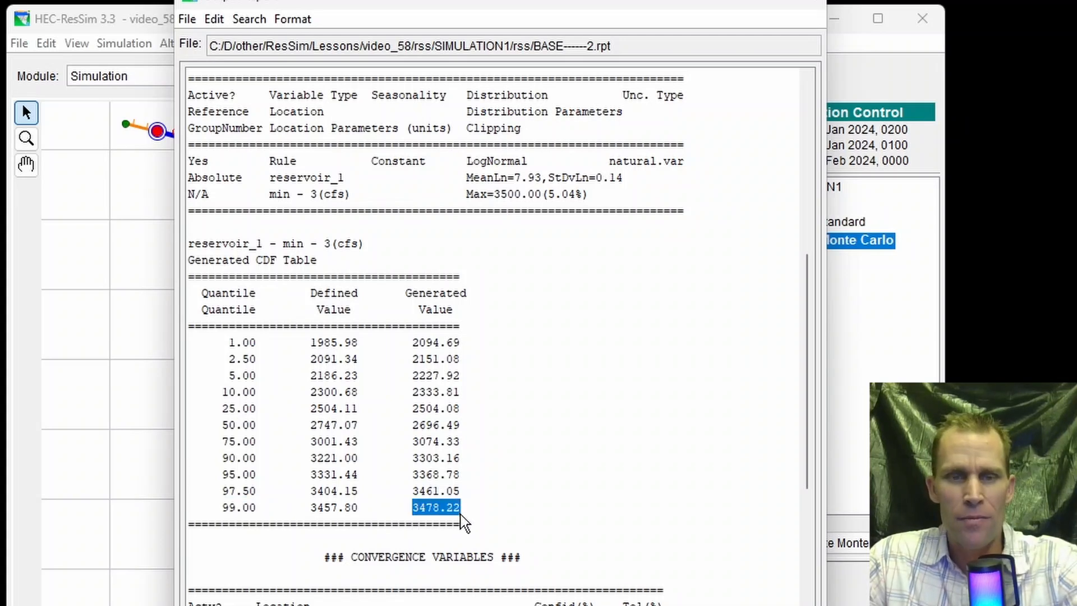
click(517, 474)
- Examine the convergence variables and output variables tables for the reservoir_1 pool elevation
scroll(517, 474, down, 6)
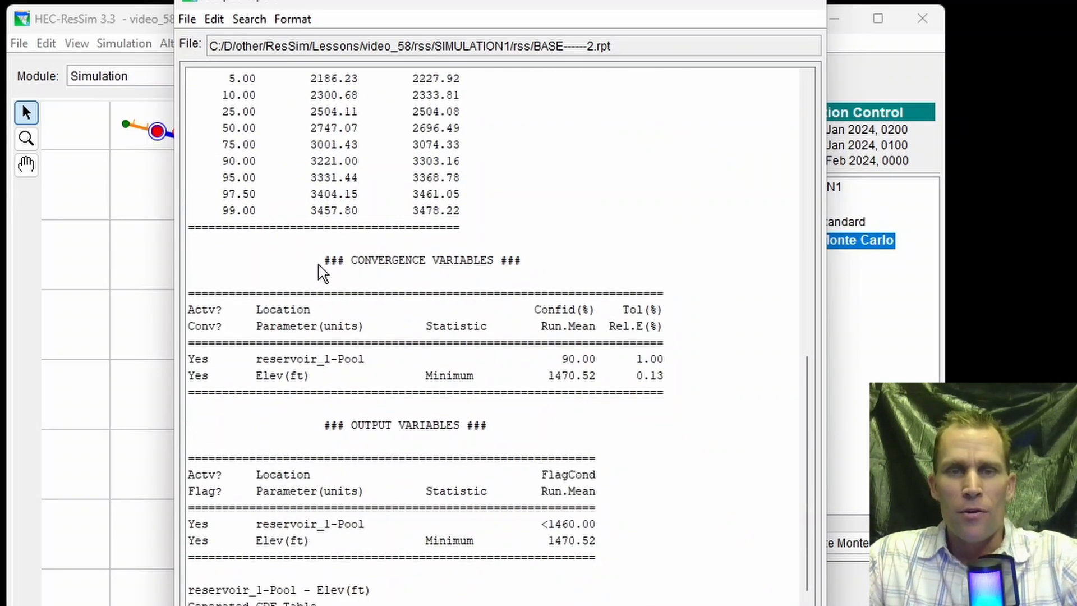
drag(323, 260, 522, 261)
drag(383, 296, 651, 413)
drag(283, 425, 453, 553)
- Examine the pool elevation's generated CDF table, flag condition frequency, values of interest table and the correlation sets section
scroll(460, 538, down, 5)
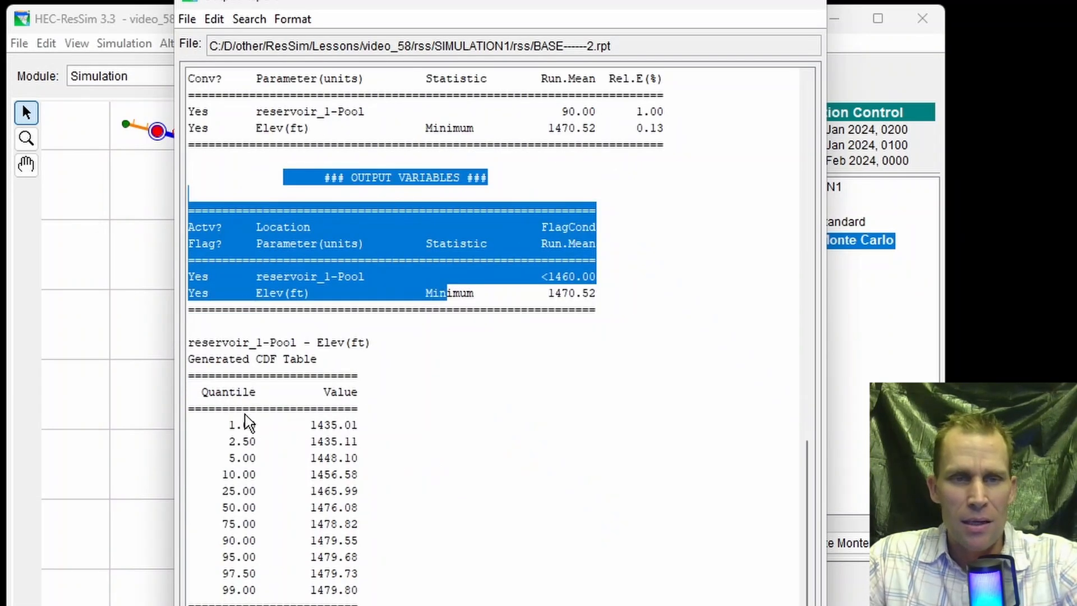
drag(310, 424, 365, 598)
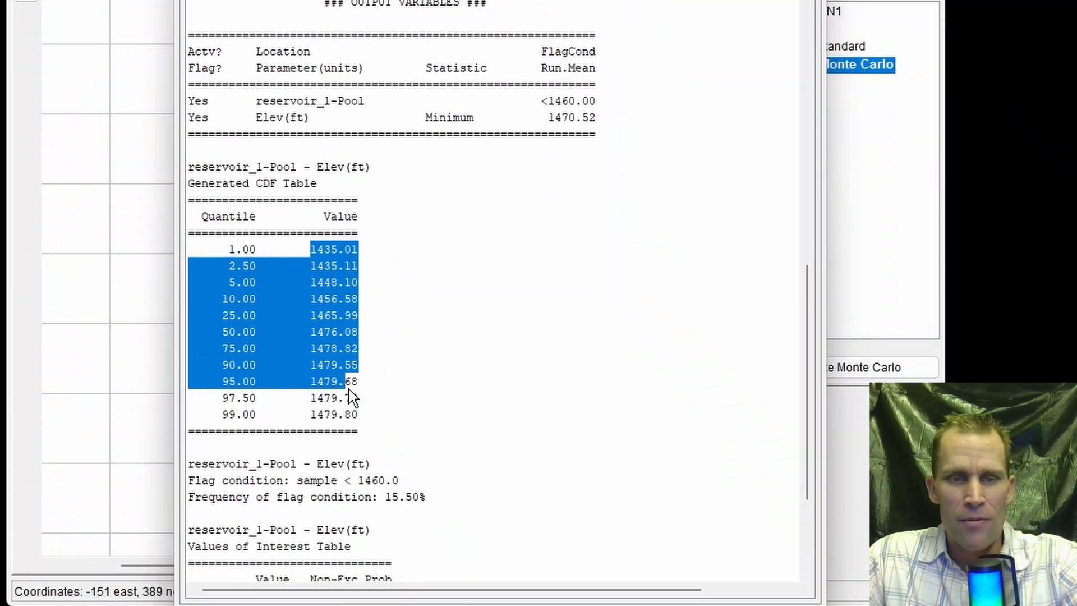
click(366, 422)
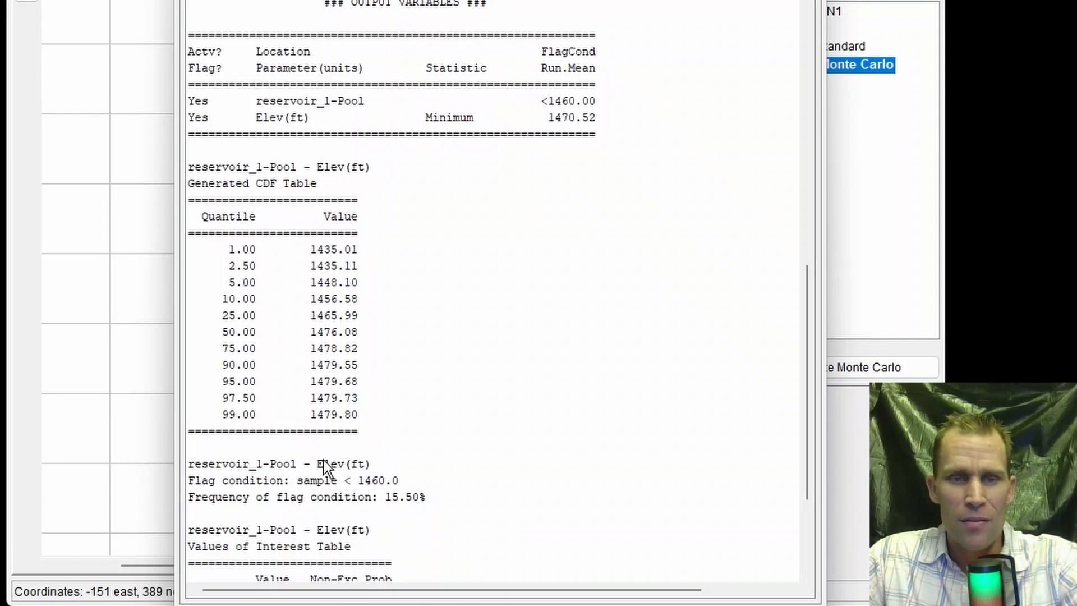
scroll(351, 289, down, 4)
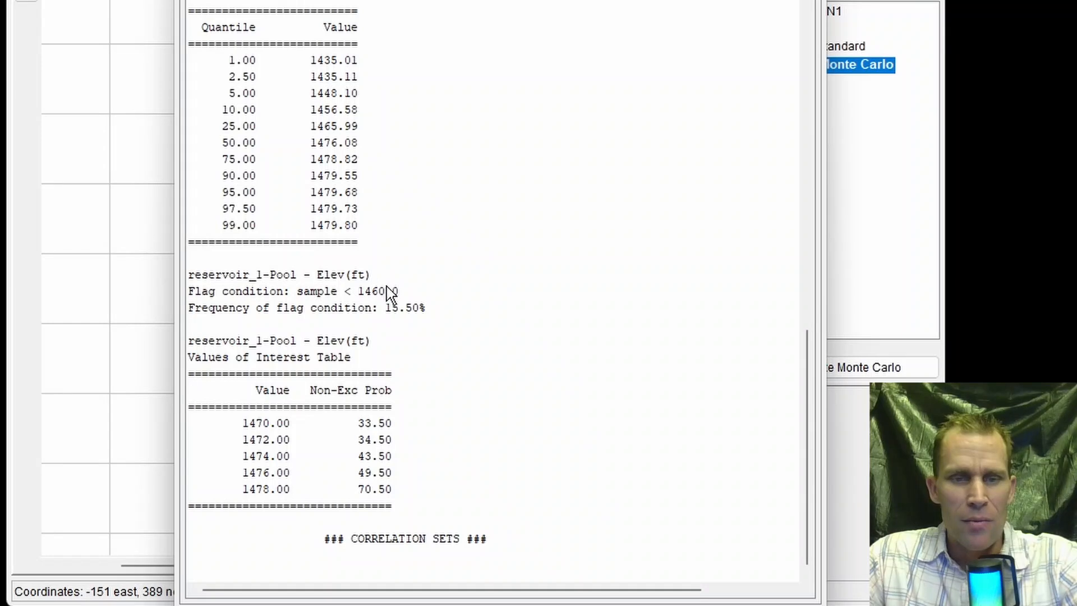
drag(313, 538, 529, 538)
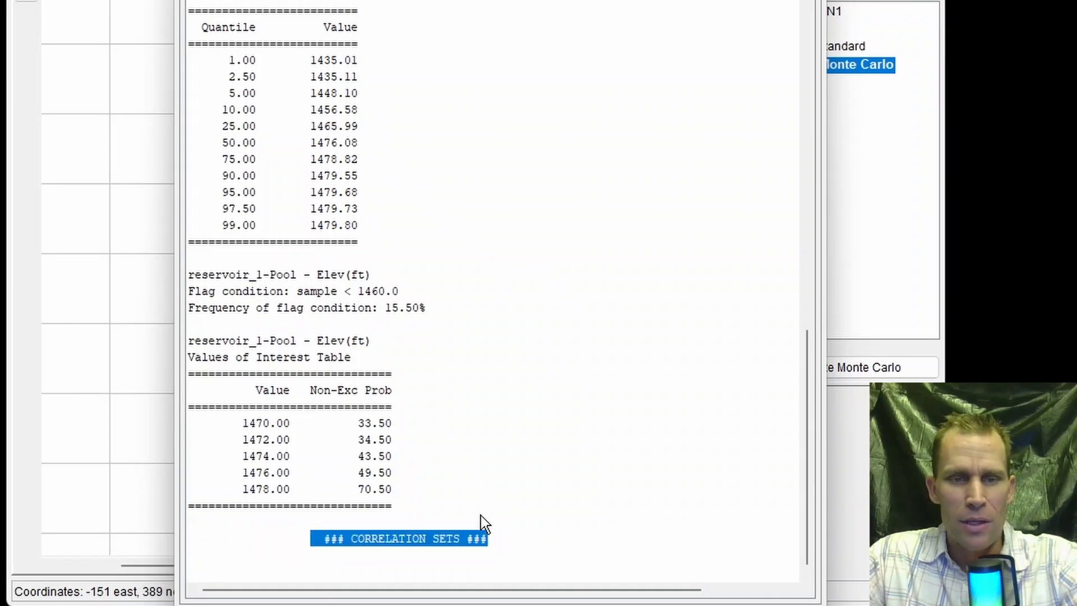
drag(237, 422, 436, 483)
click(436, 482)
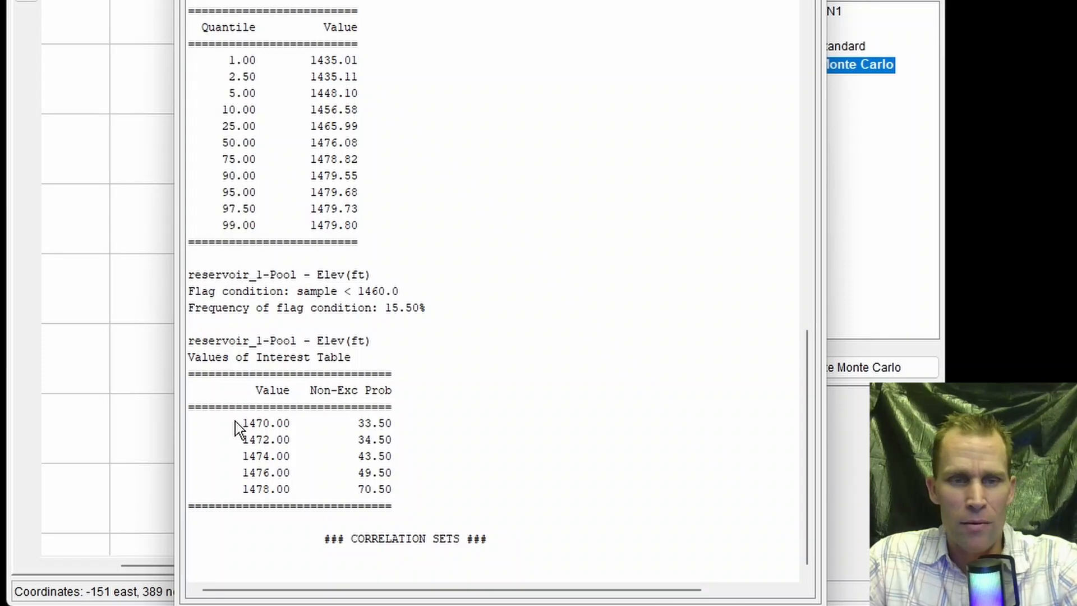
- Check the non-exceedance probabilities for the 1470.00 and 1478.00 pool elevations in the values of interest table, and close the report
drag(234, 421, 300, 433)
drag(235, 489, 294, 492)
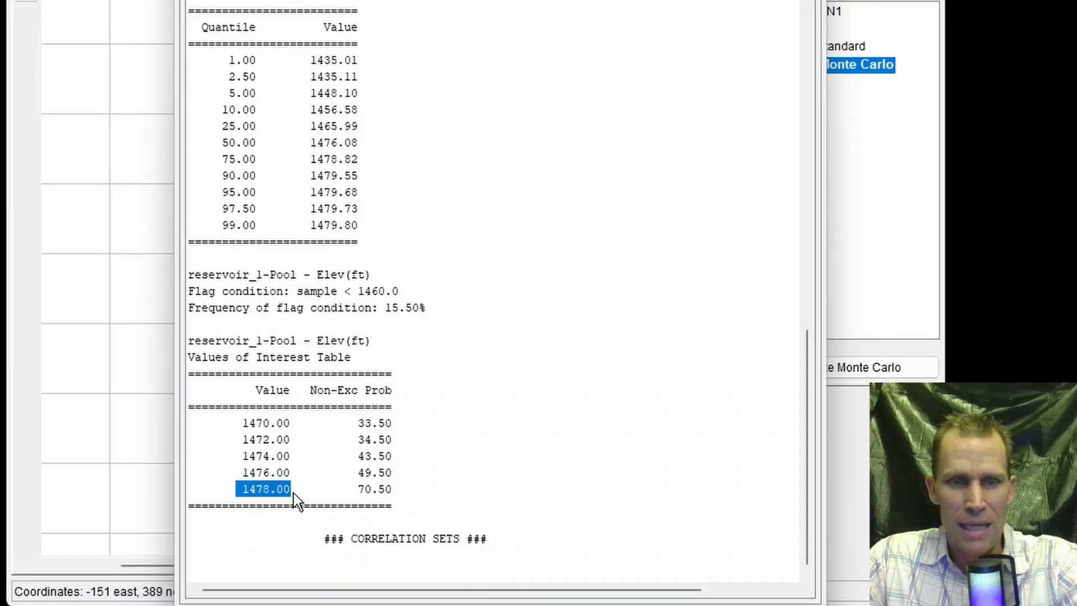
click(423, 489)
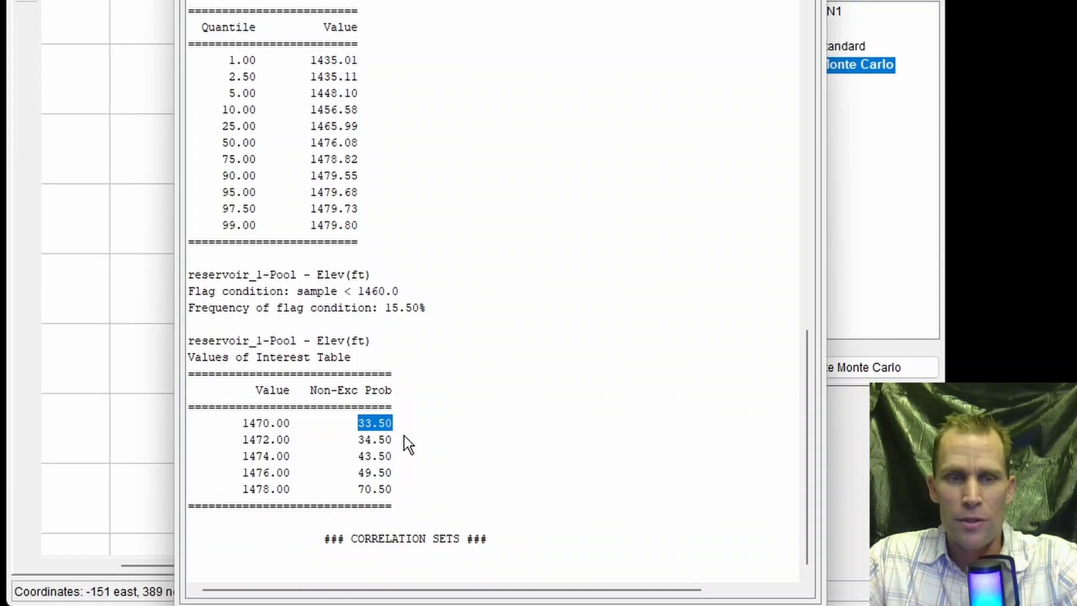
drag(237, 423, 289, 429)
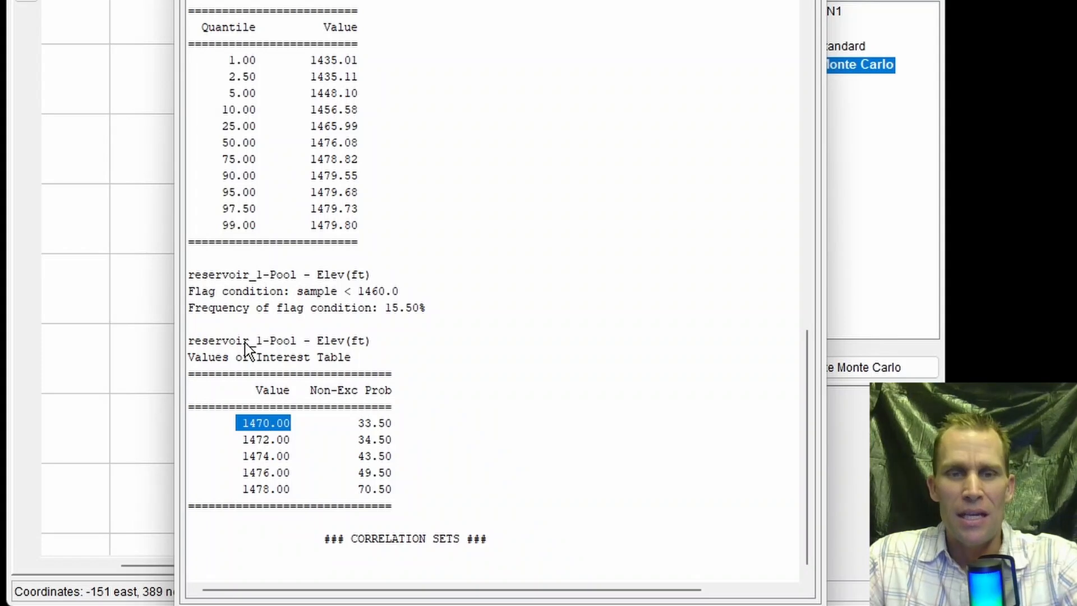
click(810, 8)
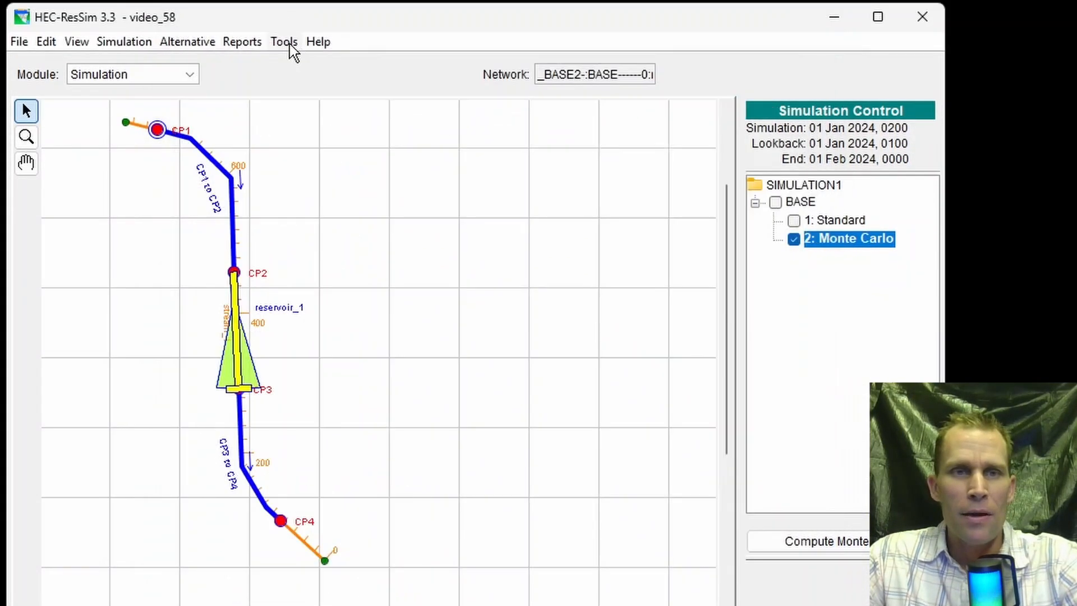
- View the BASE------2 Monte Carlo histogram for the reservoir_1 min-3 input variable, and close the histogram display
click(240, 42)
mouse_move(372, 386)
mouse_move(468, 387)
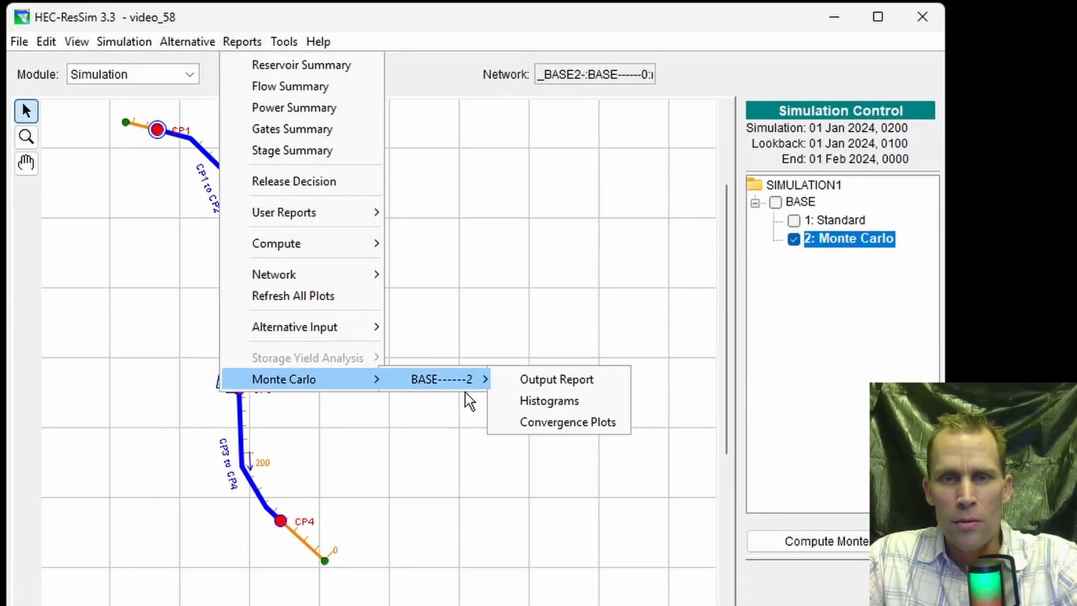
click(558, 404)
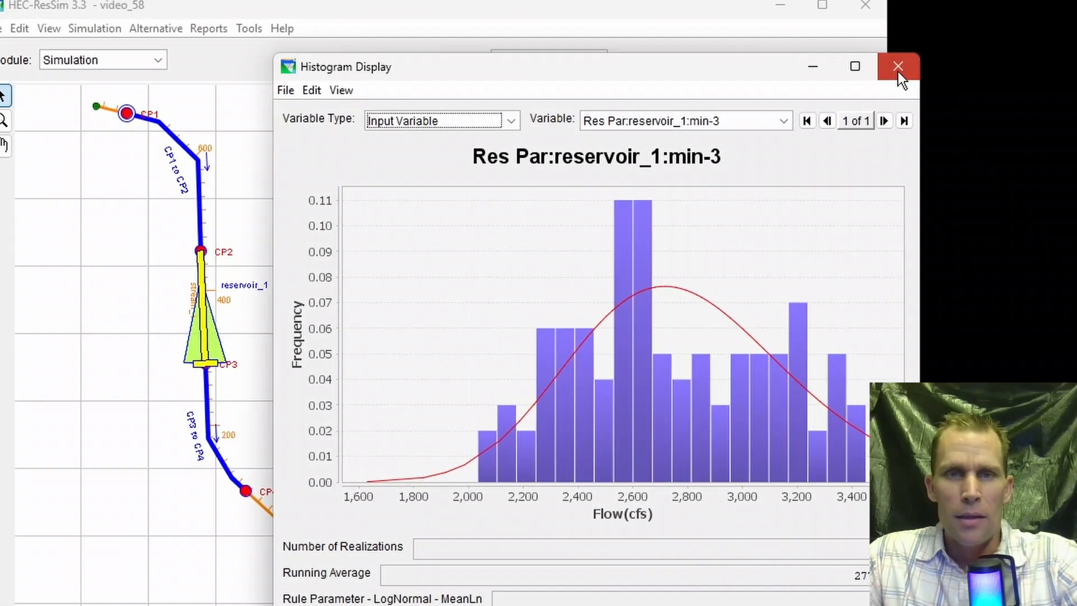
click(820, 18)
- Open the Monte Carlo convergence plots for BASE------2 and maximize their window
click(234, 45)
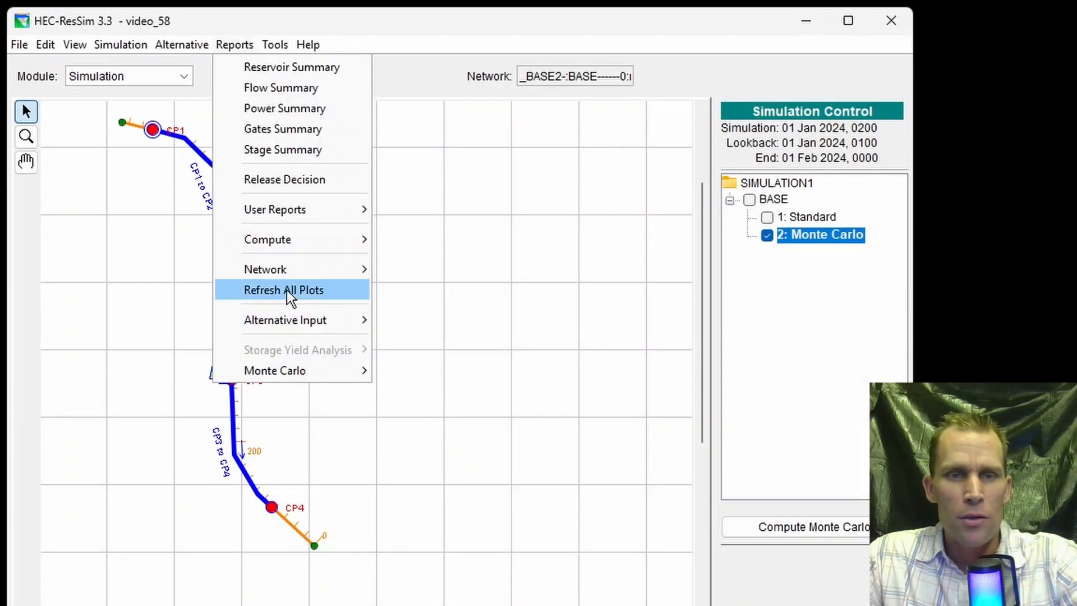
mouse_move(292, 374)
mouse_move(468, 371)
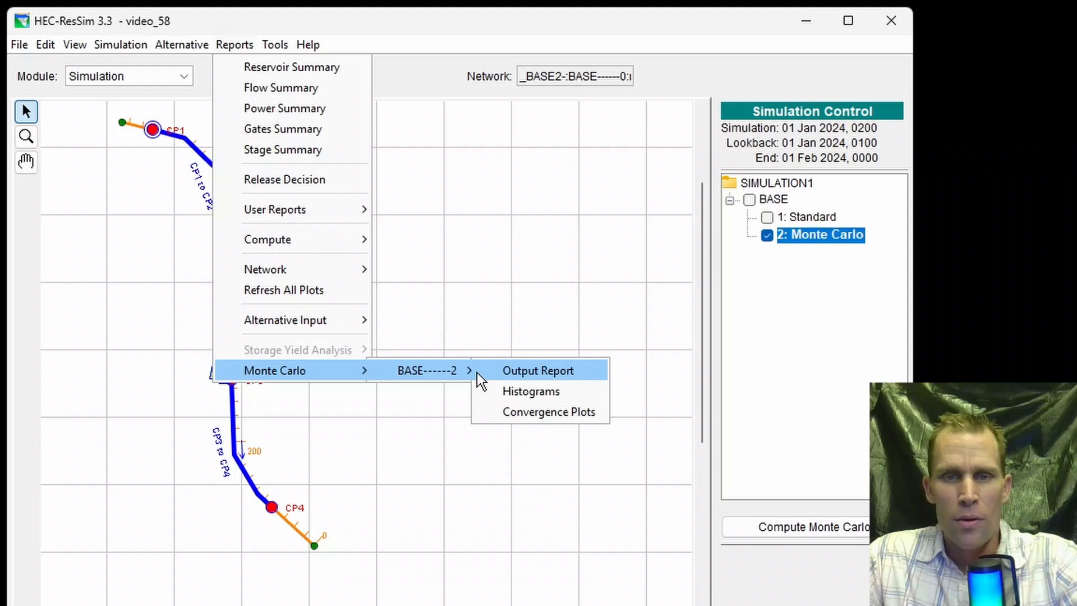
click(533, 410)
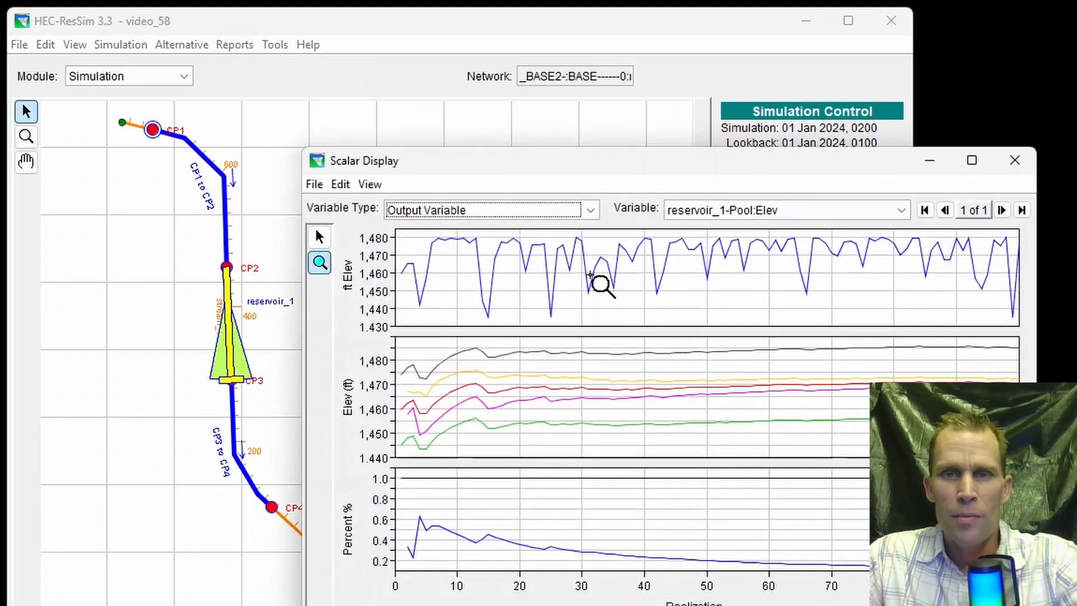
double_click(743, 166)
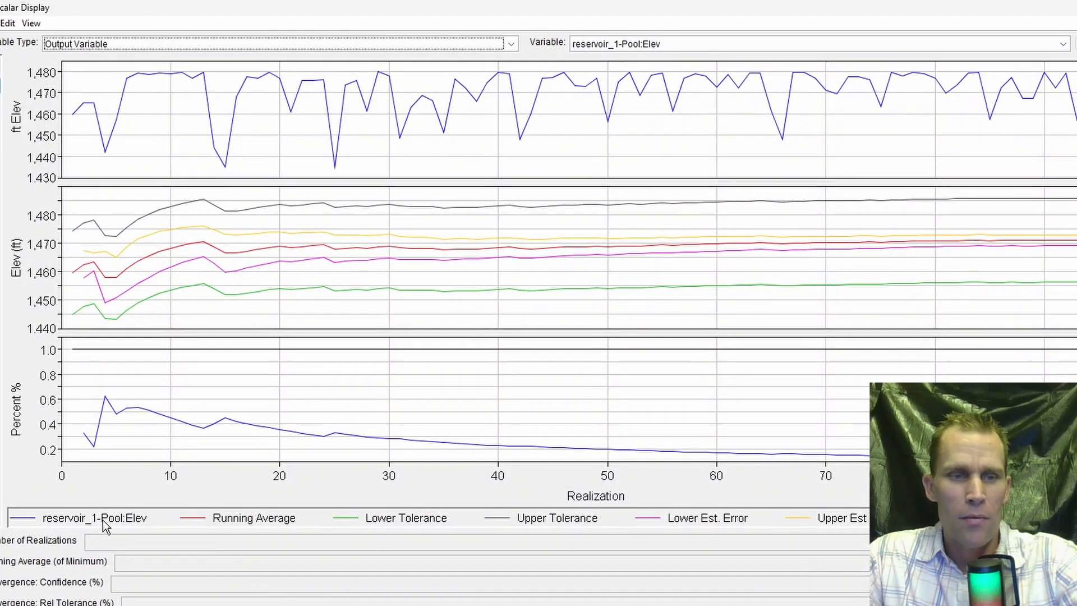
- Highlight the reservoir_1-Pool:Elev curve, and compare the Rel. Error curve with the Tolerance line by highlighting each
click(99, 519)
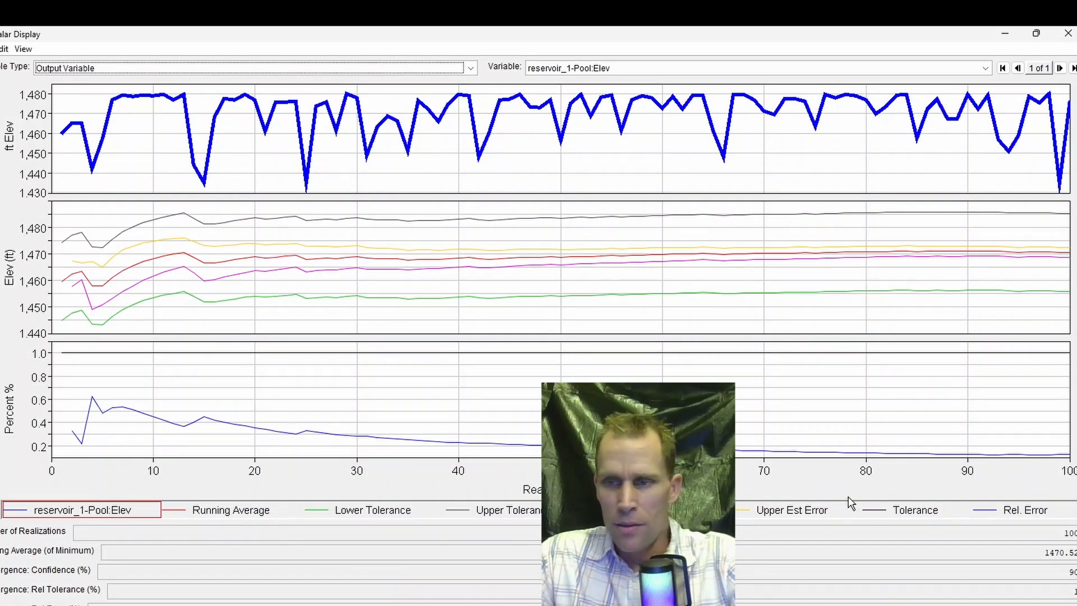
click(1021, 510)
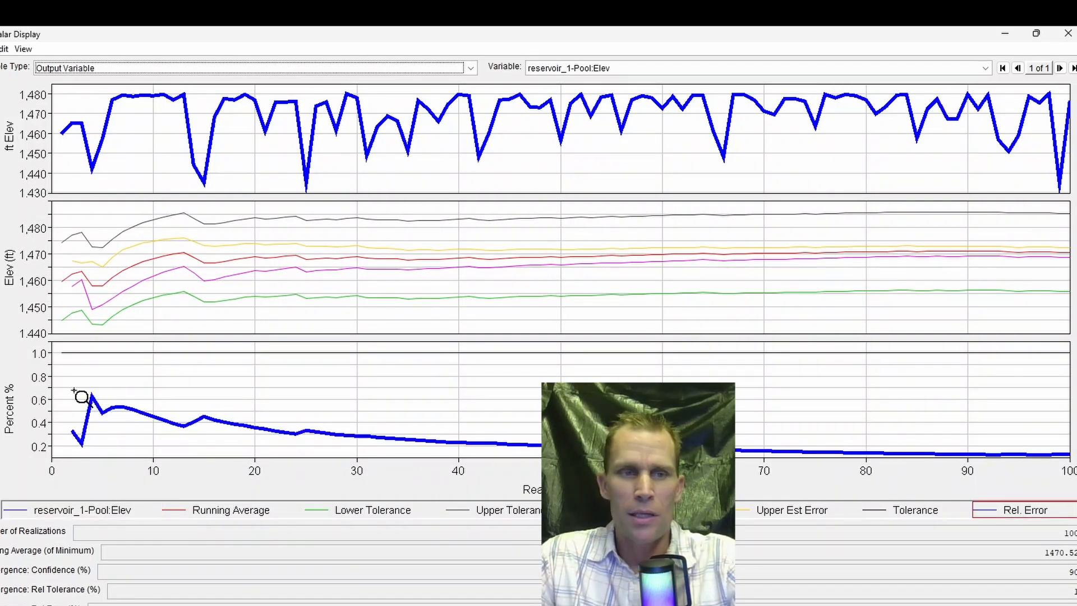
click(911, 511)
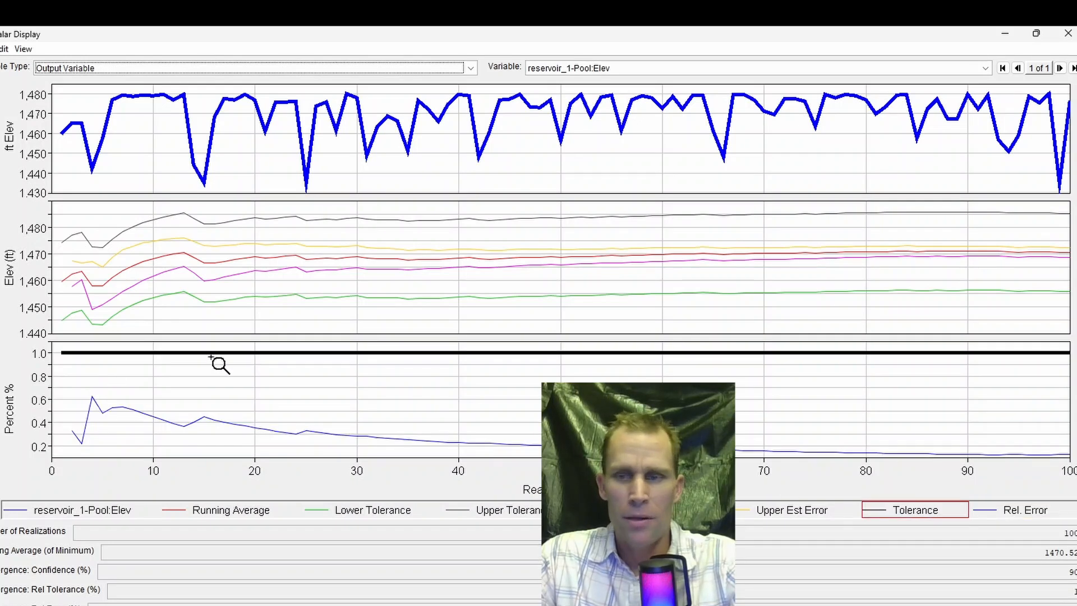
click(1021, 509)
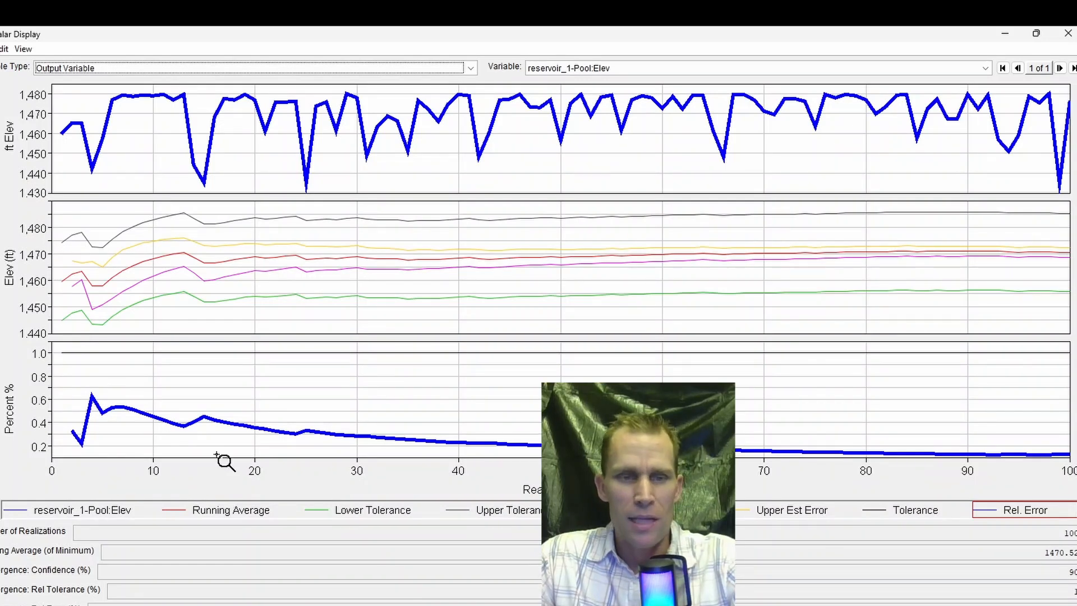
- Highlight in turn the Running Average, Lower Tolerance, Upper Tolerance, Lower Est. Error and Upper Est Error curves in the elevation plot
click(234, 512)
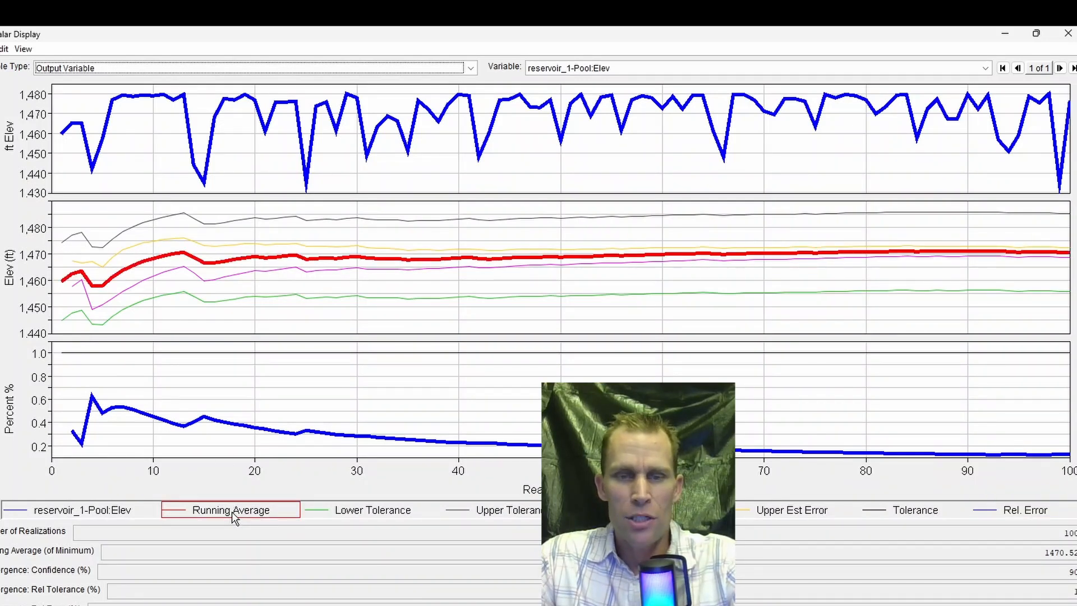
click(384, 515)
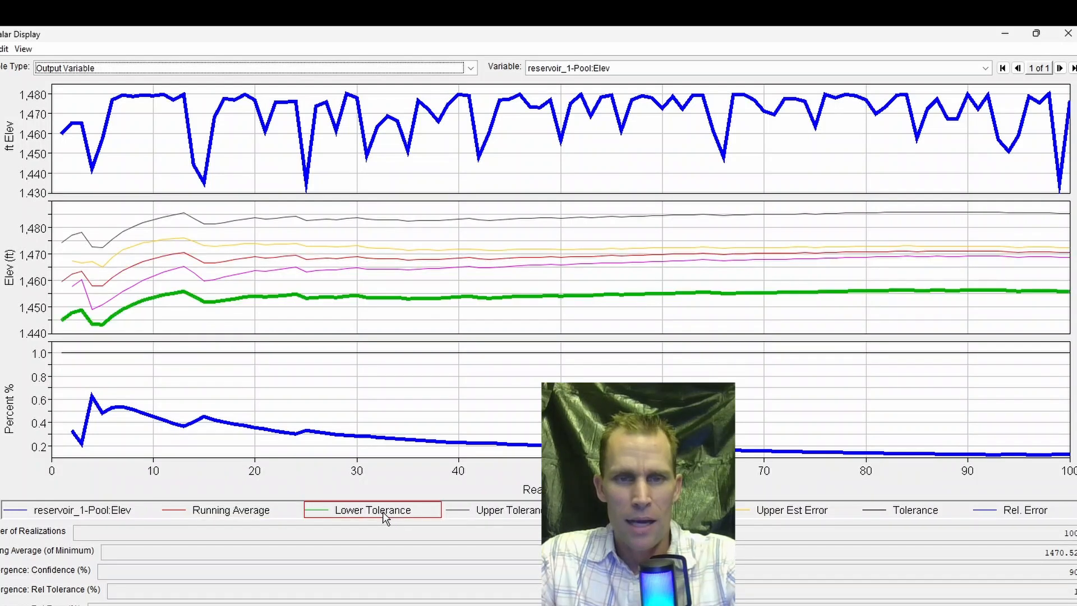
click(531, 515)
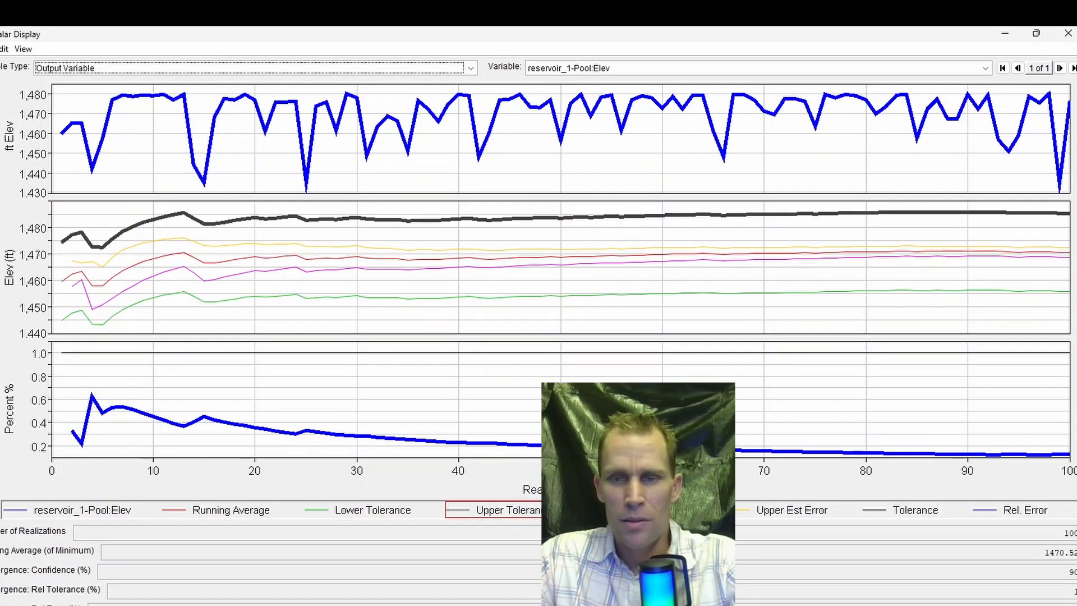
click(650, 512)
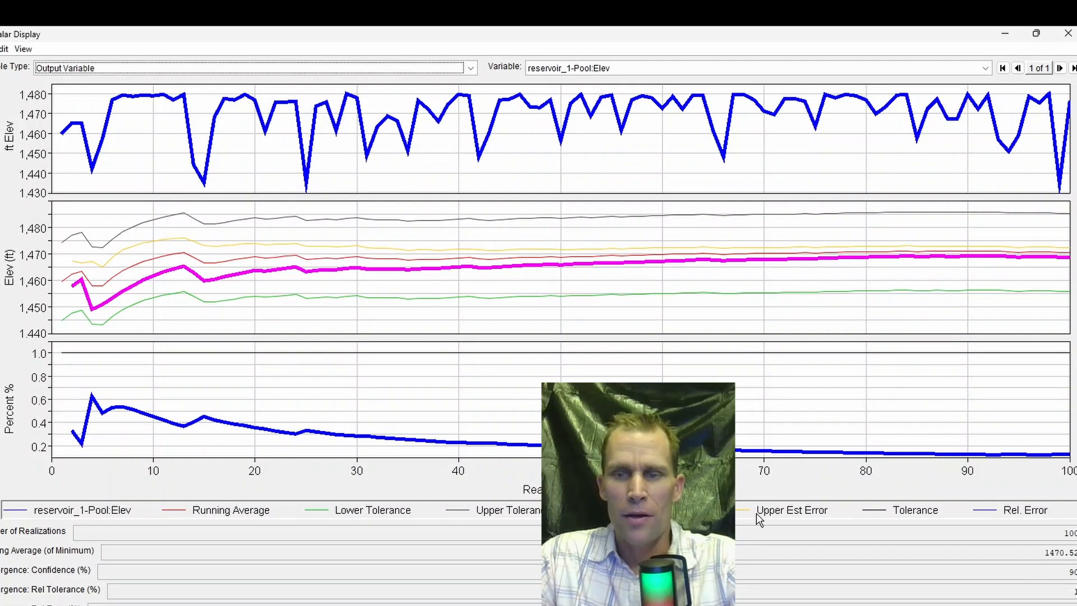
click(774, 511)
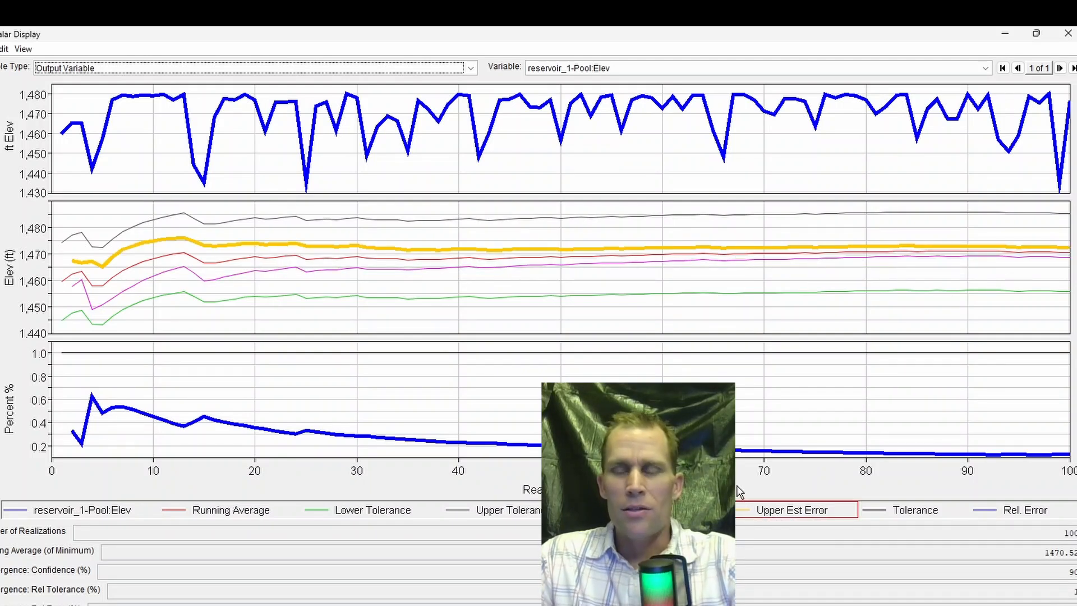